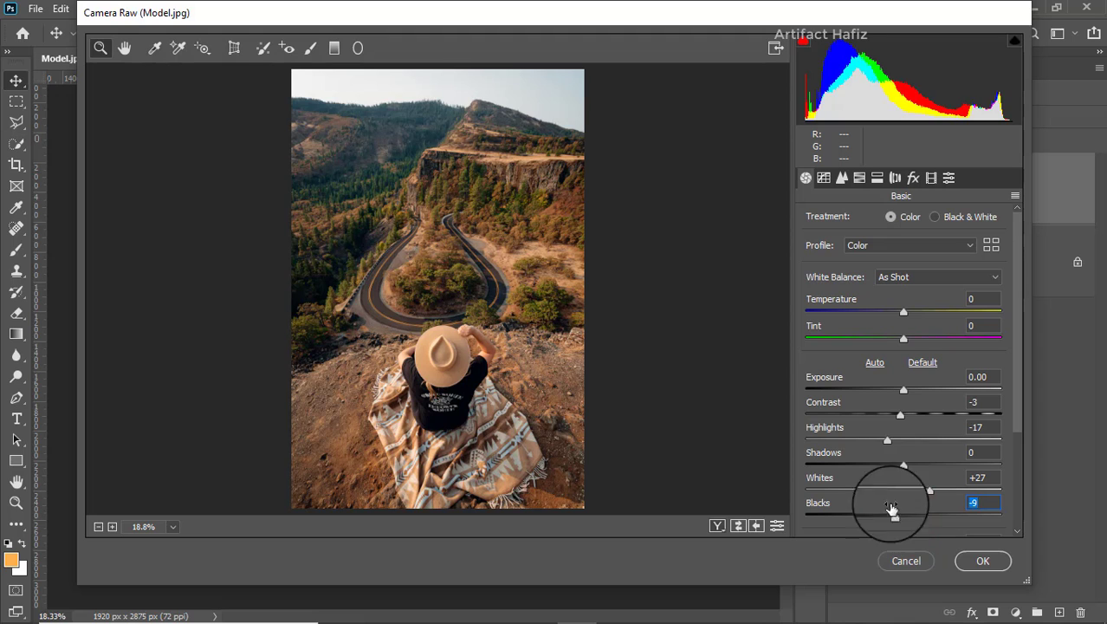
Set the basic adjustments to Shadows +17, Texture -3, Clarity +3 and Dehaze +3
left_click_drag(943, 459, 917, 469)
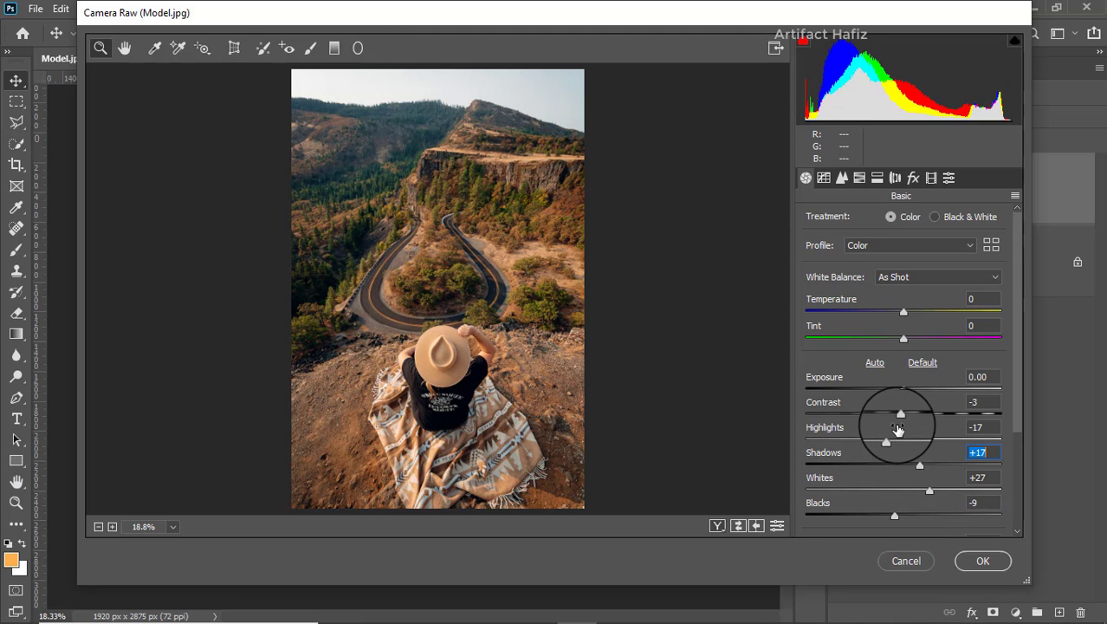
scroll(899, 427, "down", 3)
scroll(899, 428, "down", 3)
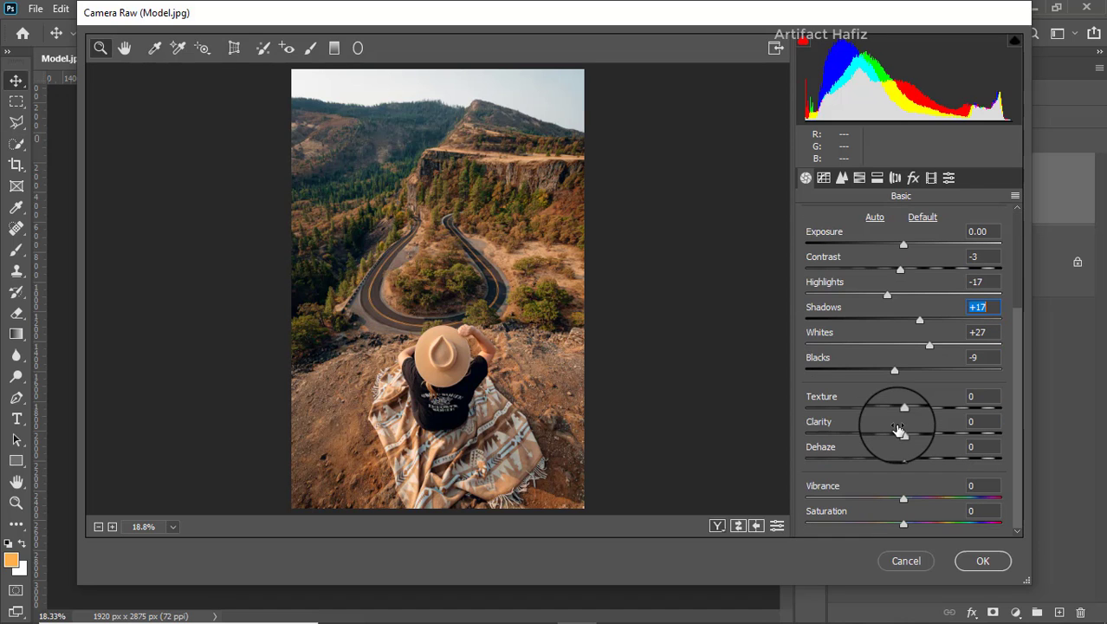
mouse_move(903, 406)
left_mouse_down()
mouse_move(950, 409)
mouse_move(898, 407)
left_mouse_up()
left_click(903, 409)
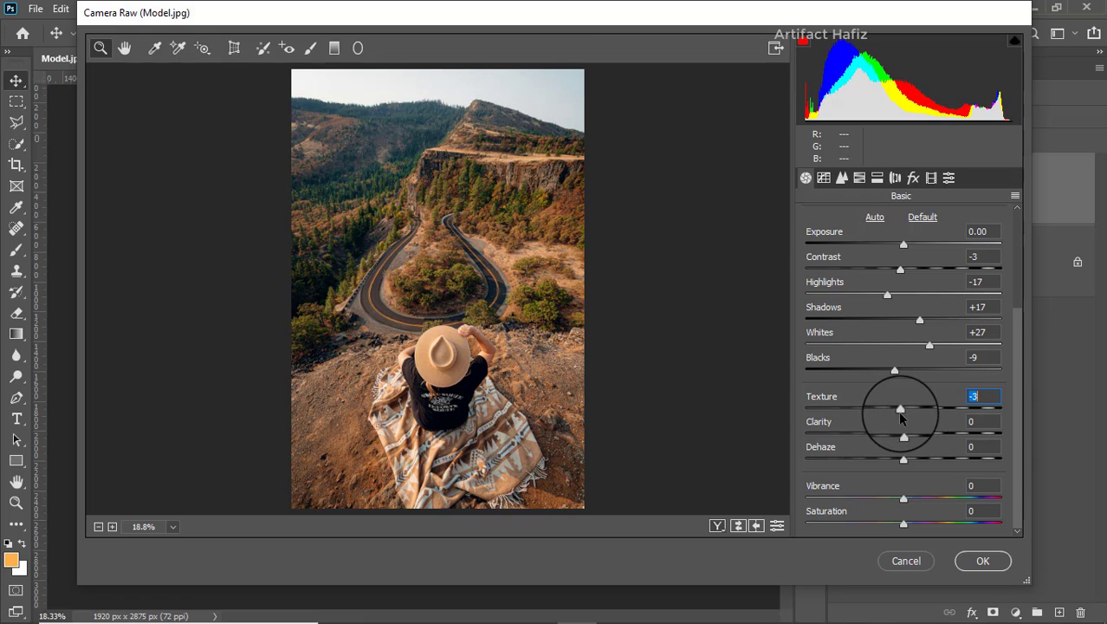
left_click_drag(904, 436, 912, 461)
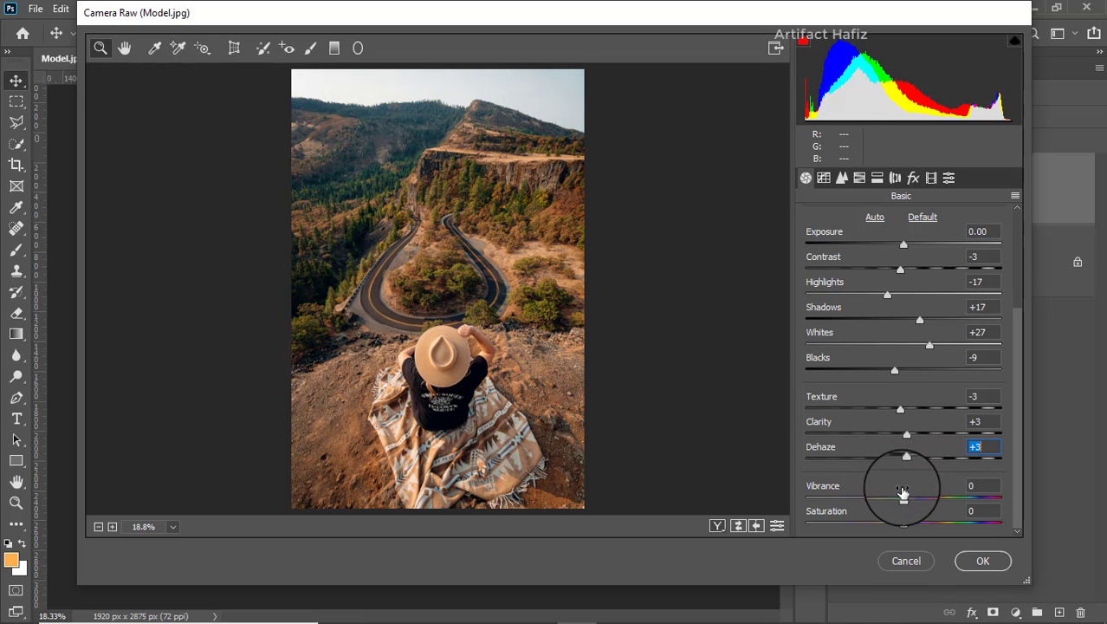
Shape the RGB point tone curve into a slight S with points at input 64, output 56 and input 194, output 200
left_click(824, 177)
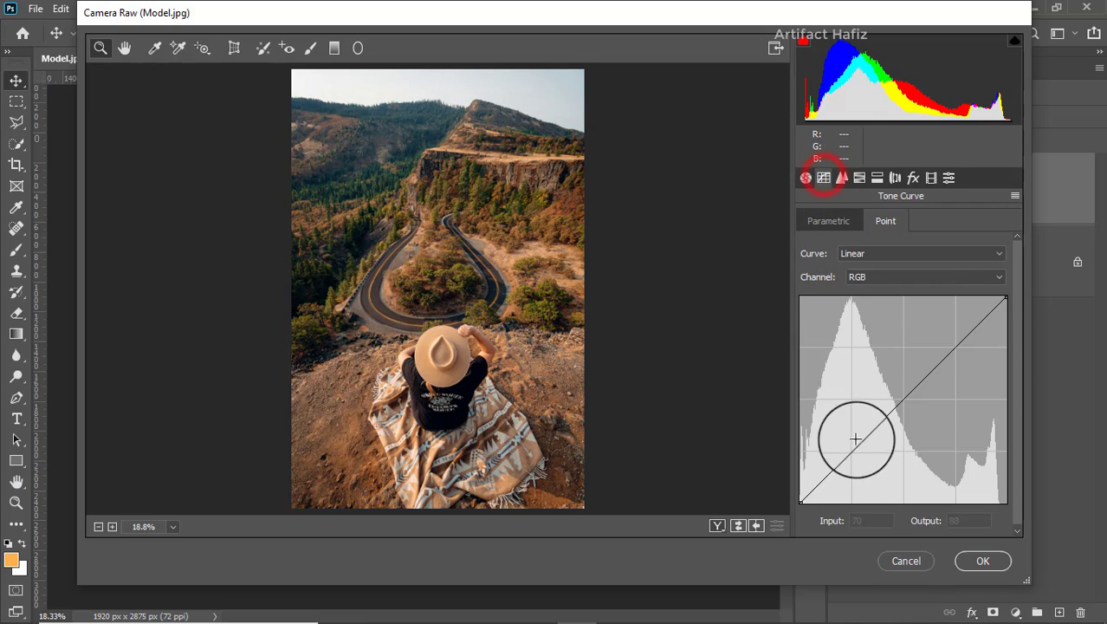
left_click(851, 455)
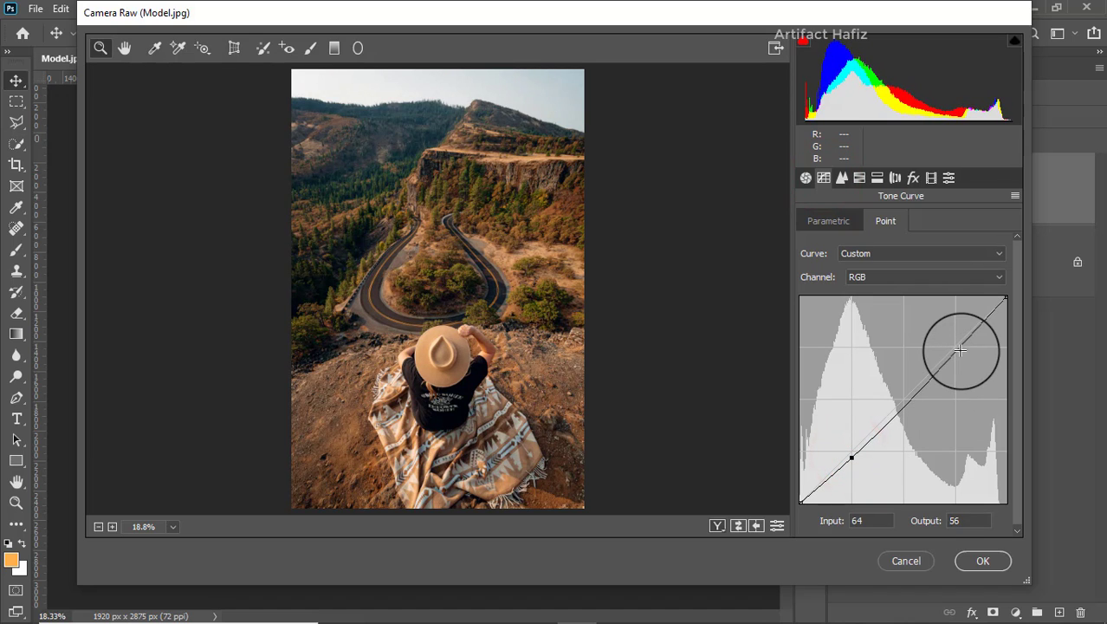
left_click_drag(958, 348, 957, 340)
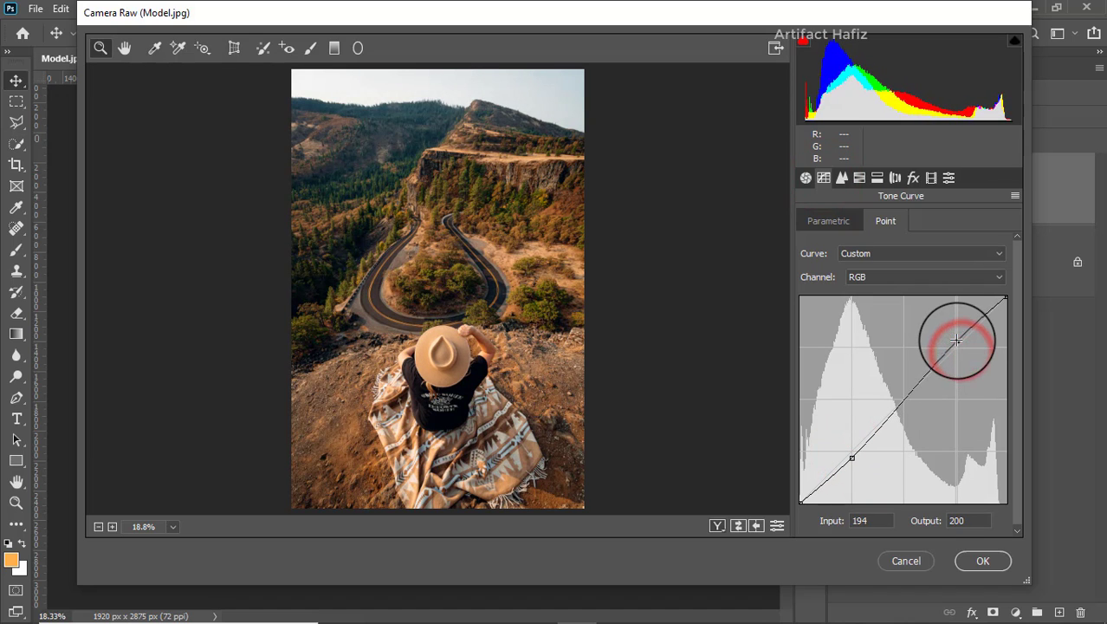
Bend the Red channel's tone curve with a slightly lowered shadow point and a highlight point at input 190, output 198
left_click(856, 276)
left_click(864, 305)
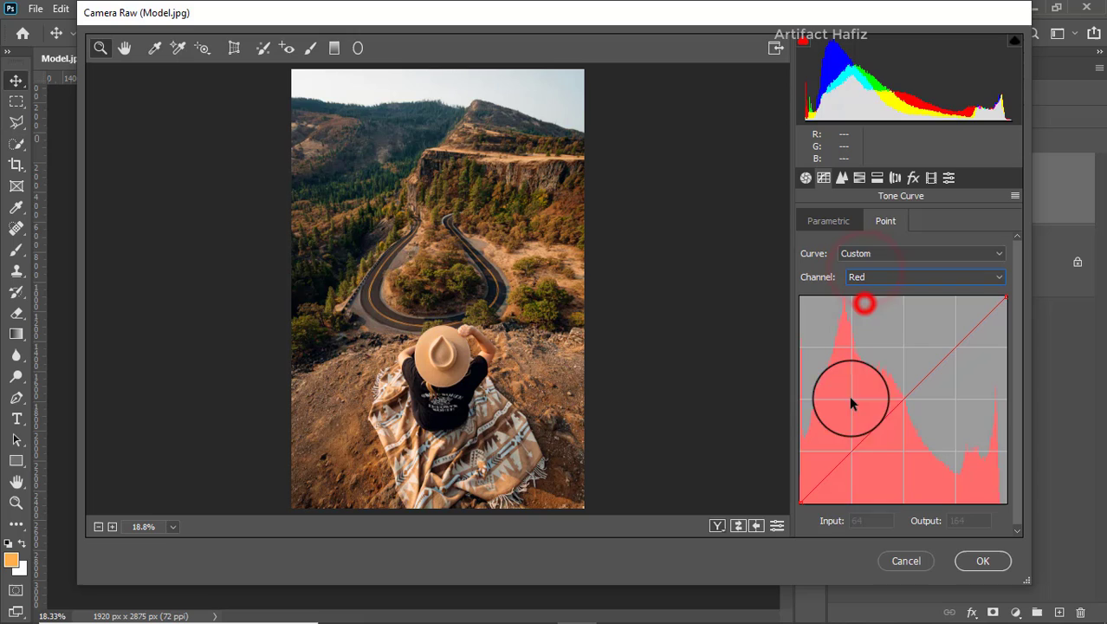
left_click(853, 454)
left_click_drag(954, 346, 953, 342)
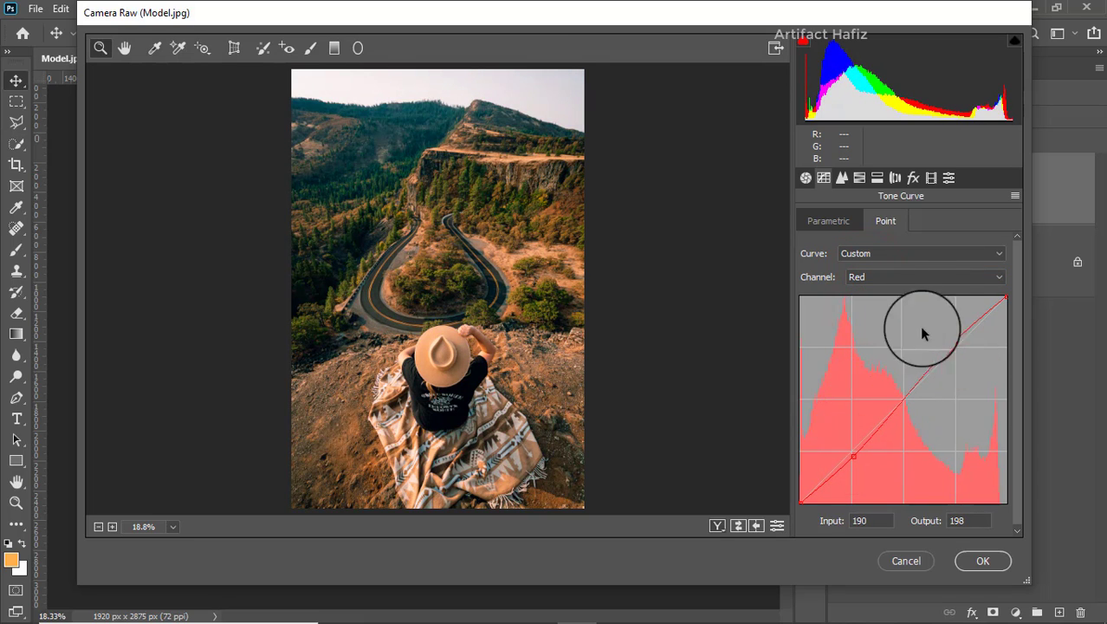
Bend the Green channel's tone curve with a slightly lowered shadow point and a highlight point at input 191, output 198
left_click(882, 277)
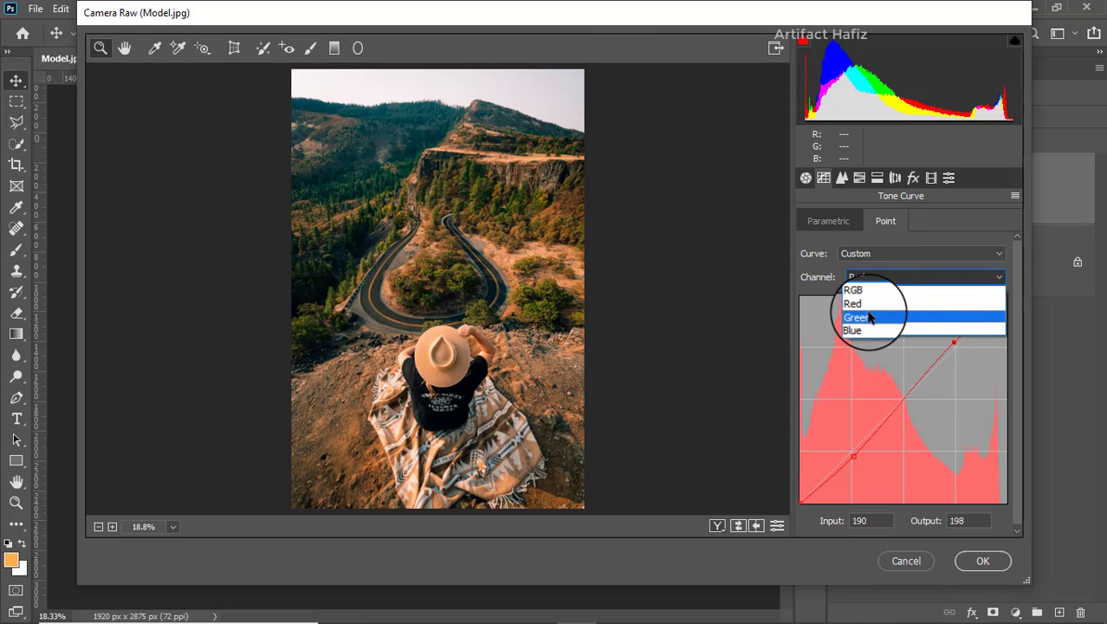
left_click(869, 317)
left_click(852, 453)
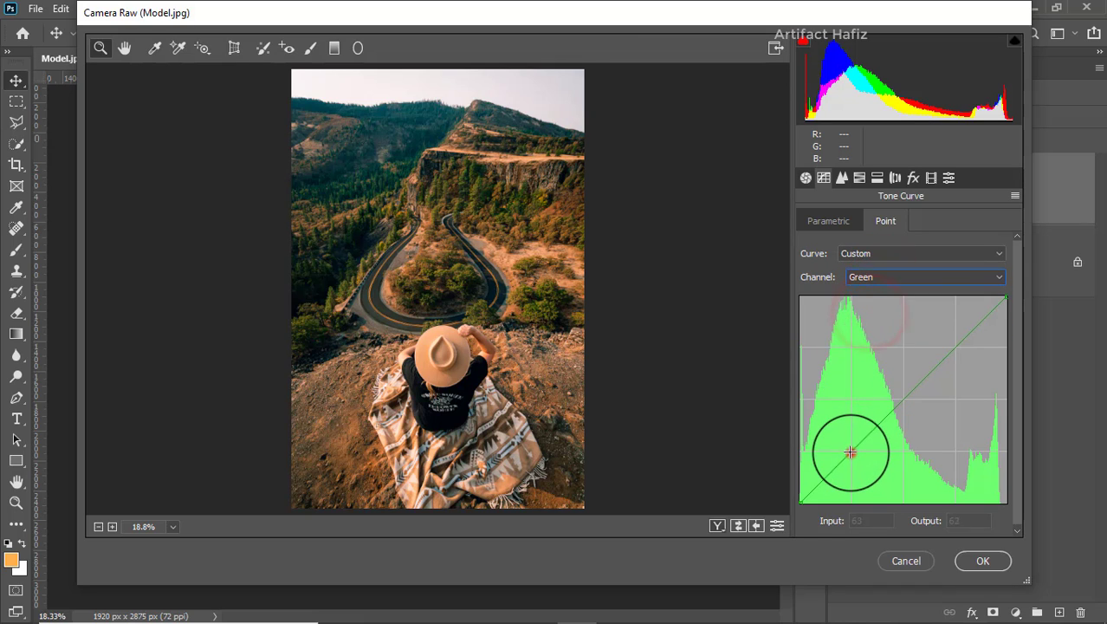
left_click_drag(954, 346, 954, 342)
Adjust the Blue channel's tone curve with a shadow point at input 62, output 62 and a highlight point at input 194, output 204
left_click(890, 277)
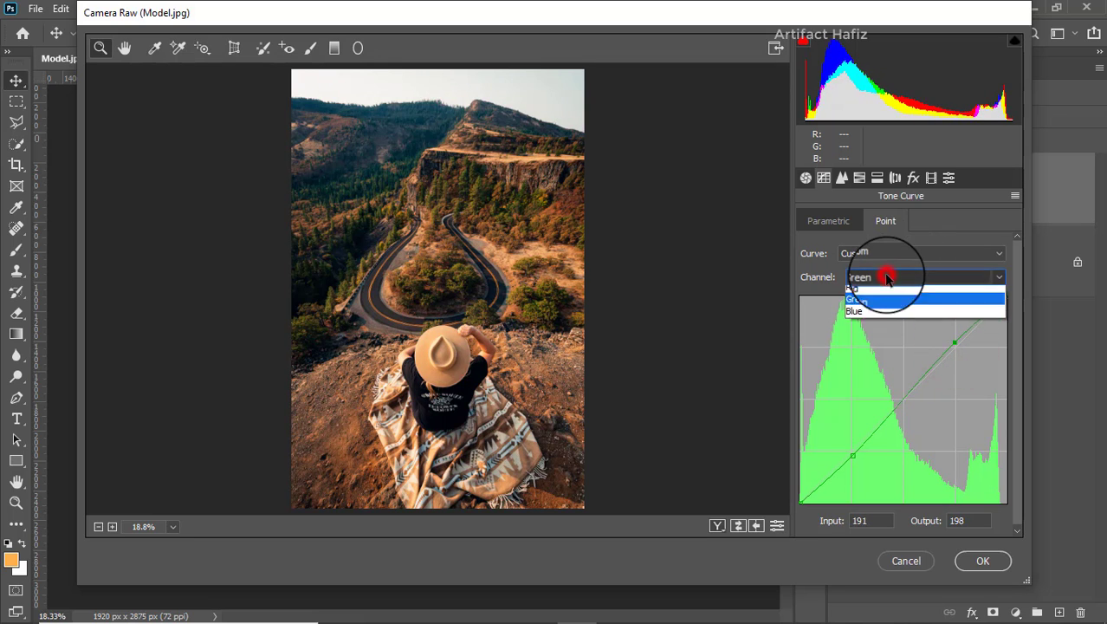
left_click(880, 328)
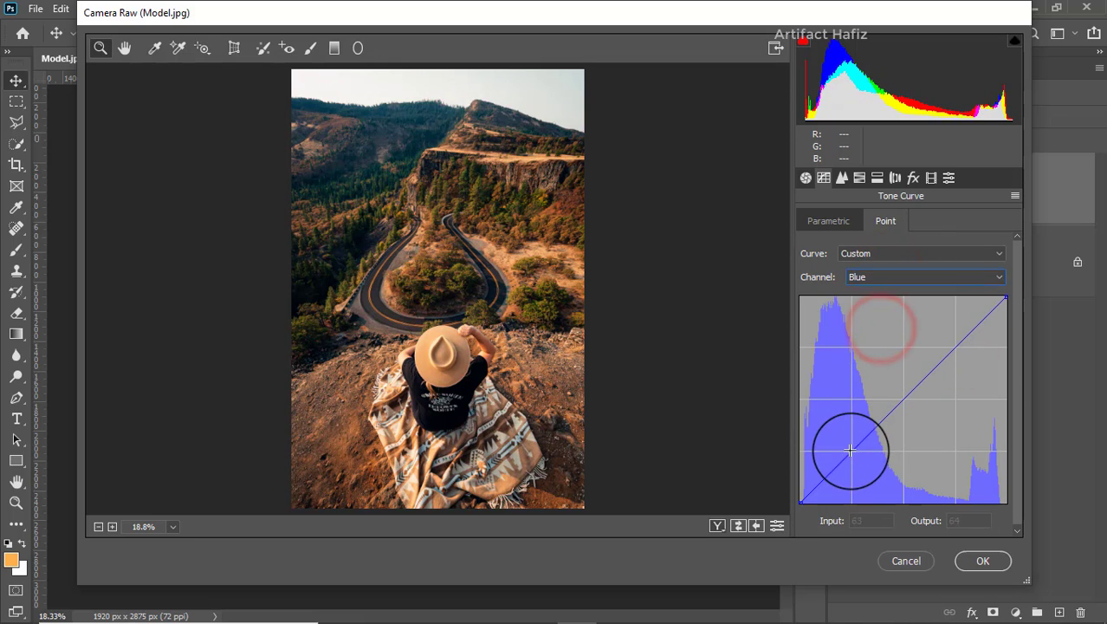
left_click(855, 454)
left_click_drag(956, 346, 956, 336)
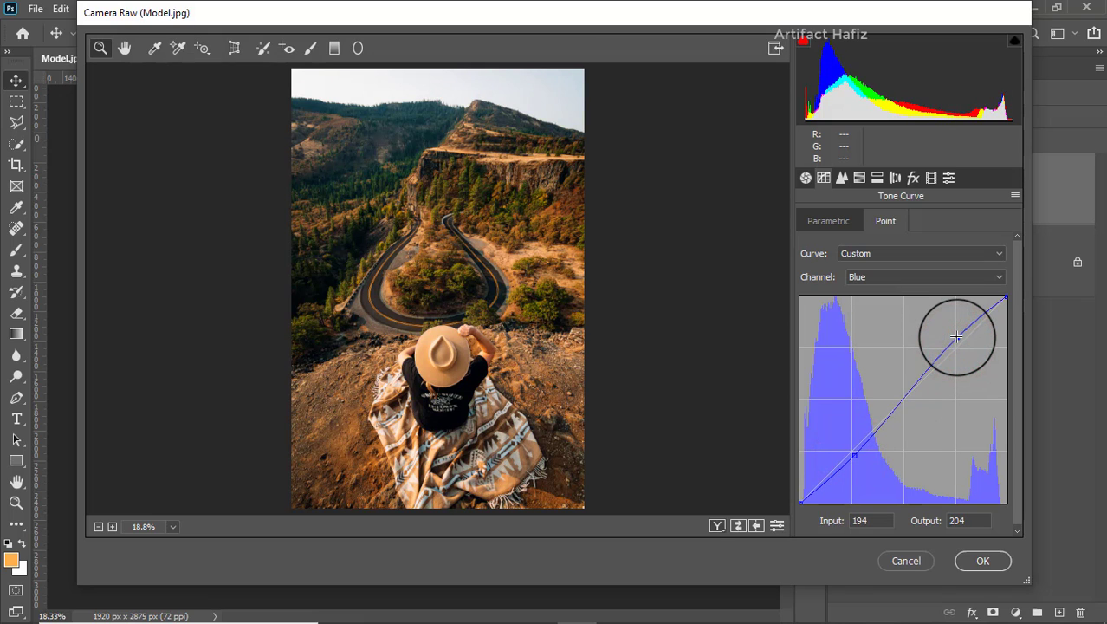
left_click_drag(852, 455, 850, 452)
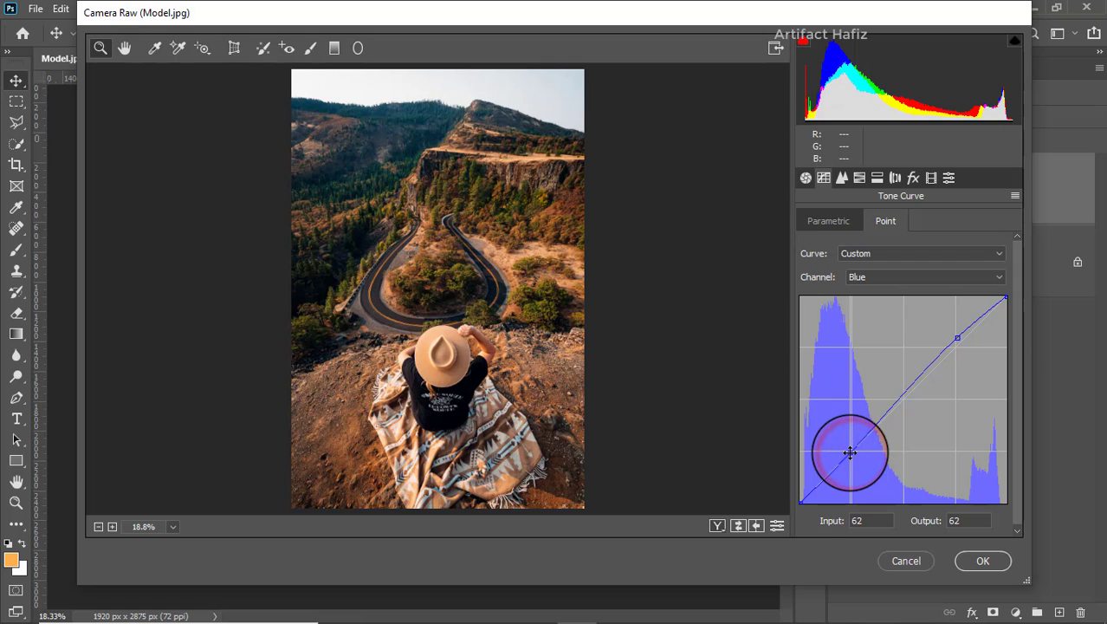
Set the sharpening amount to 14 and the luminance noise reduction to 10
left_click(841, 178)
left_click_drag(815, 248, 822, 252)
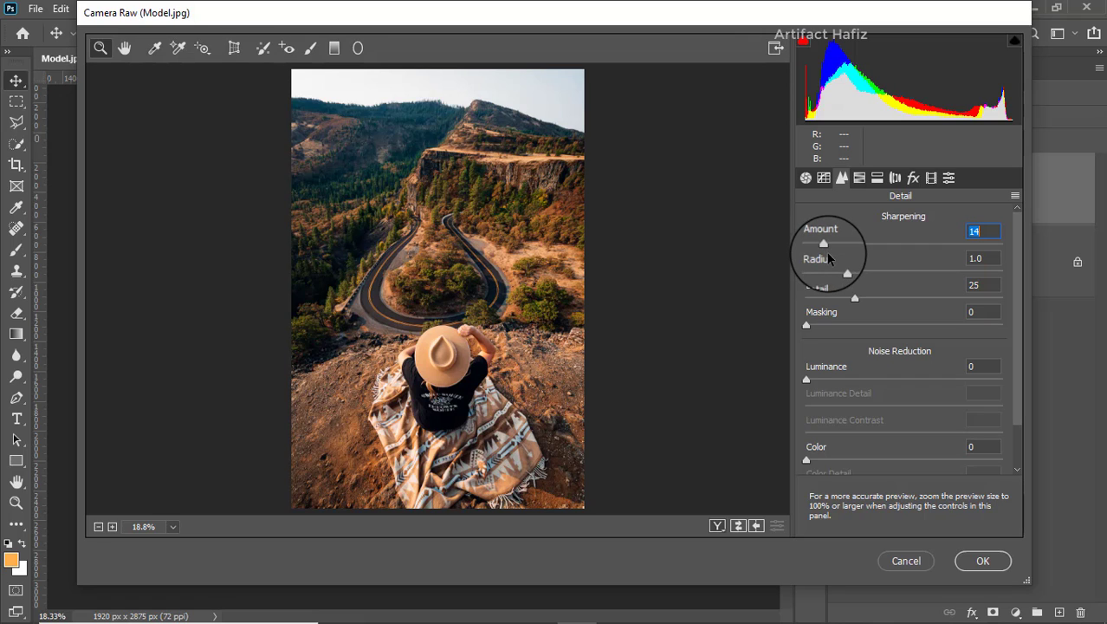
left_click_drag(807, 379, 823, 381)
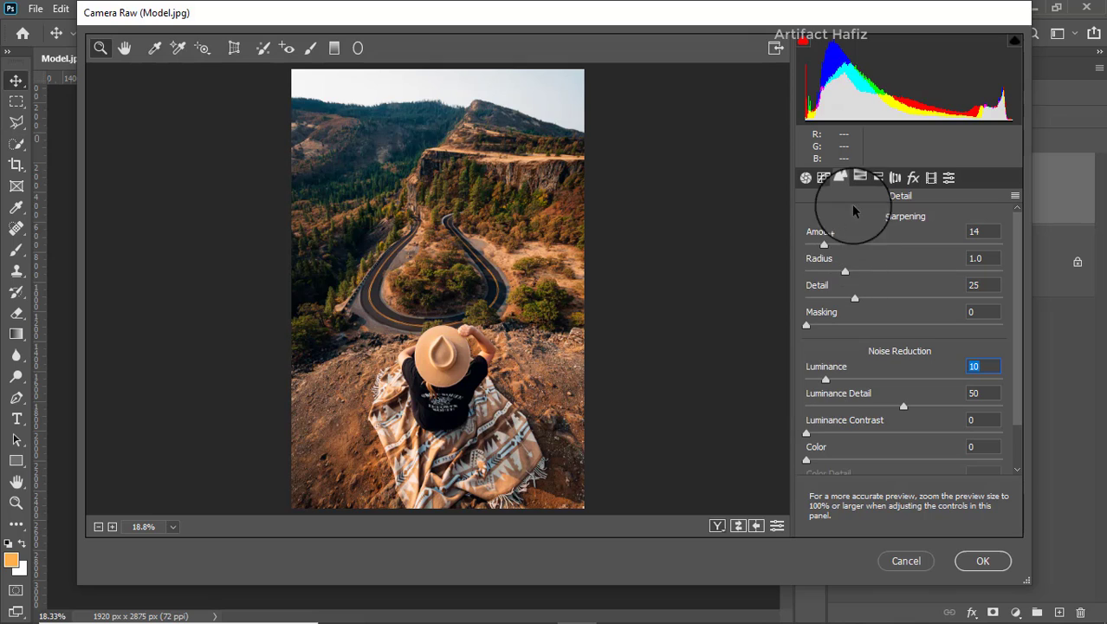
Set the HSL saturation to Reds +3, Oranges -14, Yellows -30, and Greens, Aquas and Blues each -100
left_click(860, 178)
left_click(872, 224)
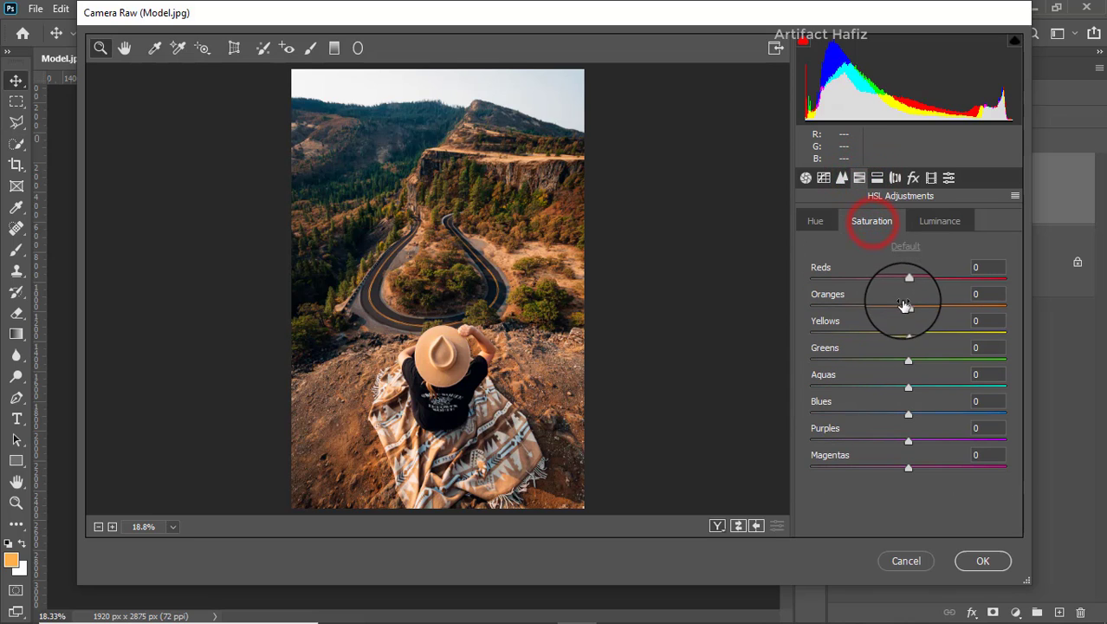
left_click_drag(909, 308, 909, 279)
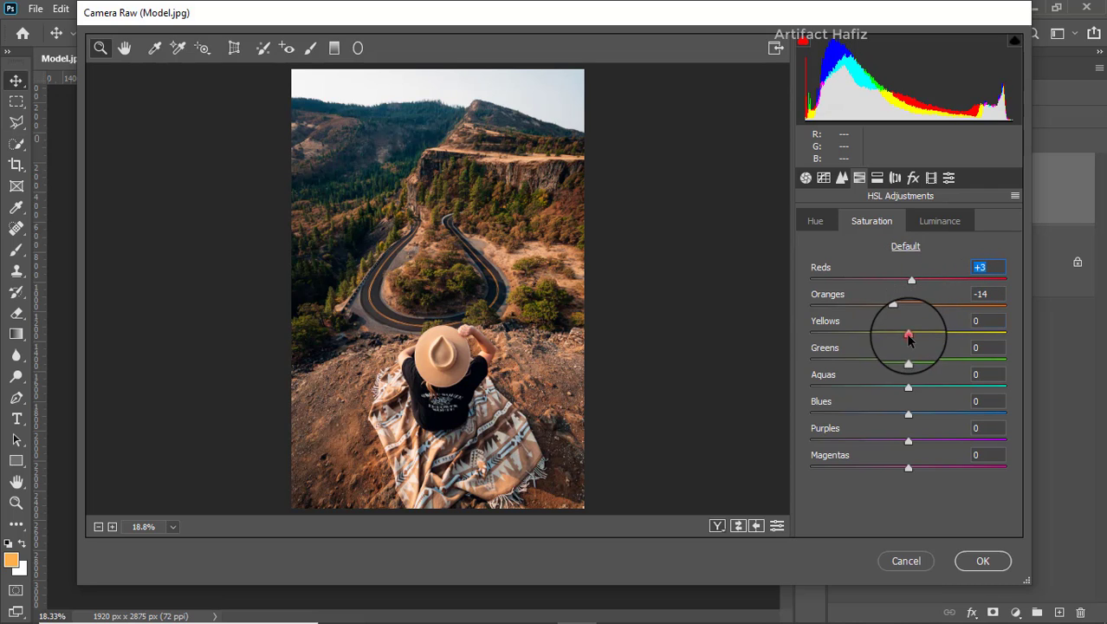
left_click_drag(948, 338, 895, 361)
left_click_drag(812, 366, 725, 368)
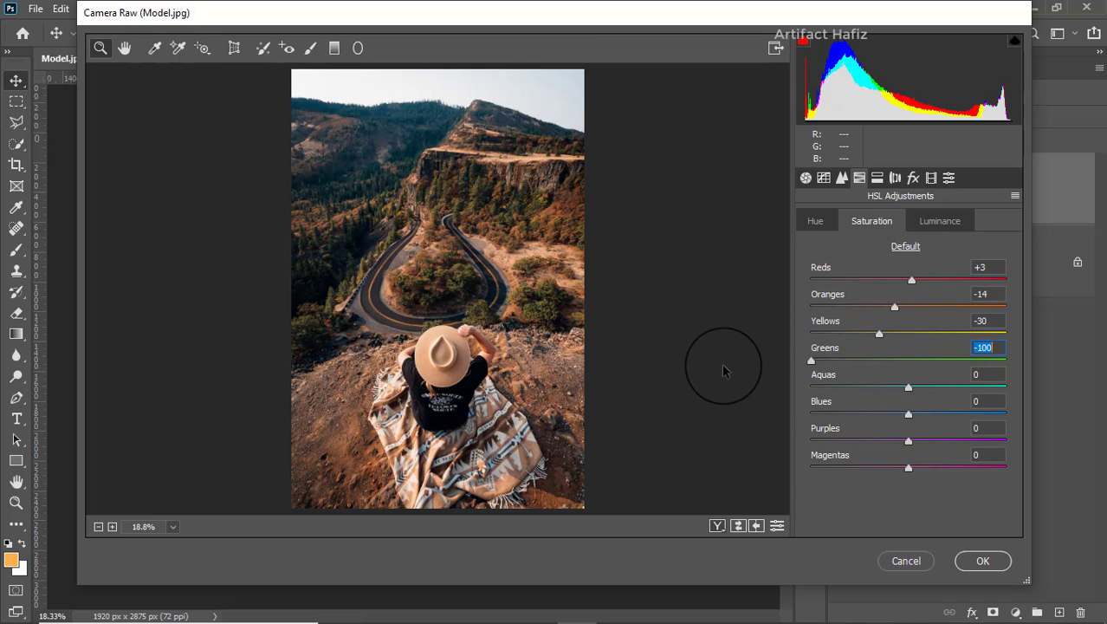
left_click_drag(913, 391, 766, 385)
left_click_drag(907, 416, 743, 420)
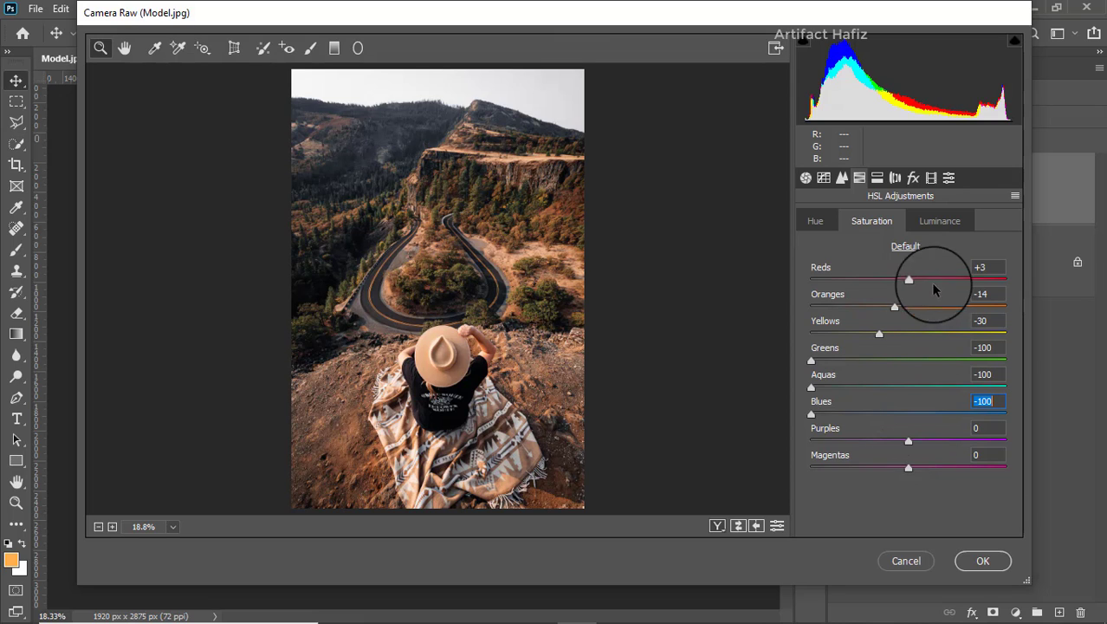
Set the HSL luminance to Reds +3, Oranges +3, Yellows -8, Greens -26, Aquas -20 and Blues -21
left_click(926, 223)
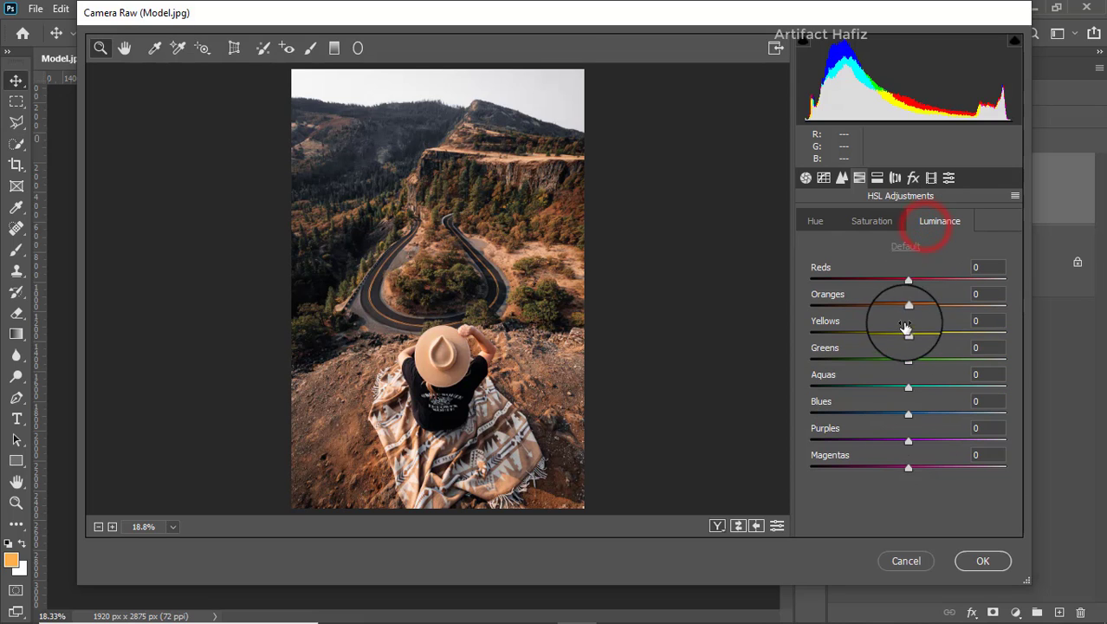
left_click_drag(908, 333, 884, 361)
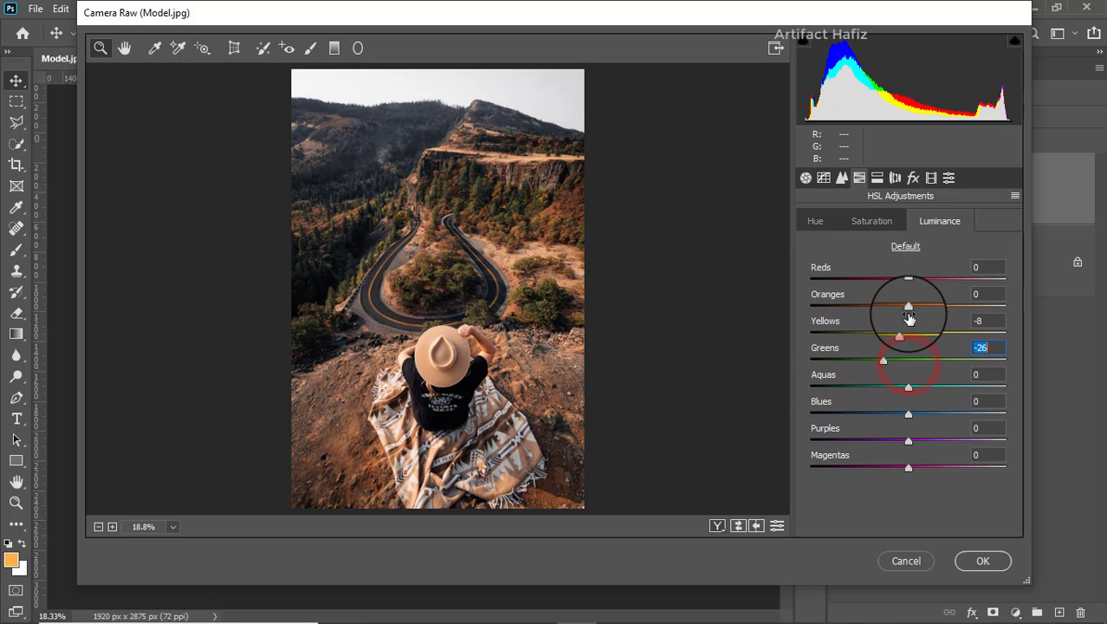
left_click_drag(908, 307, 934, 314)
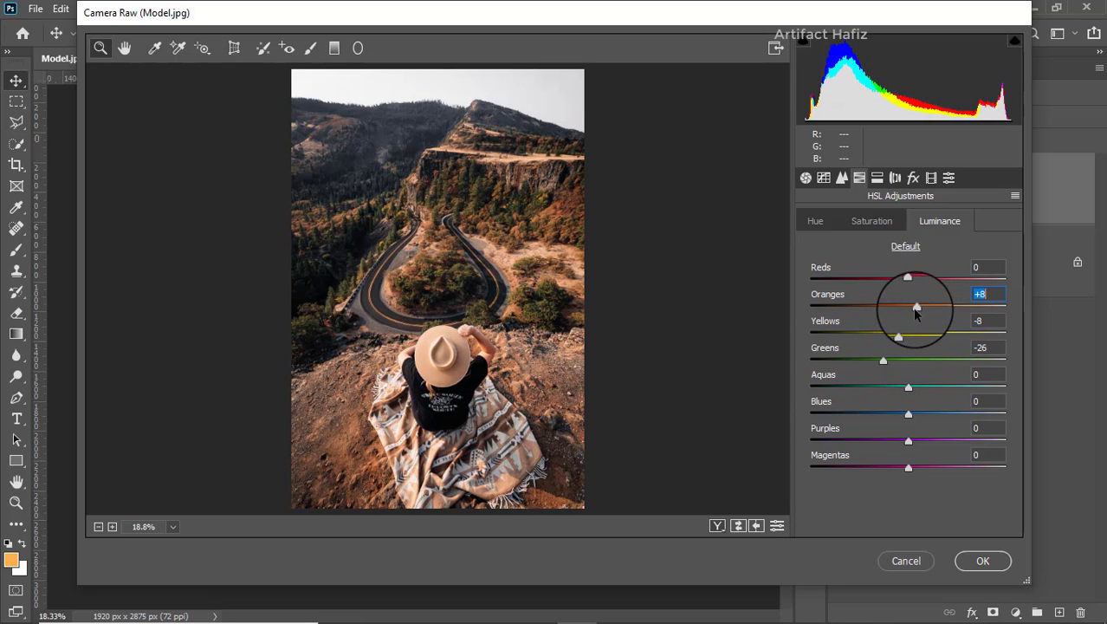
left_click_drag(909, 278, 916, 284)
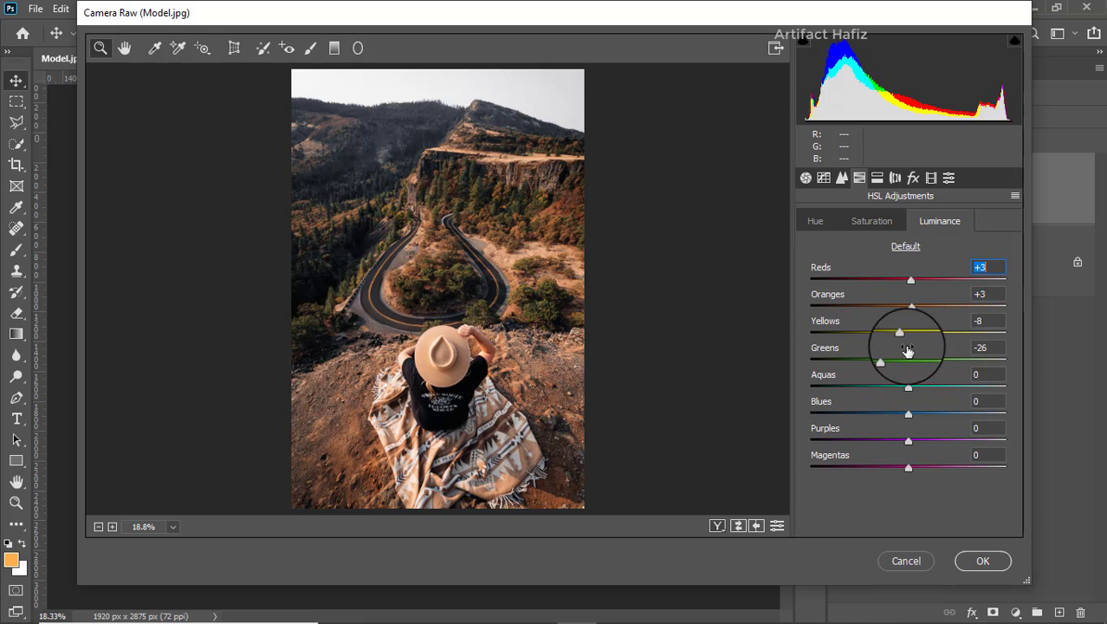
left_click_drag(909, 386, 888, 415)
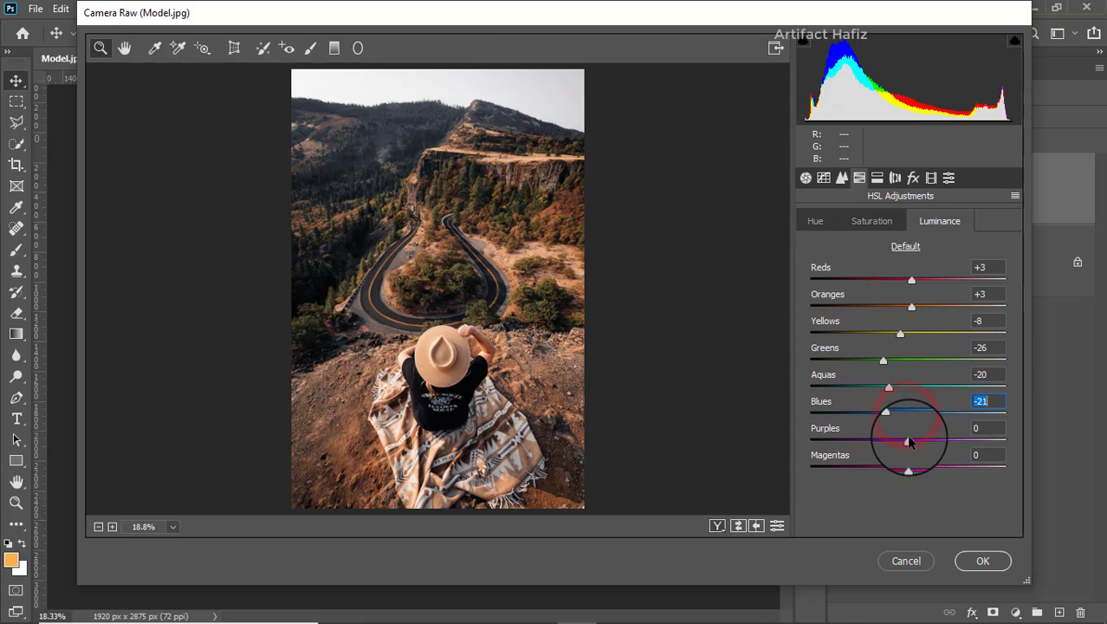
Set the HSL hue to Yellows +11, Greens -67, Aquas -100 and Blues -100
left_click(825, 221)
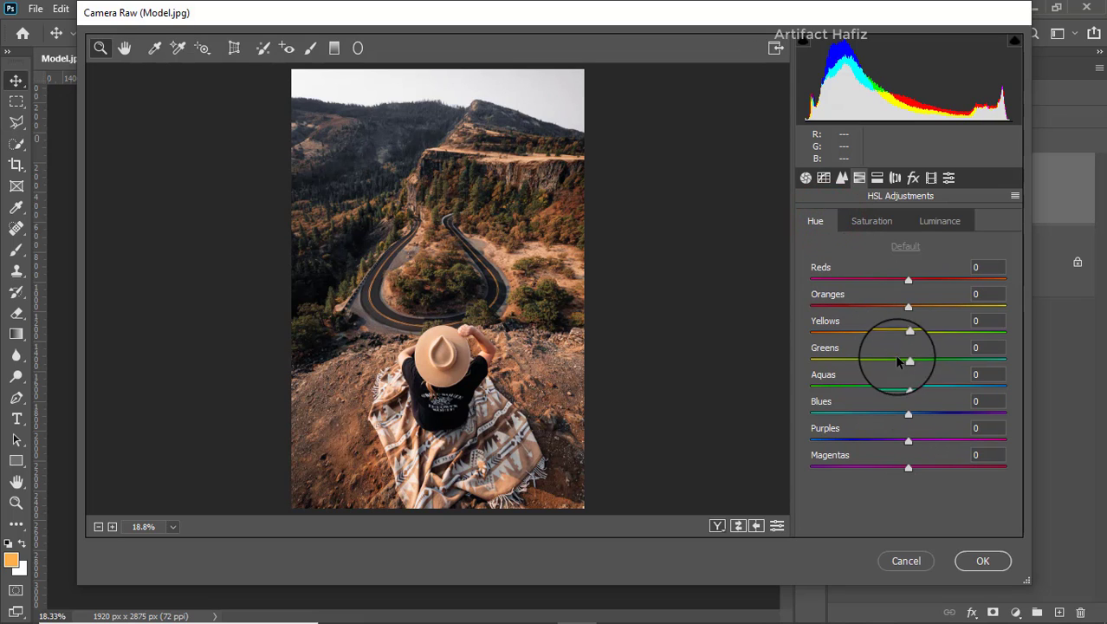
left_click_drag(908, 387, 803, 396)
left_click_drag(908, 416, 771, 395)
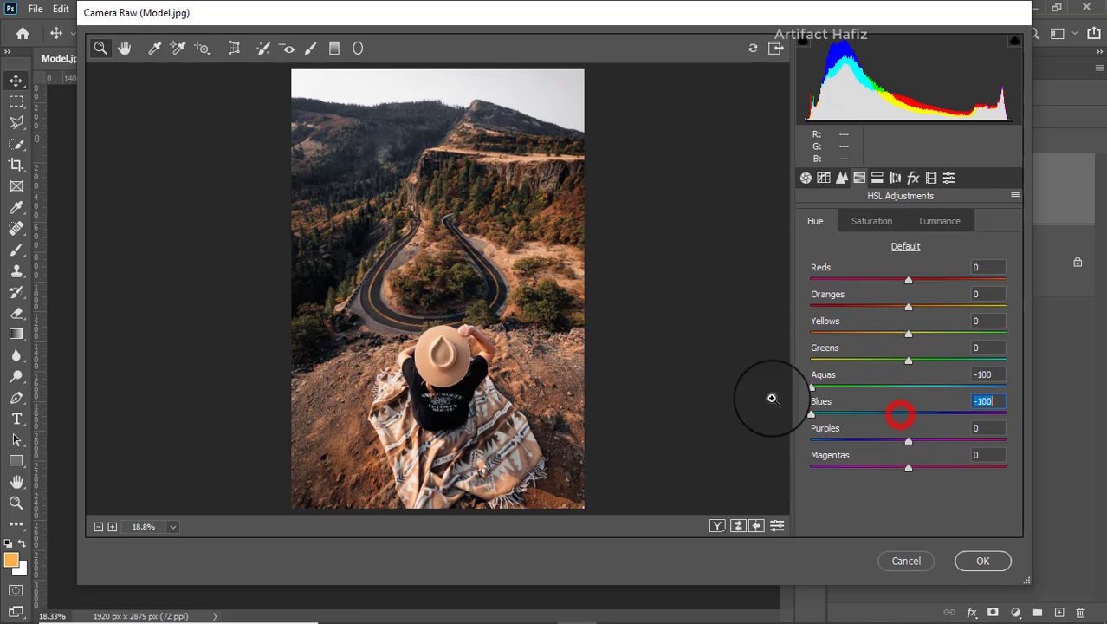
left_click_drag(908, 362, 840, 359)
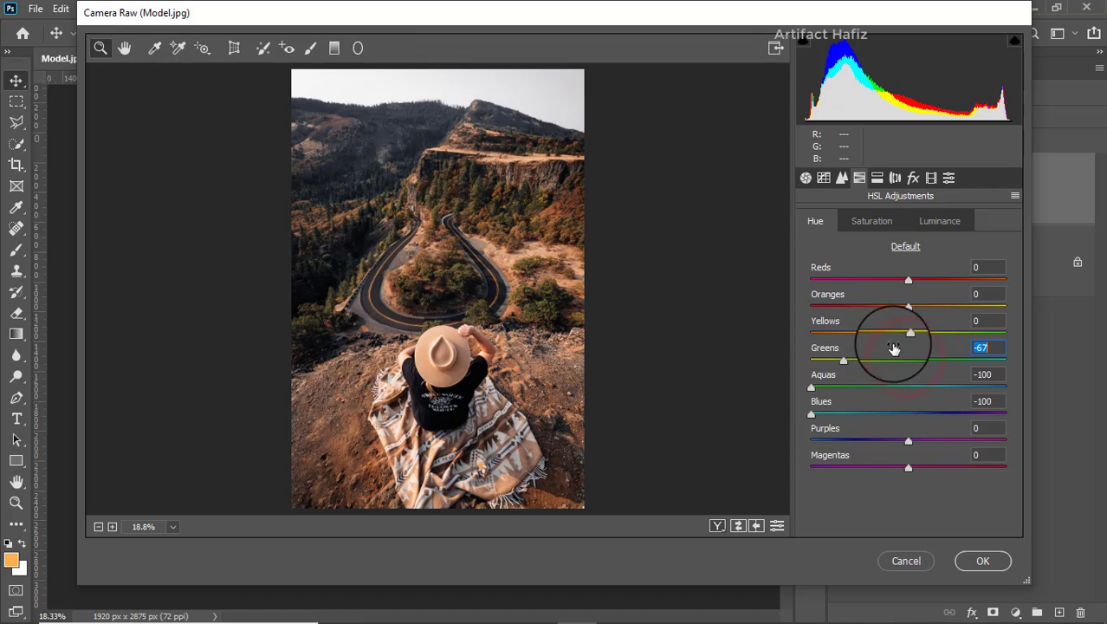
mouse_move(908, 334)
left_mouse_down()
mouse_move(854, 336)
mouse_move(969, 336)
mouse_move(865, 331)
mouse_move(922, 334)
left_mouse_up()
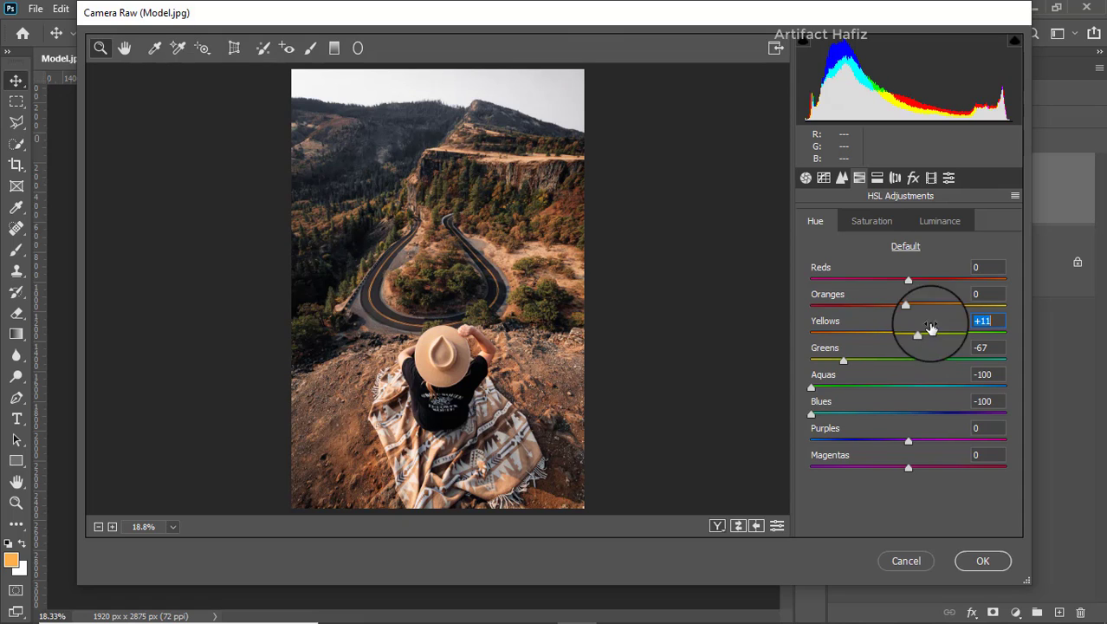
Set the calibration saturation to +2 for Red Primary, +9 for Green Primary and +21 for Blue Primary, and apply the Camera Raw filter
left_click(931, 178)
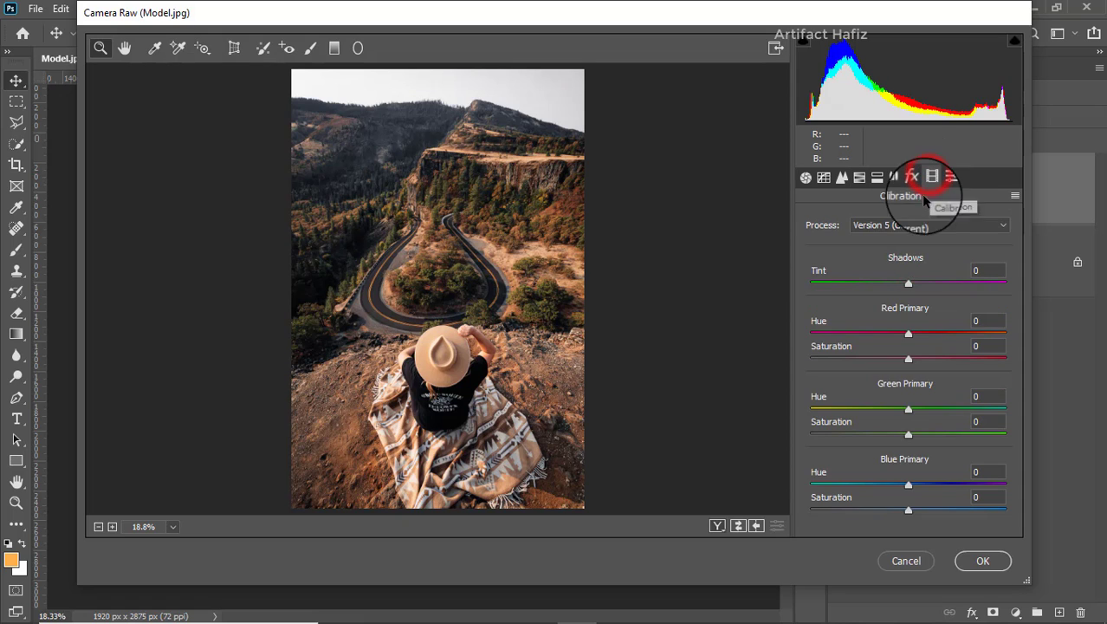
mouse_move(908, 359)
left_mouse_down()
mouse_move(895, 364)
mouse_move(924, 360)
mouse_move(910, 359)
left_mouse_up()
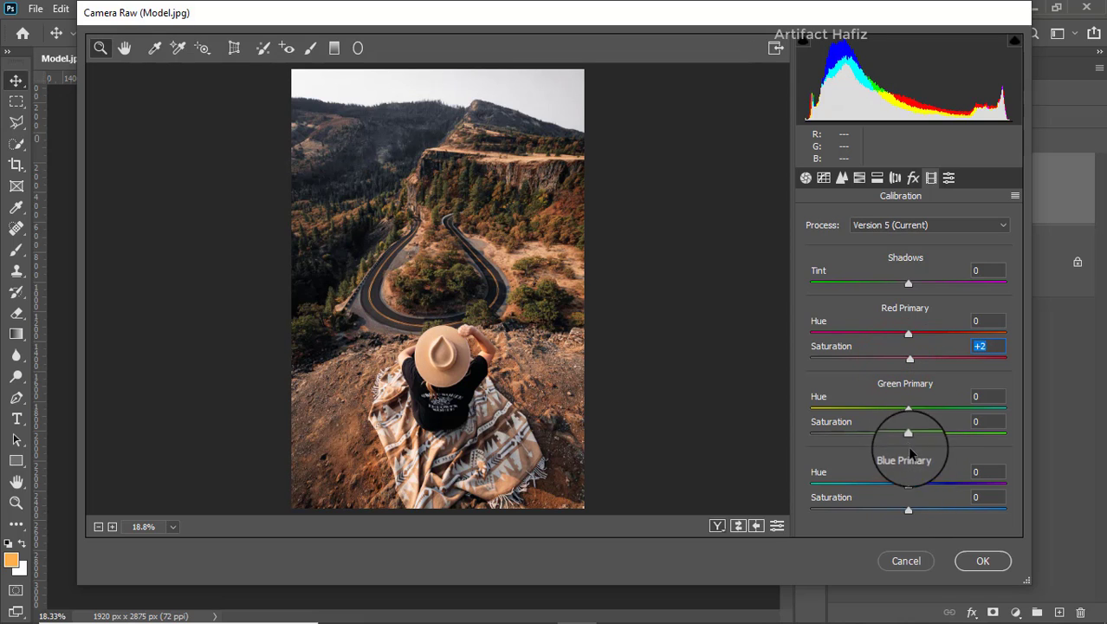
left_click_drag(909, 434, 917, 434)
left_click_drag(908, 510, 929, 511)
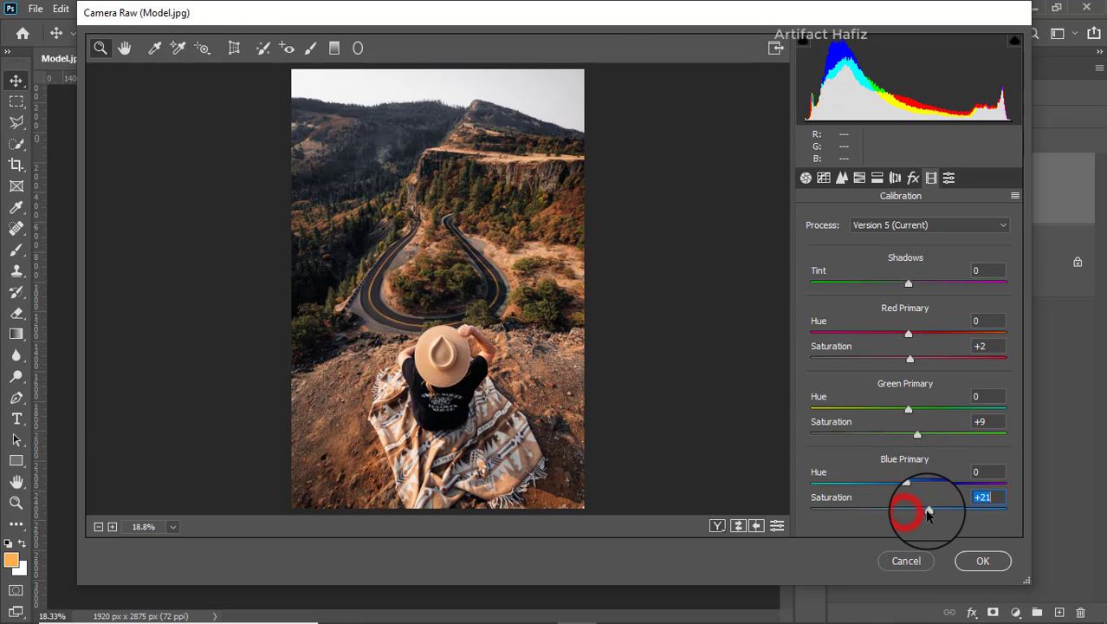
left_click(983, 560)
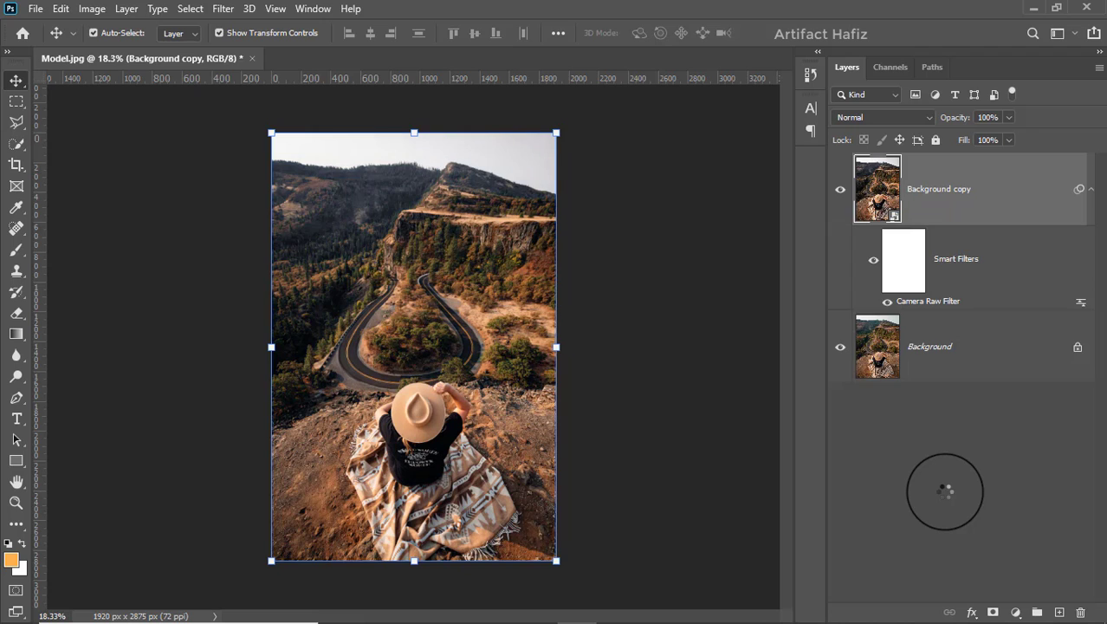
Compare the graded Background copy with the original photo by hiding and showing the layer
left_click(841, 191)
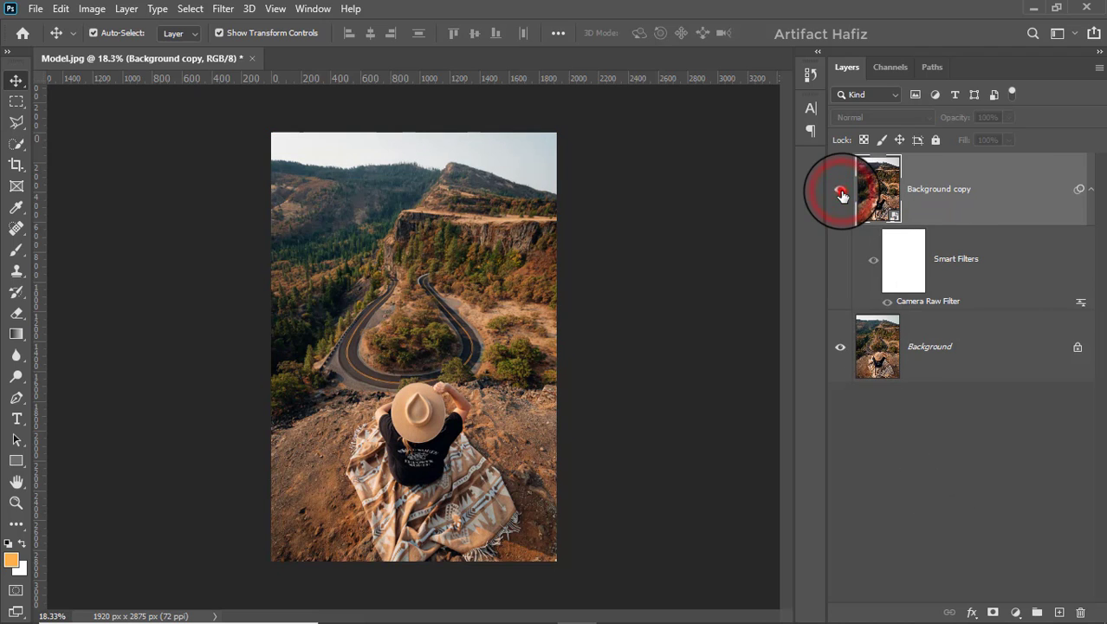
left_click(841, 191)
left_click(1000, 178)
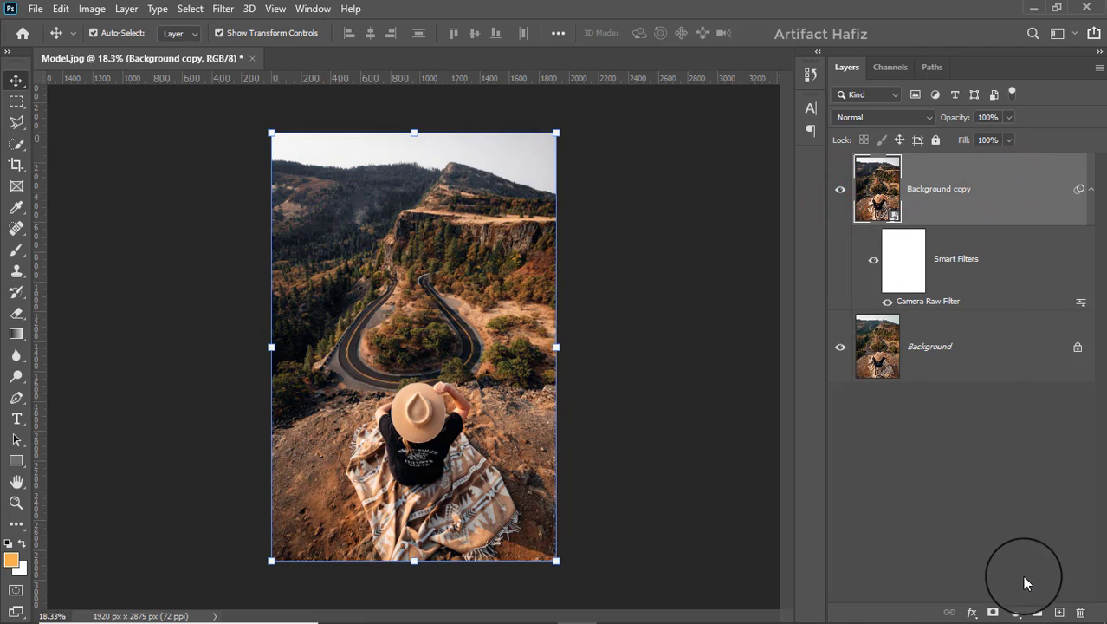
Add a Gradient Fill layer above the Background copy and change the gradient's end color stop to white
left_click(1014, 613)
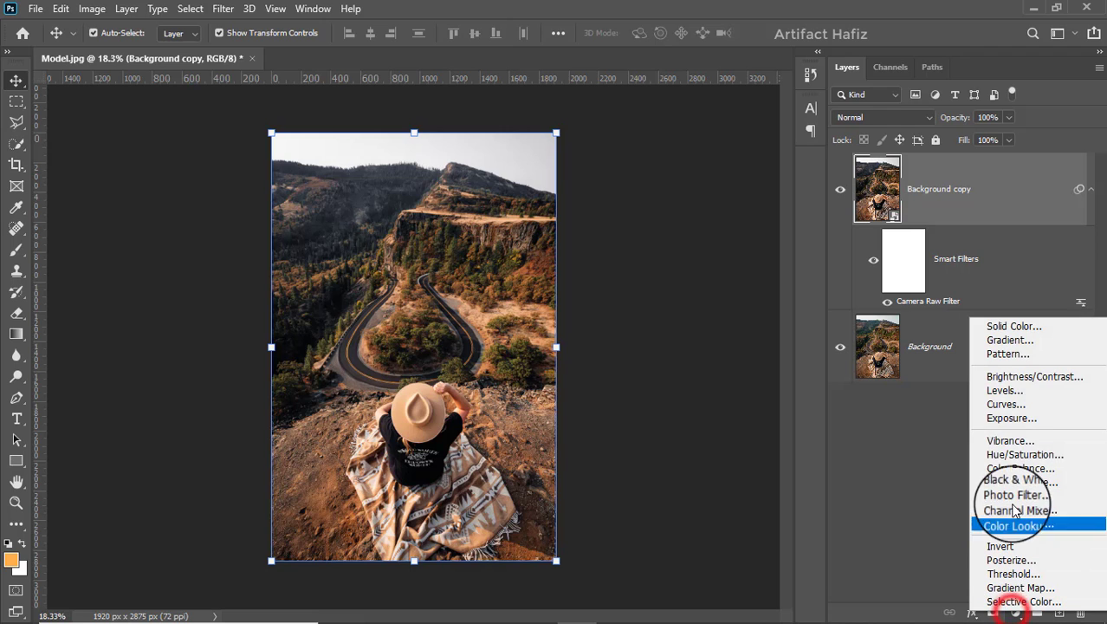
left_click(1008, 342)
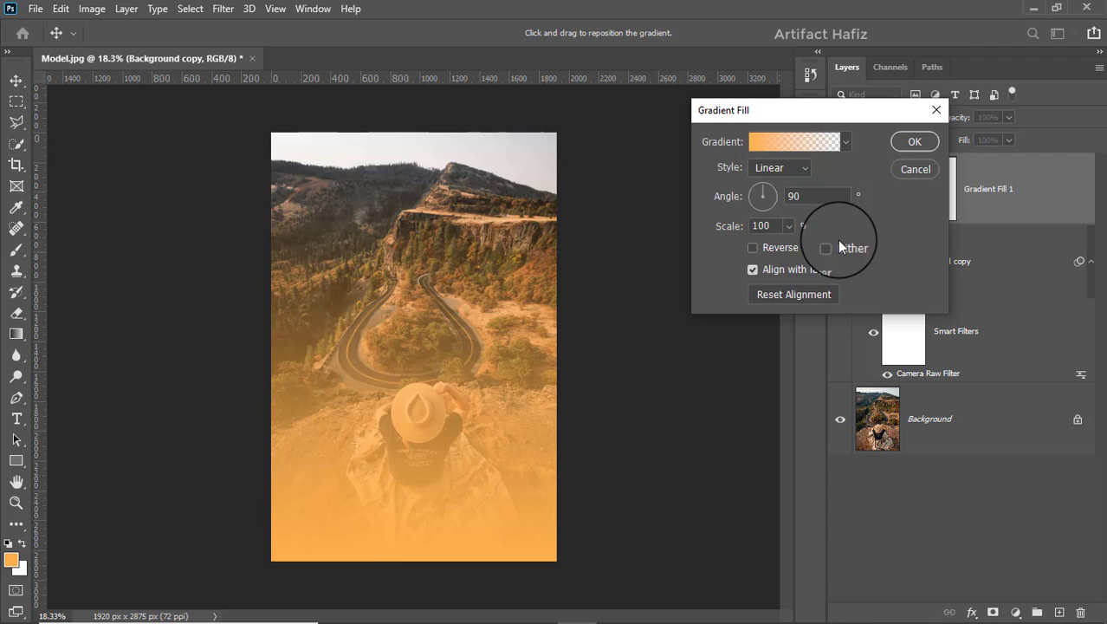
left_click(792, 143)
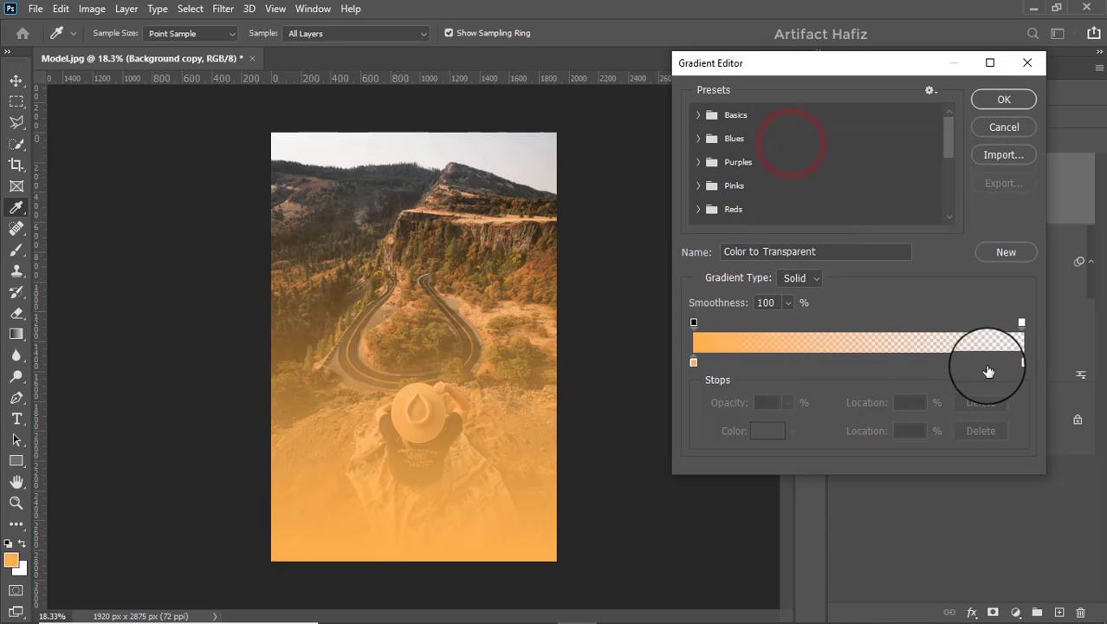
left_click(1022, 362)
left_click(767, 430)
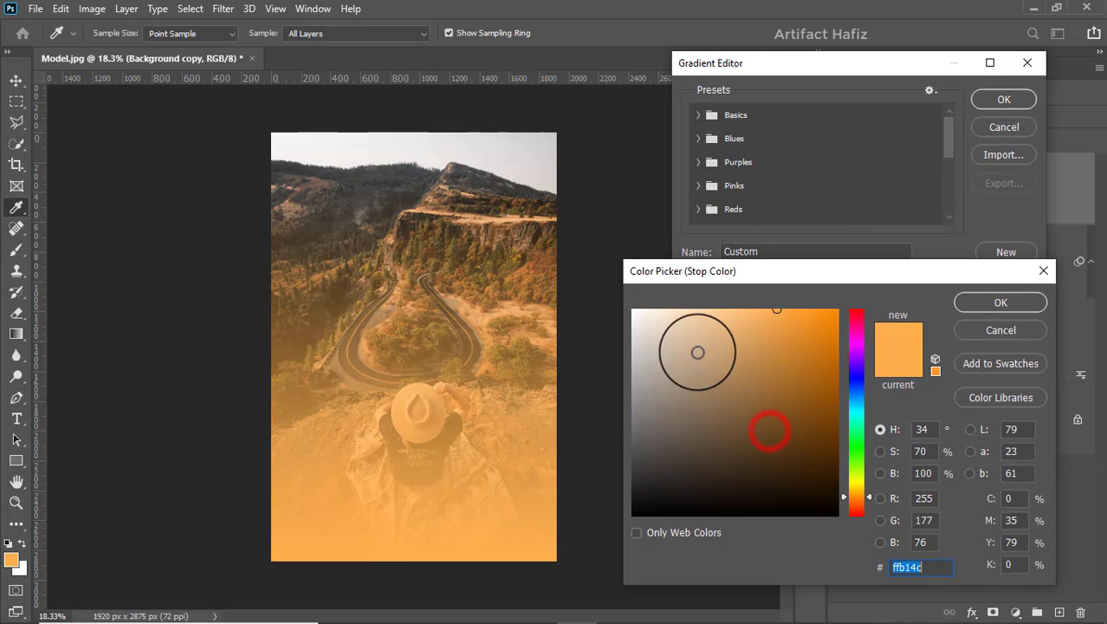
left_click_drag(677, 348, 558, 243)
left_click(975, 301)
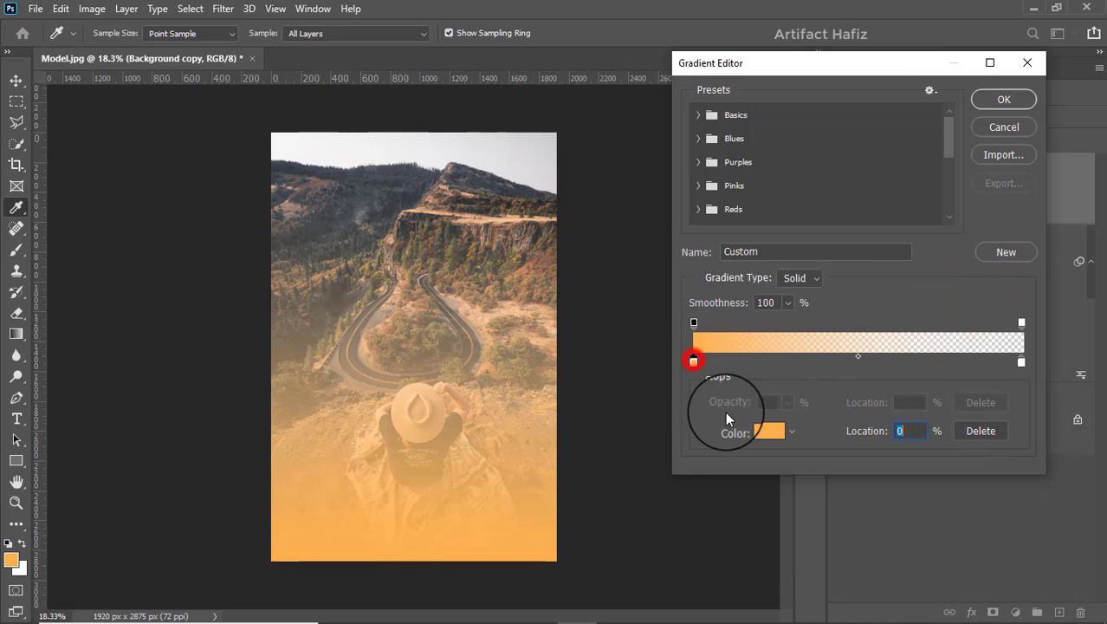
Change the gradient's starting color stop to turquoise 00ffd2 and accept the edited gradient
left_click(768, 430)
left_click(856, 411)
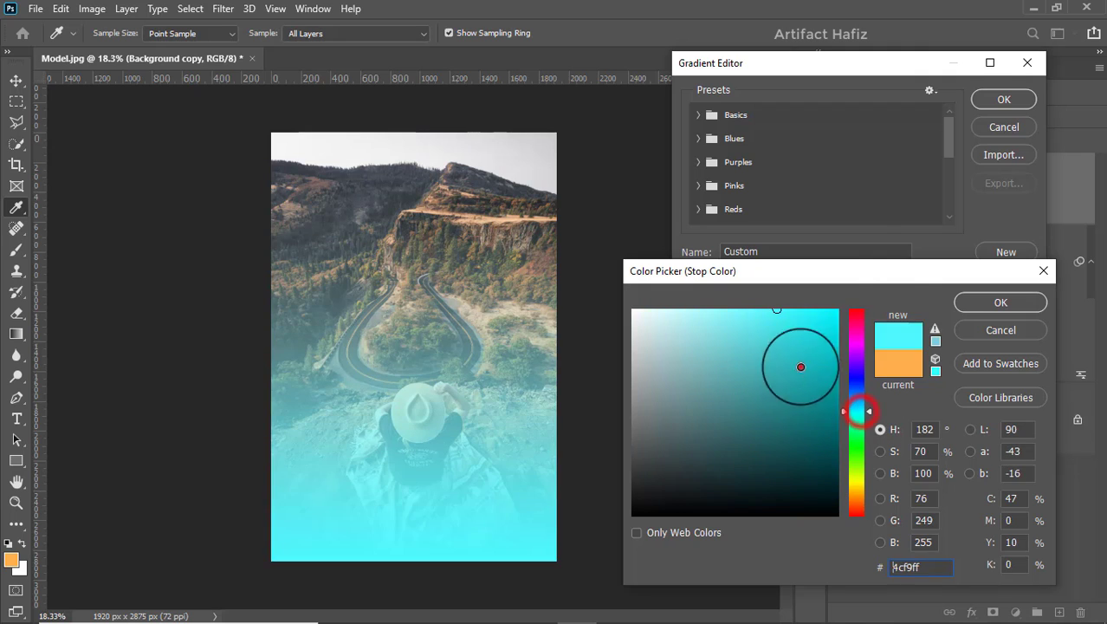
left_click_drag(801, 367, 884, 270)
left_click_drag(858, 425, 864, 426)
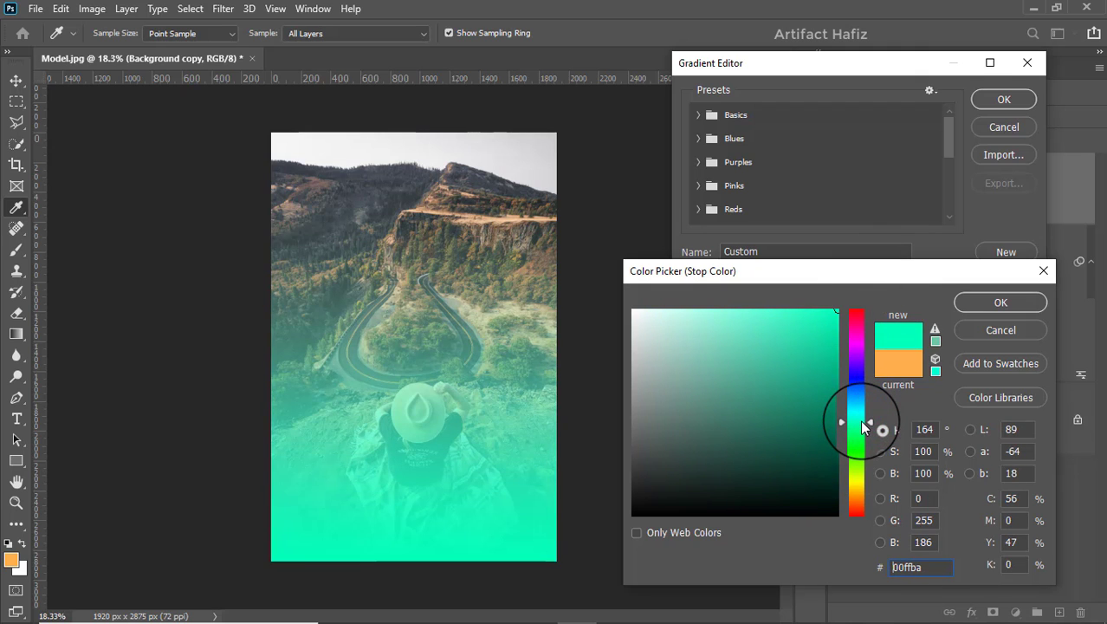
left_click_drag(864, 424, 864, 421)
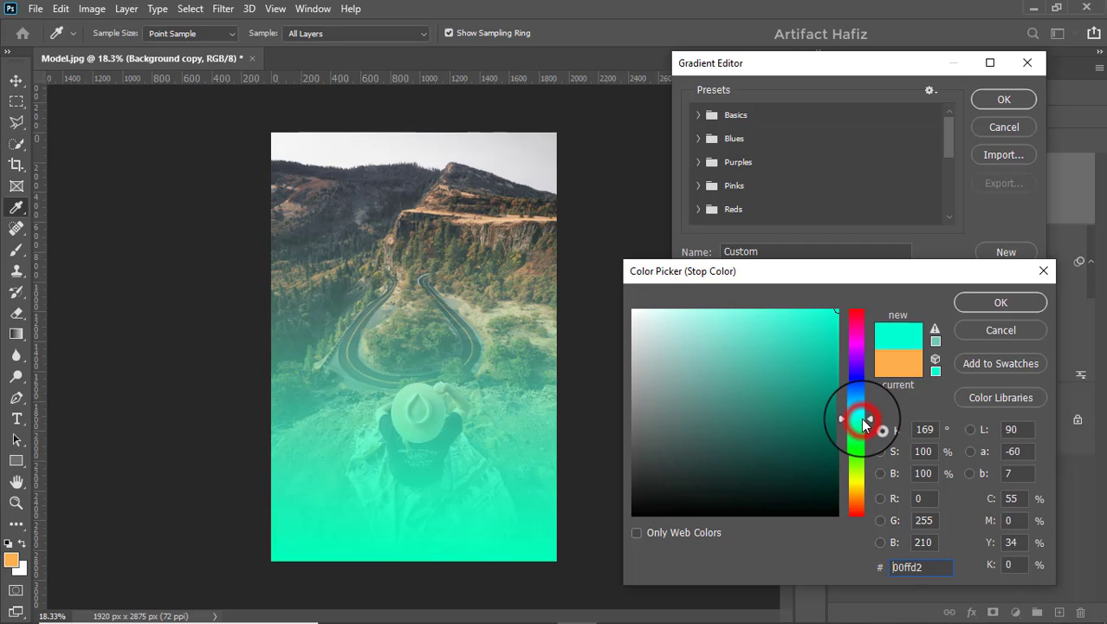
left_click_drag(801, 327, 800, 302)
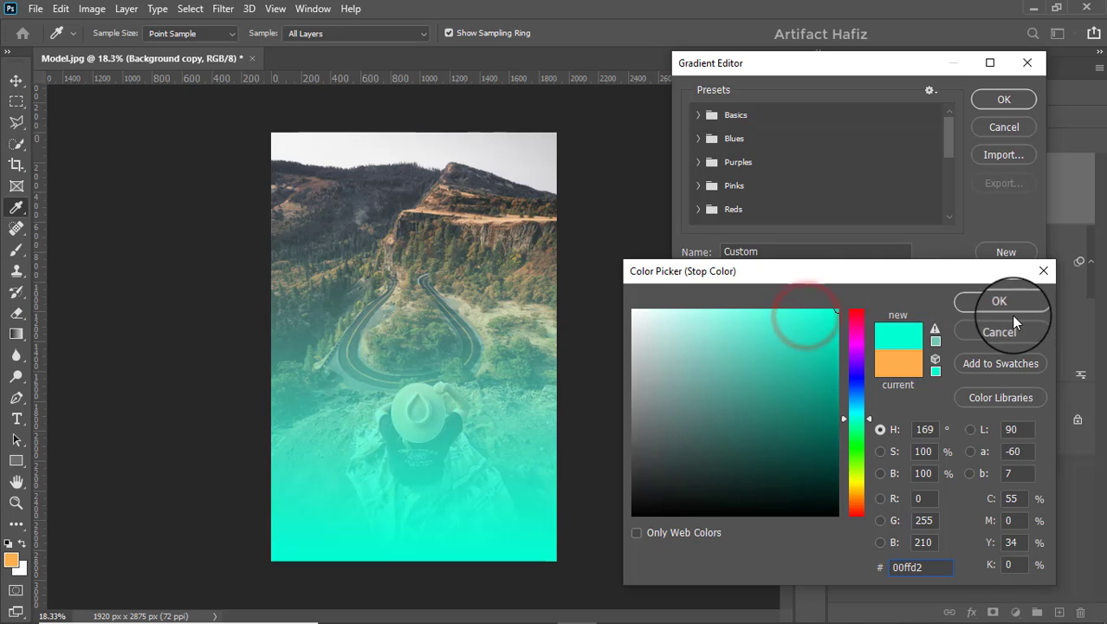
left_click(992, 305)
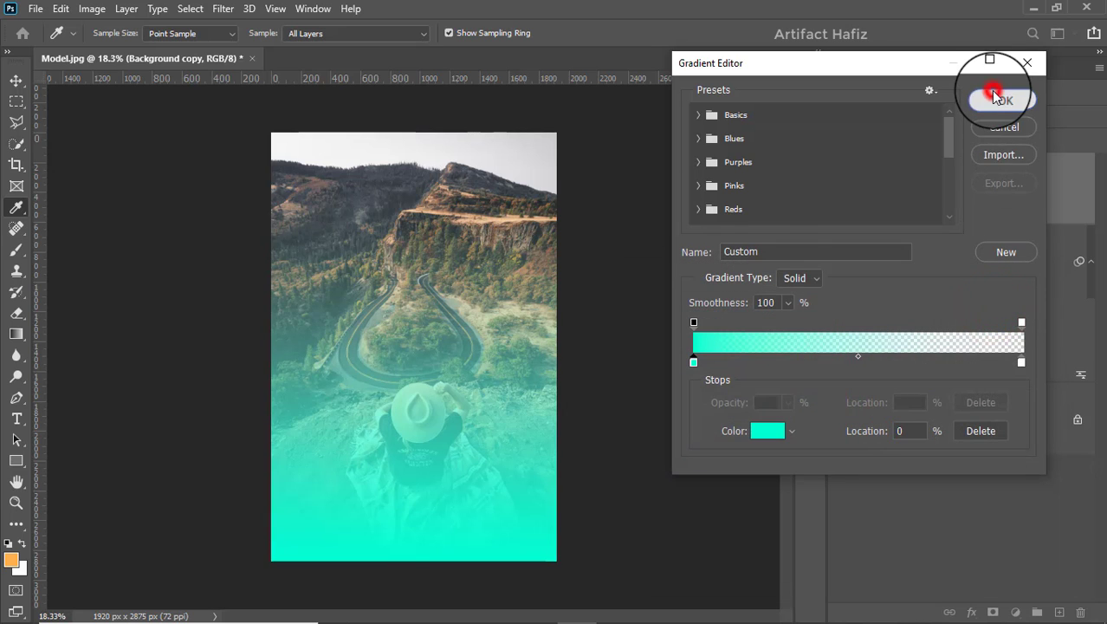
left_click(995, 98)
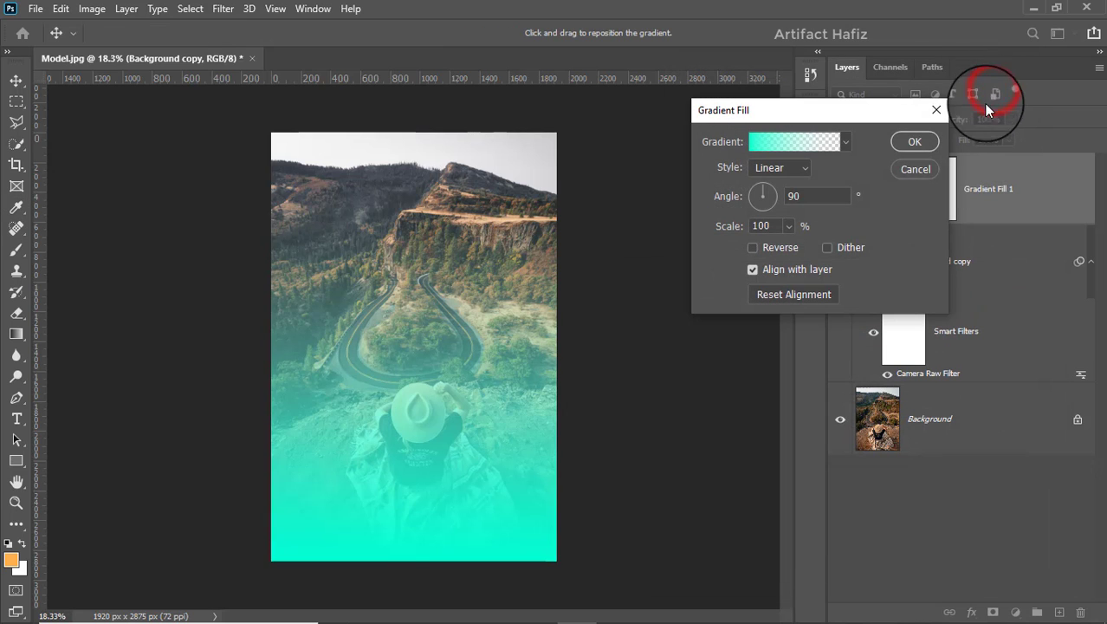
Reverse the gradient so the turquoise starts at the sky, apply the fill, and convert its layer for Smart Filters
left_click(753, 248)
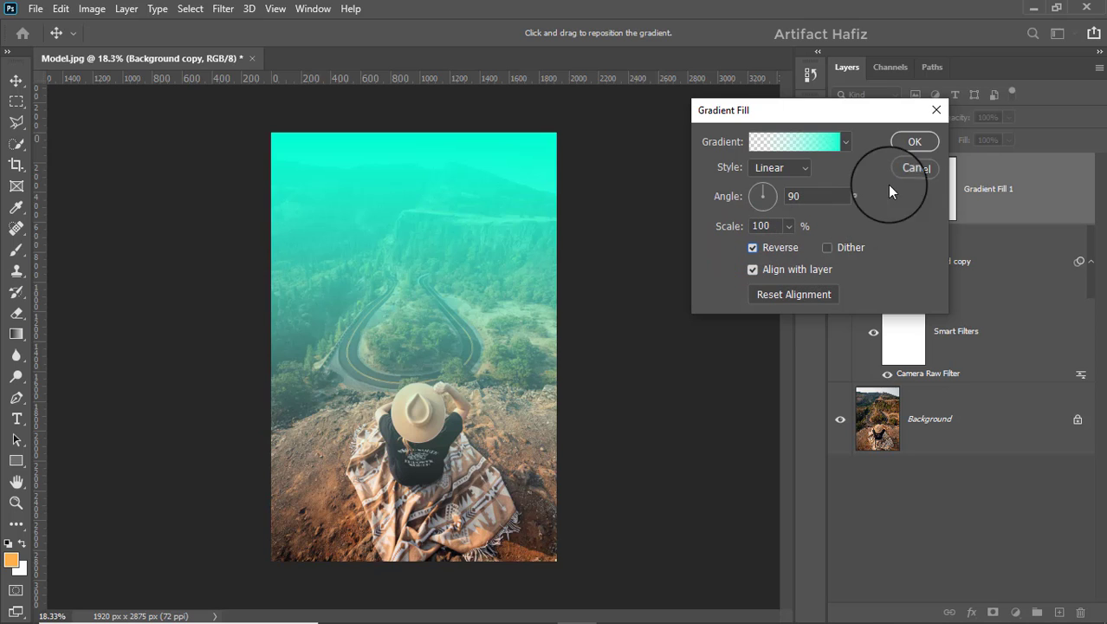
left_click(916, 143)
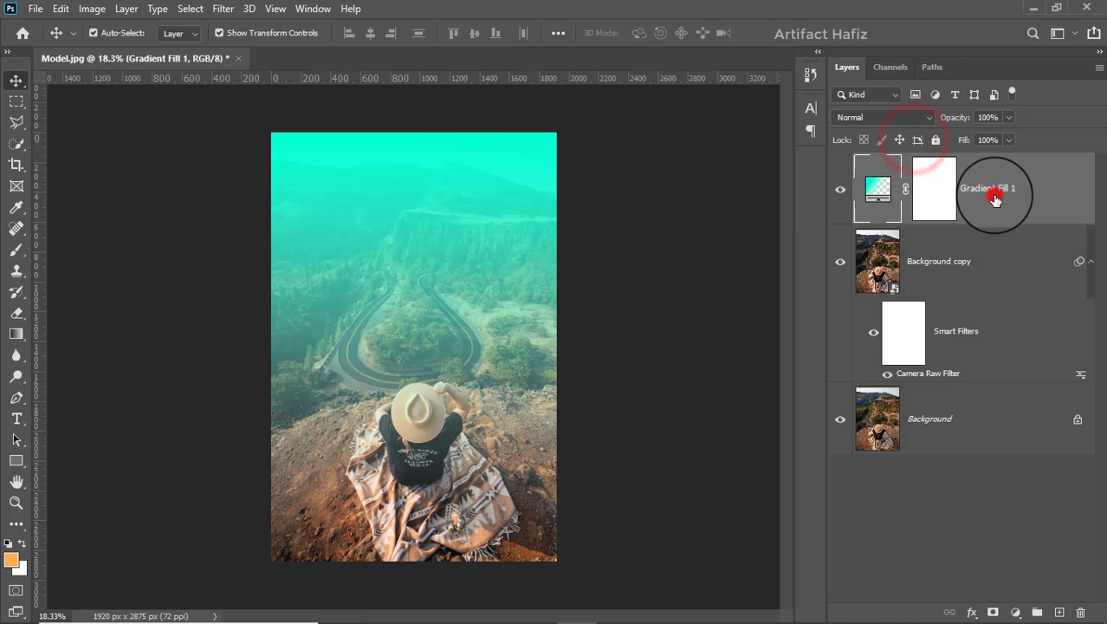
left_click(223, 8)
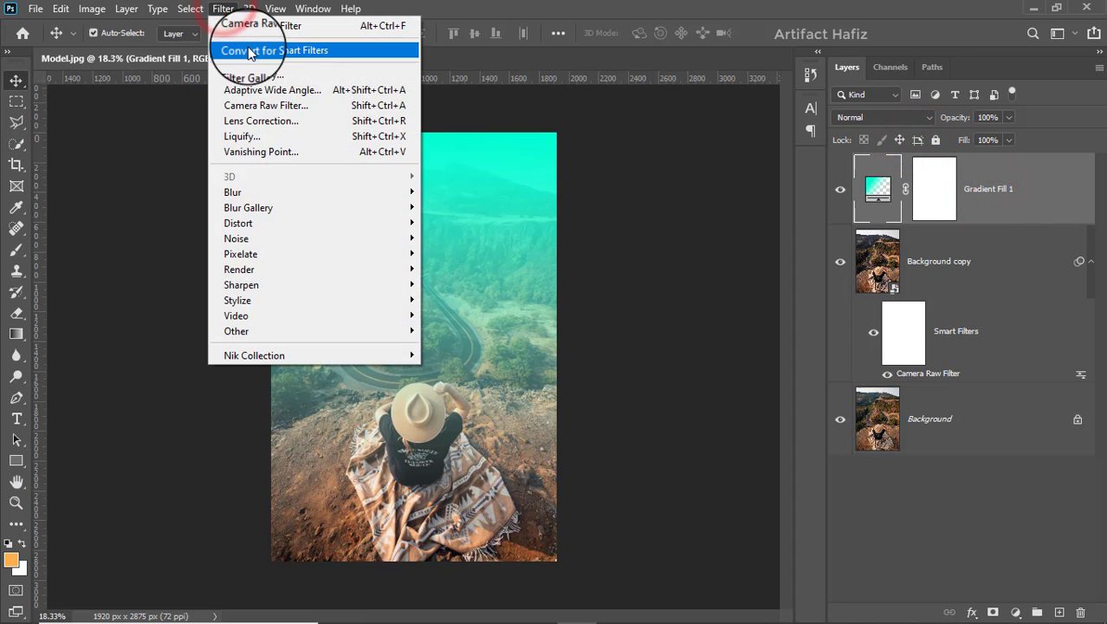
left_click(248, 51)
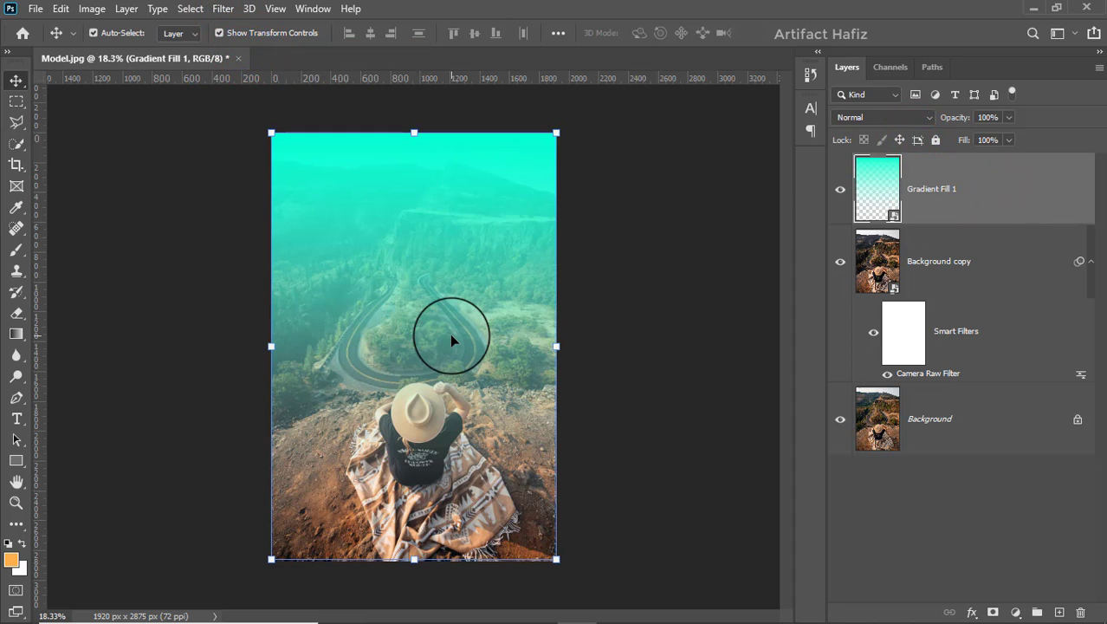
Enlarge the gradient layer to 203.70% with Free Transform, center it at X 960 px, Y 1561.65 px, and apply
scroll(450, 333, "down", 10)
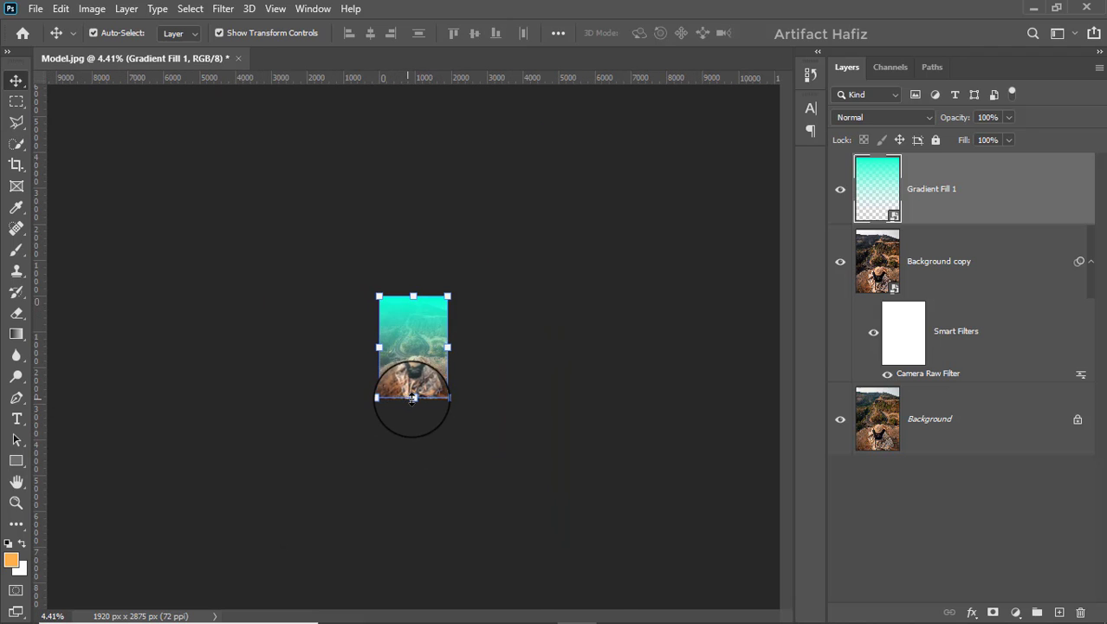
key("ctrl+t")
left_click_drag(413, 398, 413, 507)
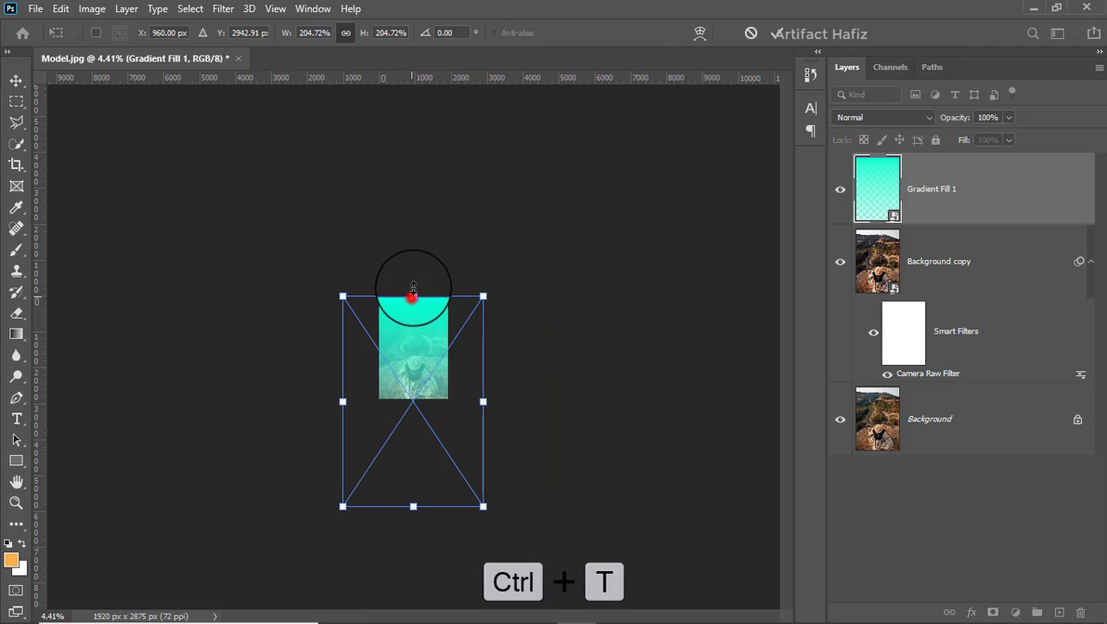
left_click_drag(413, 286, 398, 390)
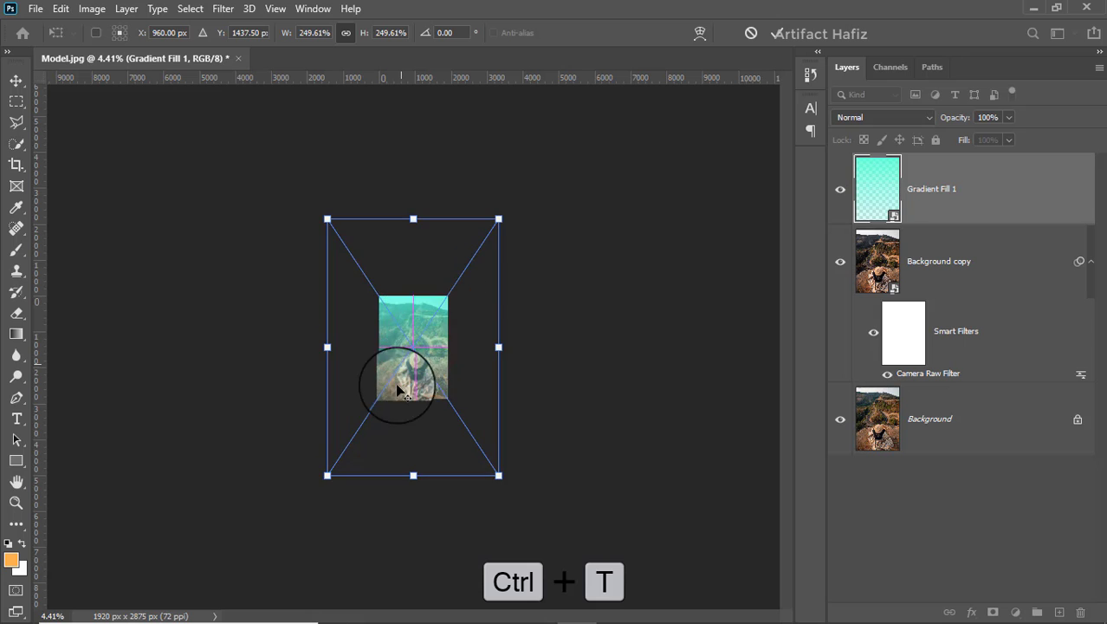
scroll(398, 390, "up", 10)
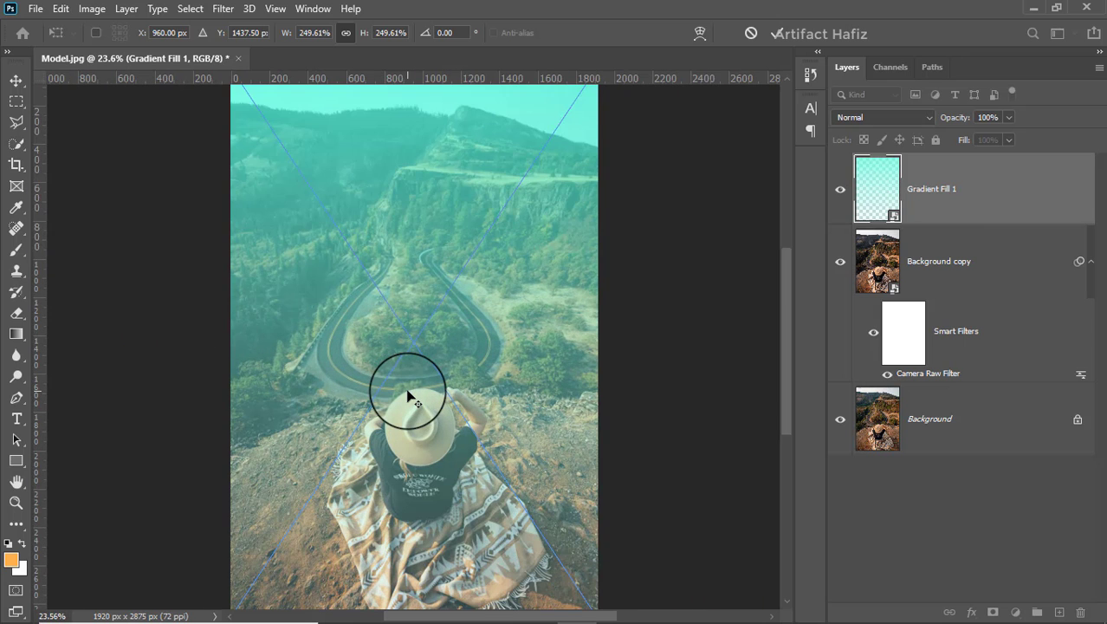
scroll(409, 396, "down", 3)
scroll(416, 396, "up", 2)
scroll(420, 391, "down", 4)
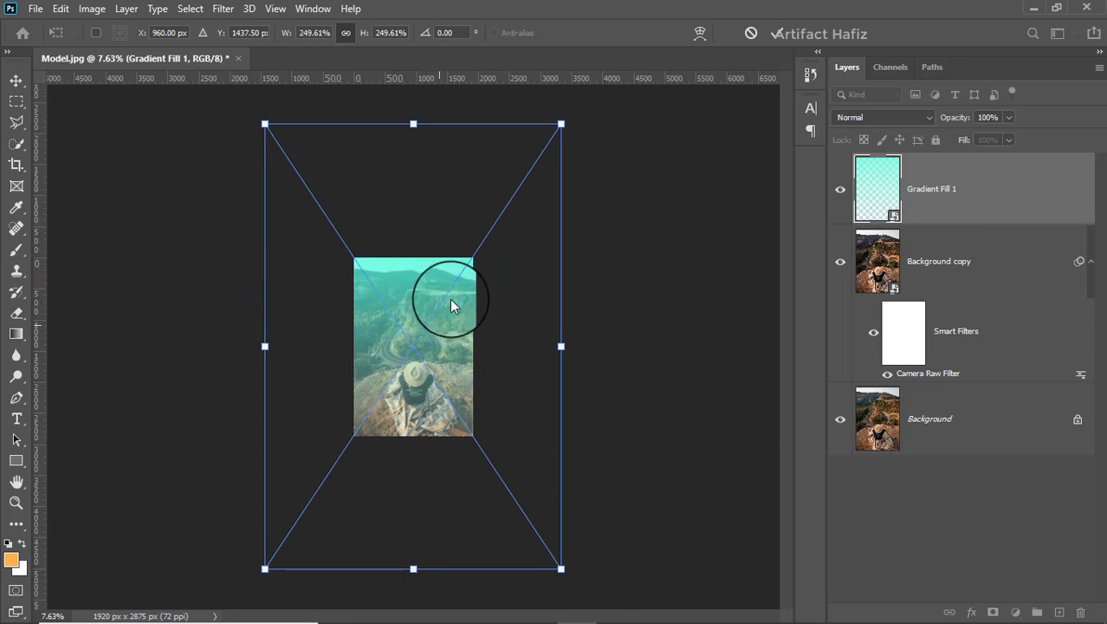
left_click_drag(420, 288, 426, 326)
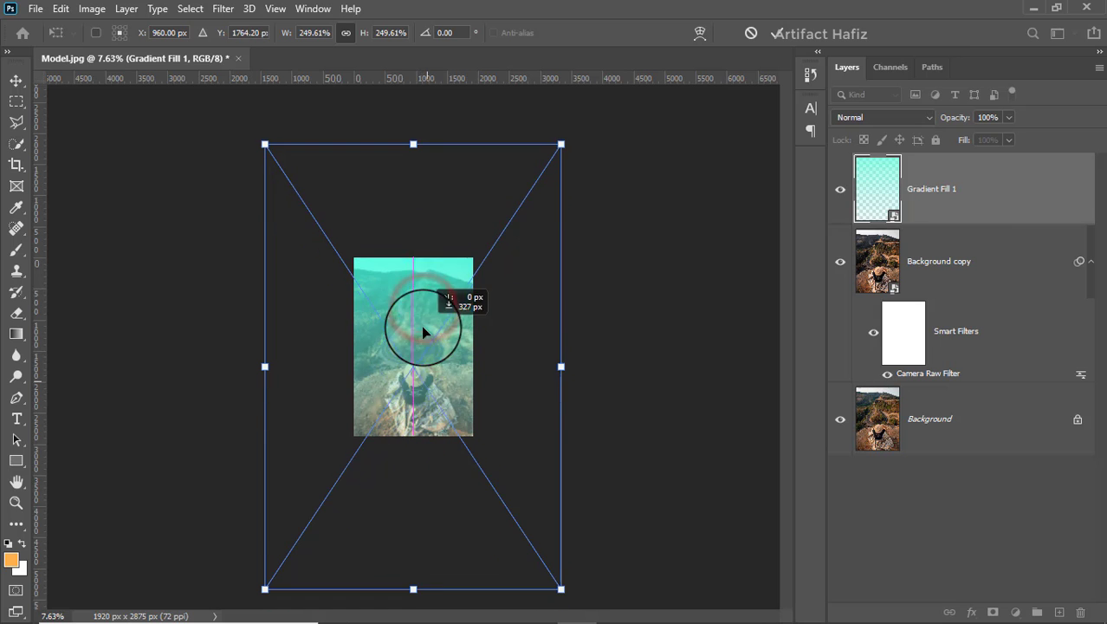
left_click_drag(414, 594, 413, 507)
left_click_drag(436, 350, 436, 358)
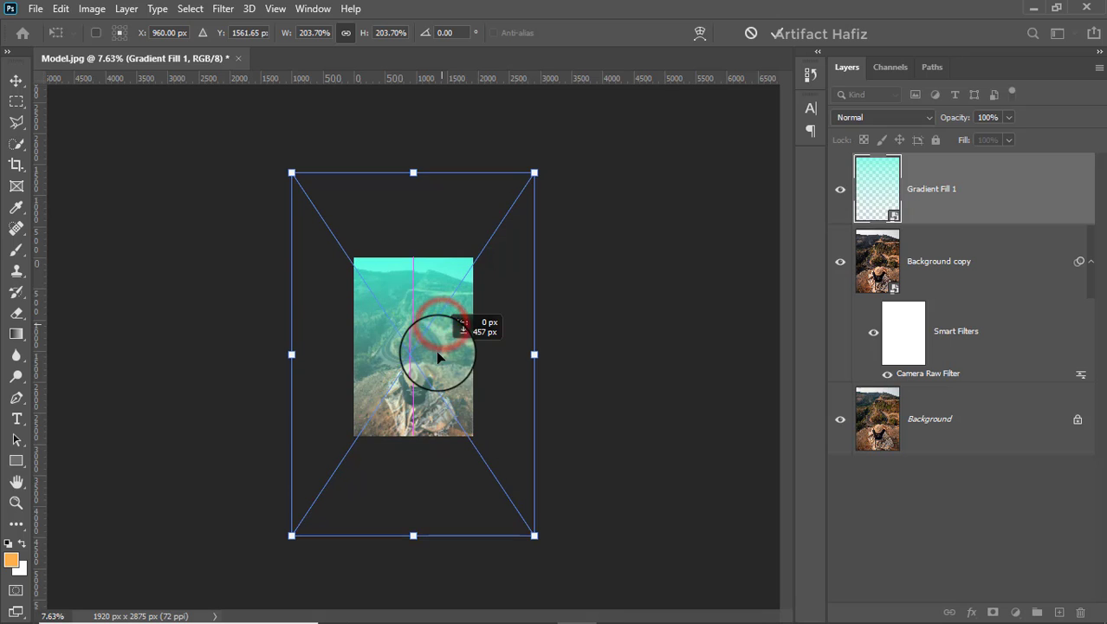
scroll(423, 372, "up", 4, "alt")
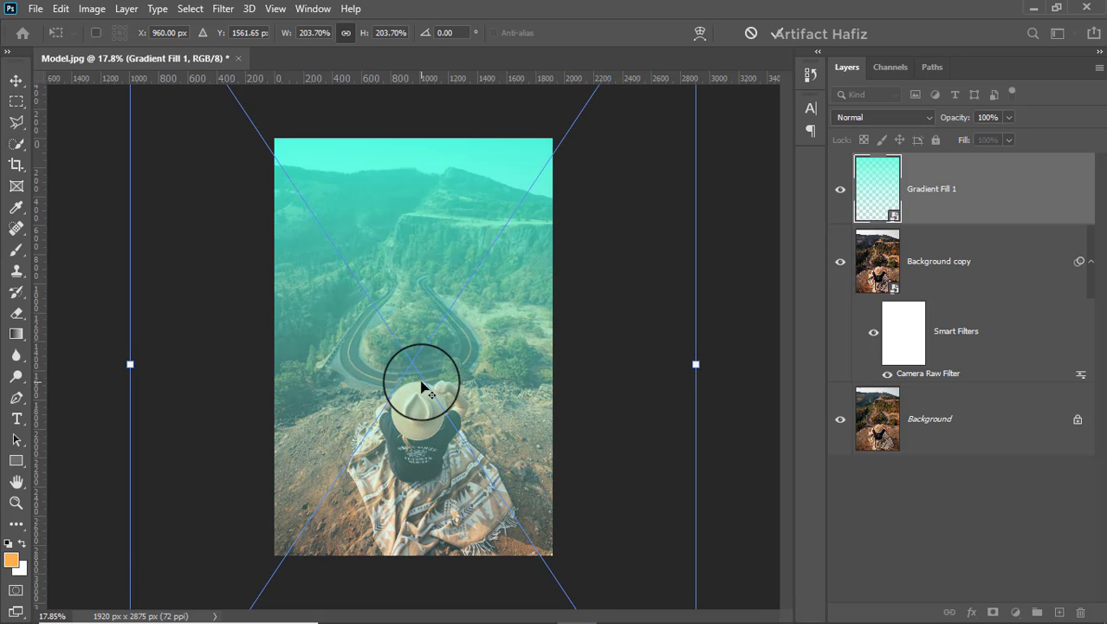
left_click(770, 33)
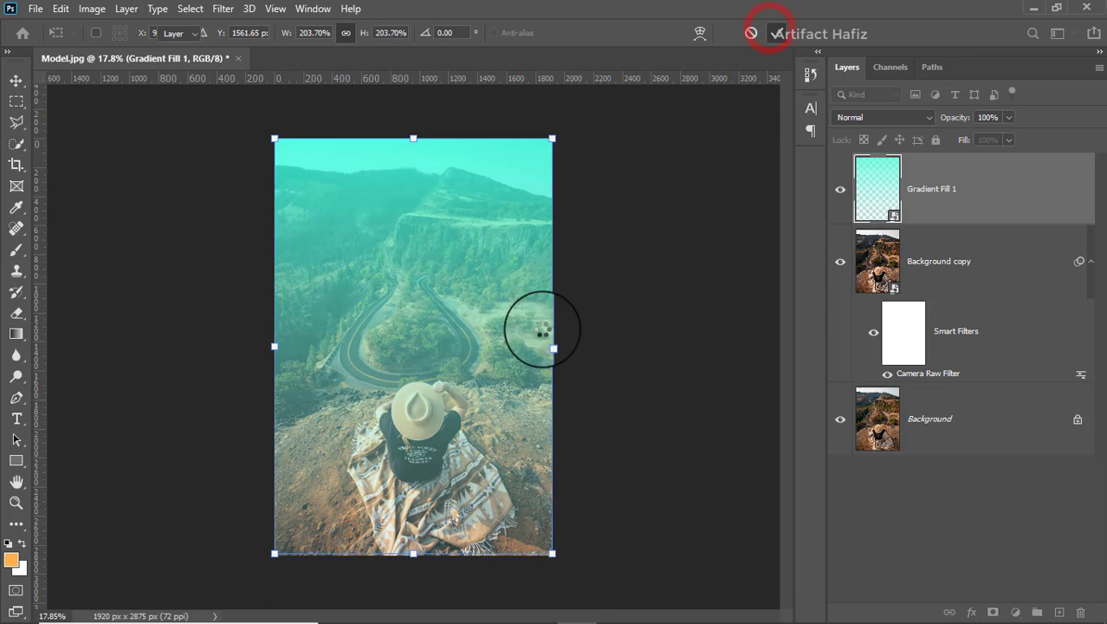
Compare the photo with and without the turquoise gradient by hiding and showing the Gradient Fill 1 layer
scroll(507, 354, "up", 1)
left_click(842, 191)
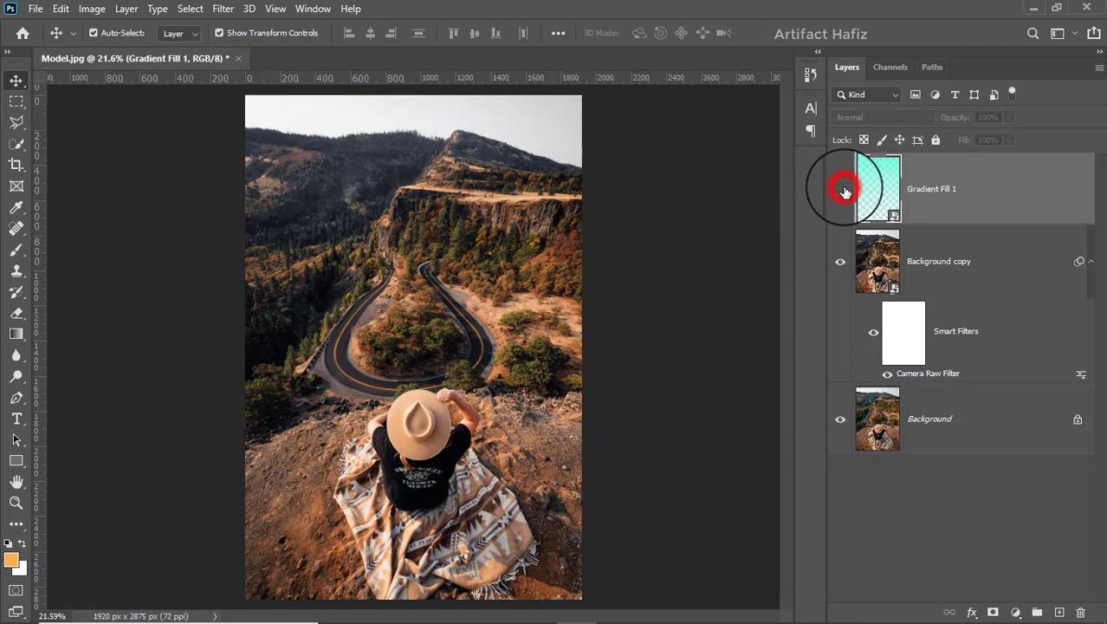
left_click(842, 190)
Add a layer mask to the Gradient Fill 1 layer and choose a black Soft Round brush at 15 px, 0% hardness
left_click(994, 201)
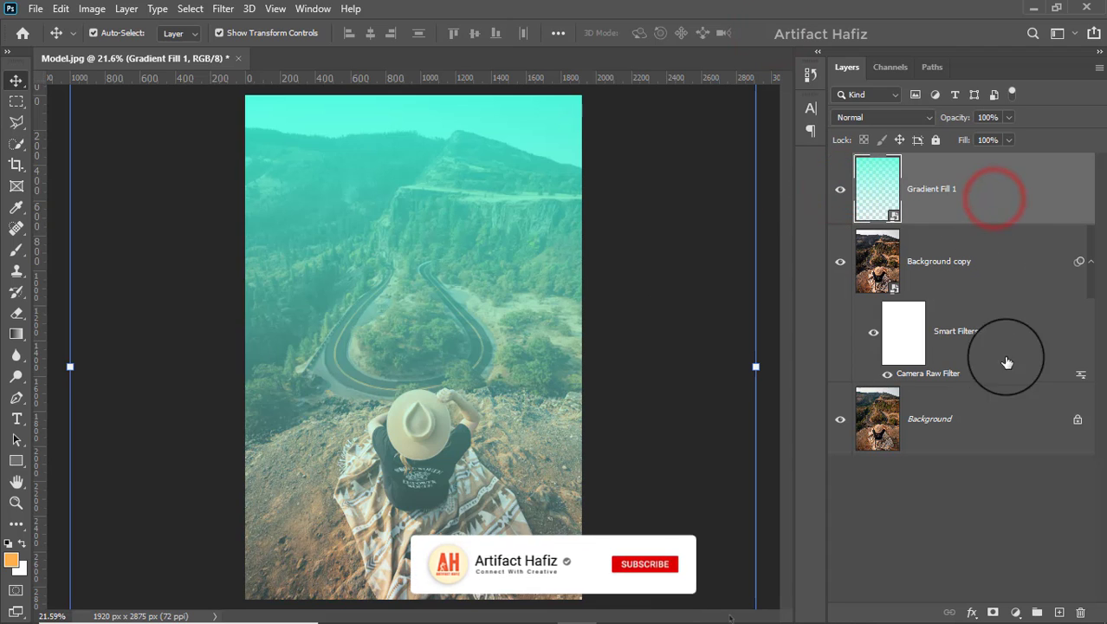
left_click(993, 612)
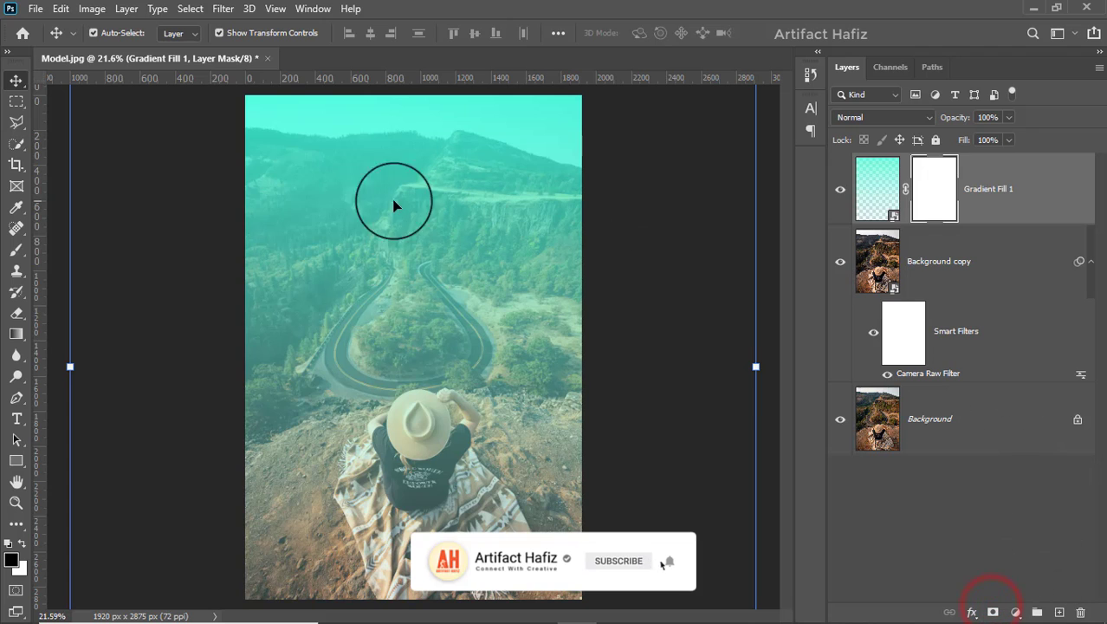
left_click(16, 250)
scroll(325, 285, "down", 3)
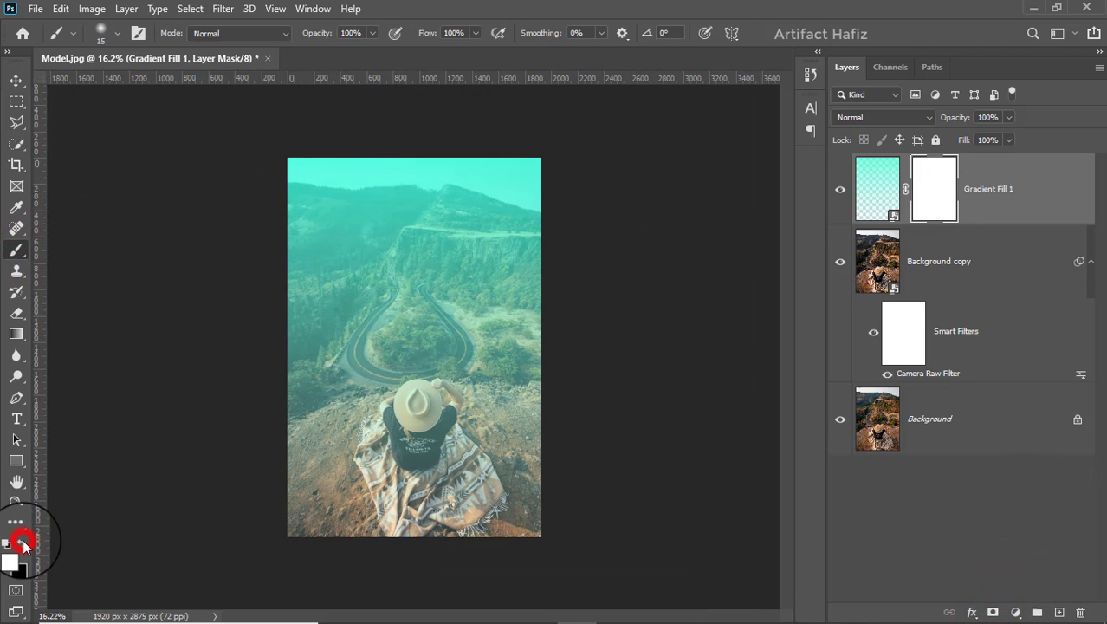
left_click(106, 34)
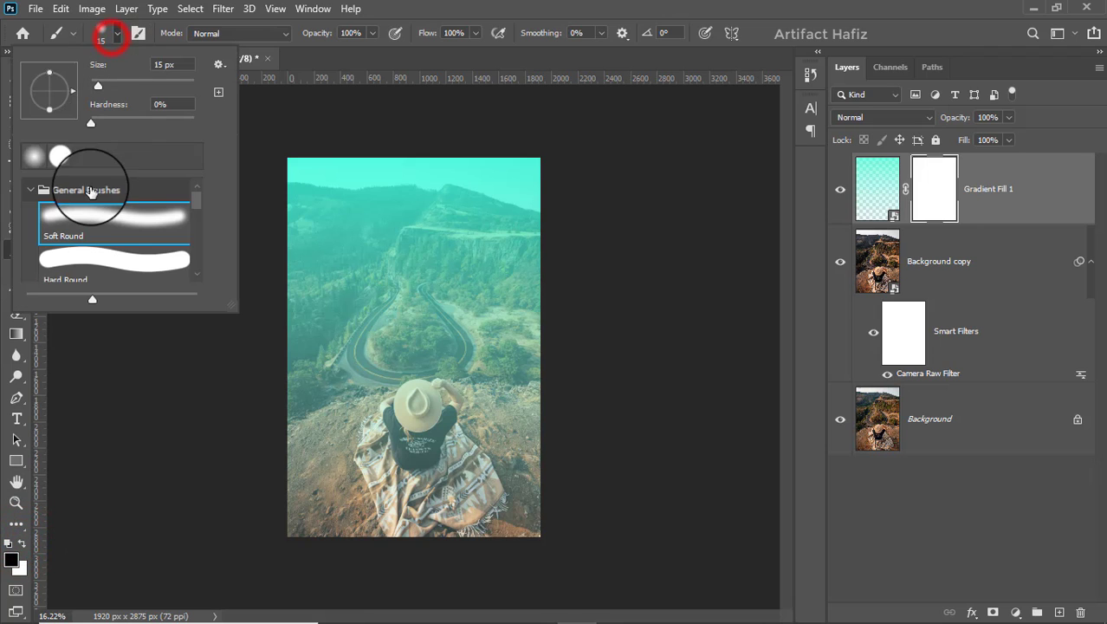
left_click(90, 211)
Set the brush opacity to 100% for painting on the gradient's mask
left_click(372, 33)
left_click(374, 49)
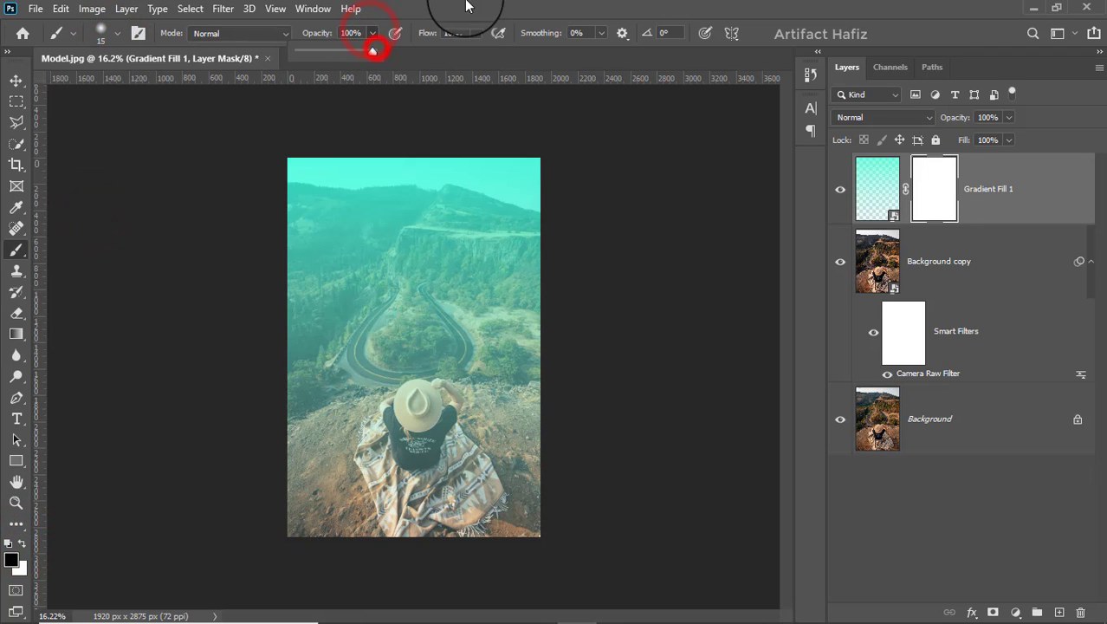
double_click(467, 6)
double_click(594, 10)
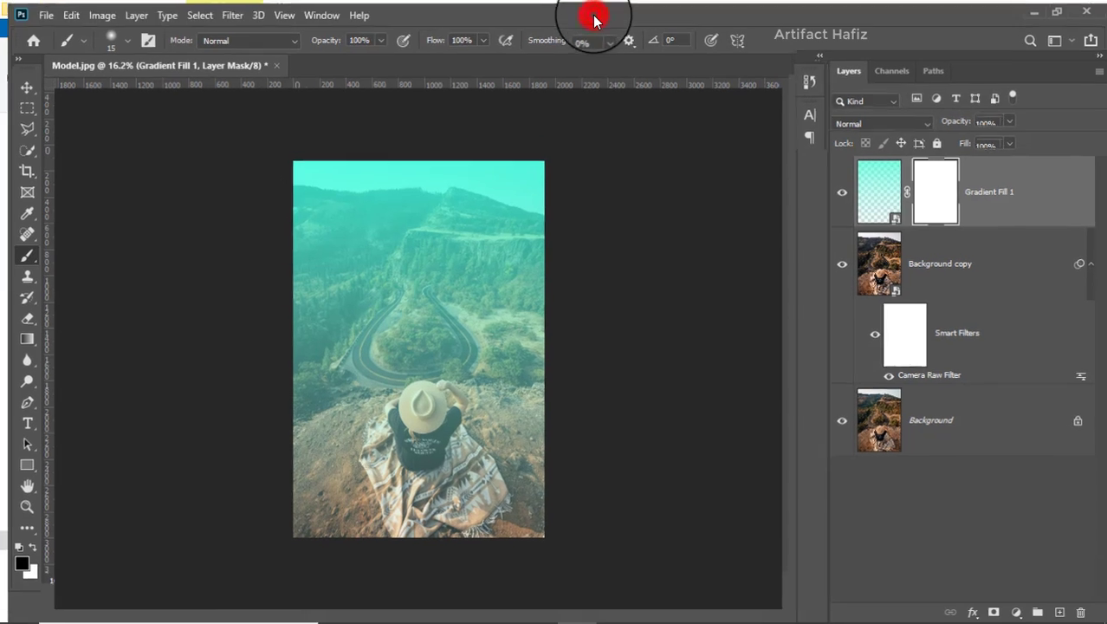
left_click(371, 32)
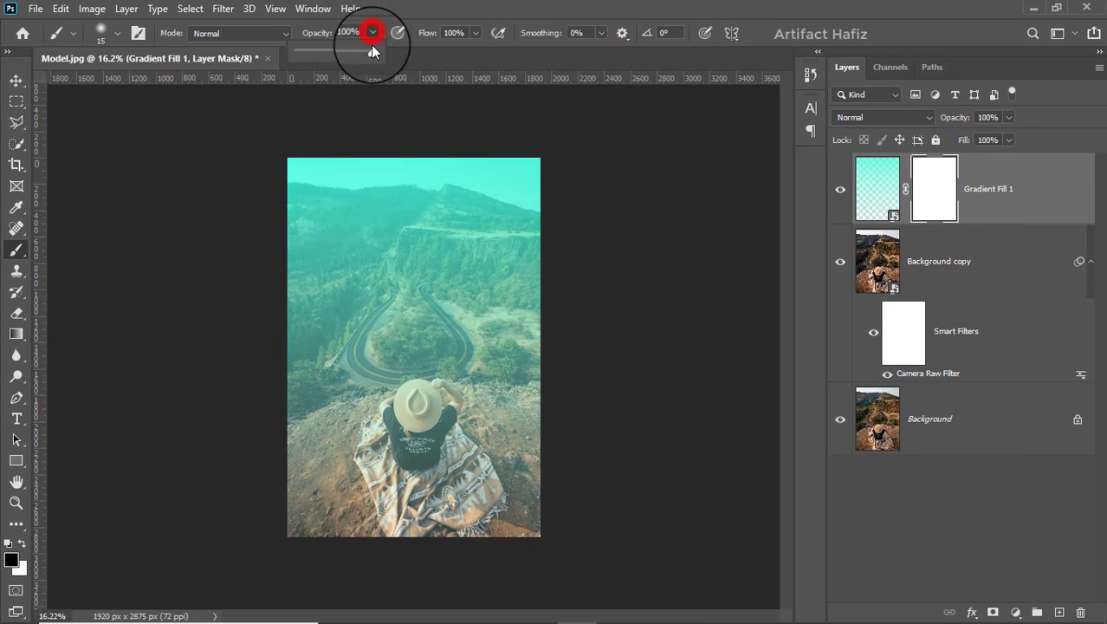
left_click(375, 52)
left_click(468, 7)
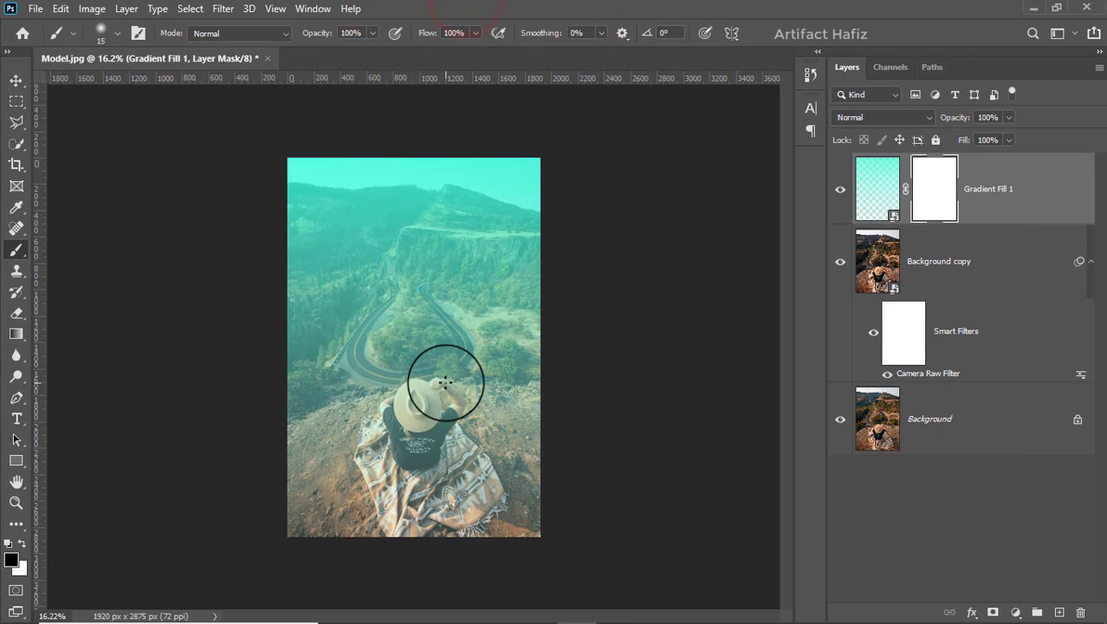
Paint black on the Gradient Fill 1 mask with a 700 px brush, hiding the turquoise over the woman and the rocky foreground
key("bracketright")
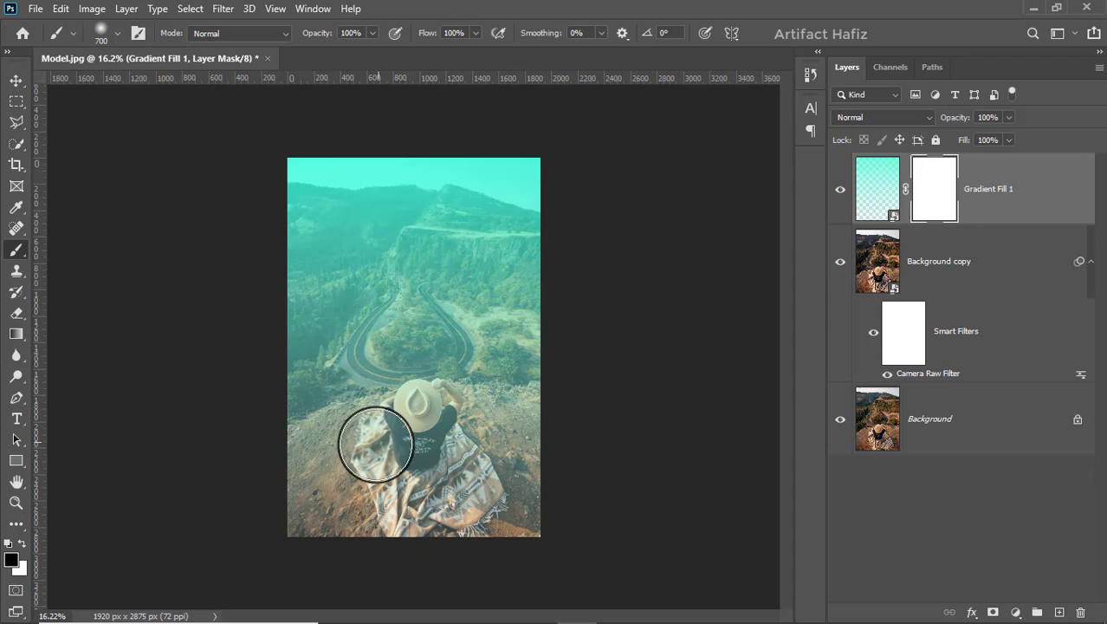
mouse_move(321, 471)
left_mouse_down()
mouse_move(424, 460)
mouse_move(500, 468)
mouse_move(494, 499)
mouse_move(293, 507)
mouse_move(301, 463)
mouse_move(318, 456)
mouse_move(487, 437)
mouse_move(381, 439)
mouse_move(547, 441)
mouse_move(531, 433)
mouse_move(319, 460)
mouse_move(308, 474)
mouse_move(512, 437)
mouse_move(446, 433)
left_mouse_up()
mouse_move(460, 429)
left_mouse_down()
mouse_move(537, 428)
mouse_move(475, 420)
left_mouse_up()
mouse_move(502, 423)
left_mouse_down()
mouse_move(568, 435)
mouse_move(403, 442)
mouse_move(308, 513)
left_mouse_up()
mouse_move(309, 515)
left_mouse_down()
mouse_move(311, 449)
mouse_move(292, 458)
mouse_move(536, 509)
left_mouse_up()
mouse_move(537, 509)
left_mouse_down()
mouse_move(324, 513)
mouse_move(512, 498)
mouse_move(313, 480)
mouse_move(308, 462)
mouse_move(528, 439)
mouse_move(325, 468)
left_mouse_up()
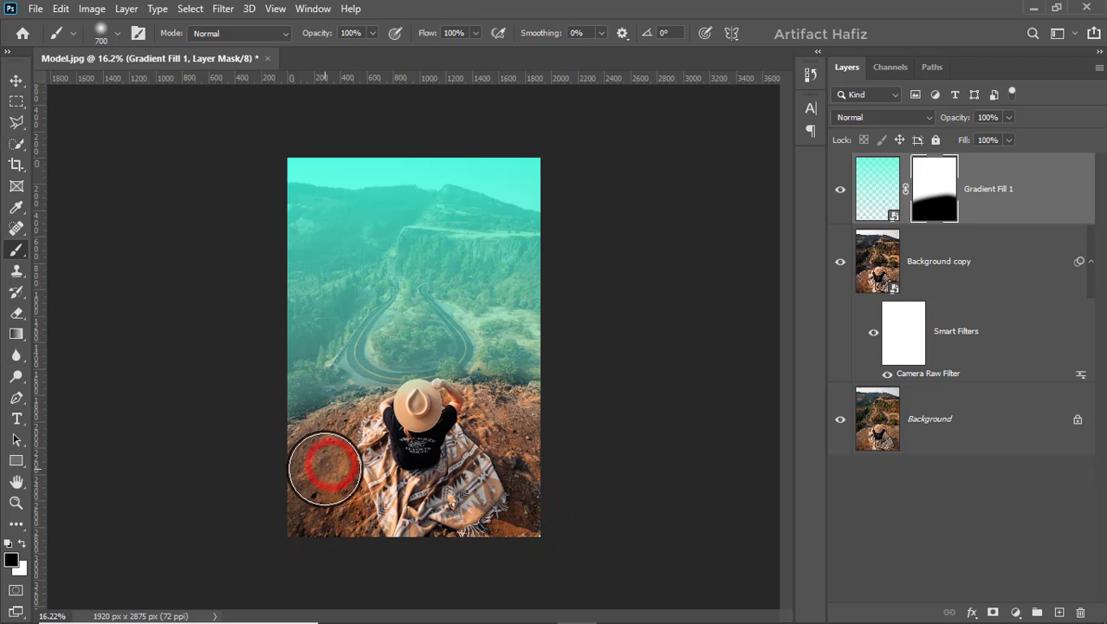
Paint white at 27% brush opacity across the upper edge of the masked ground to softly bring back the turquoise around the woman
key("ctrl+0")
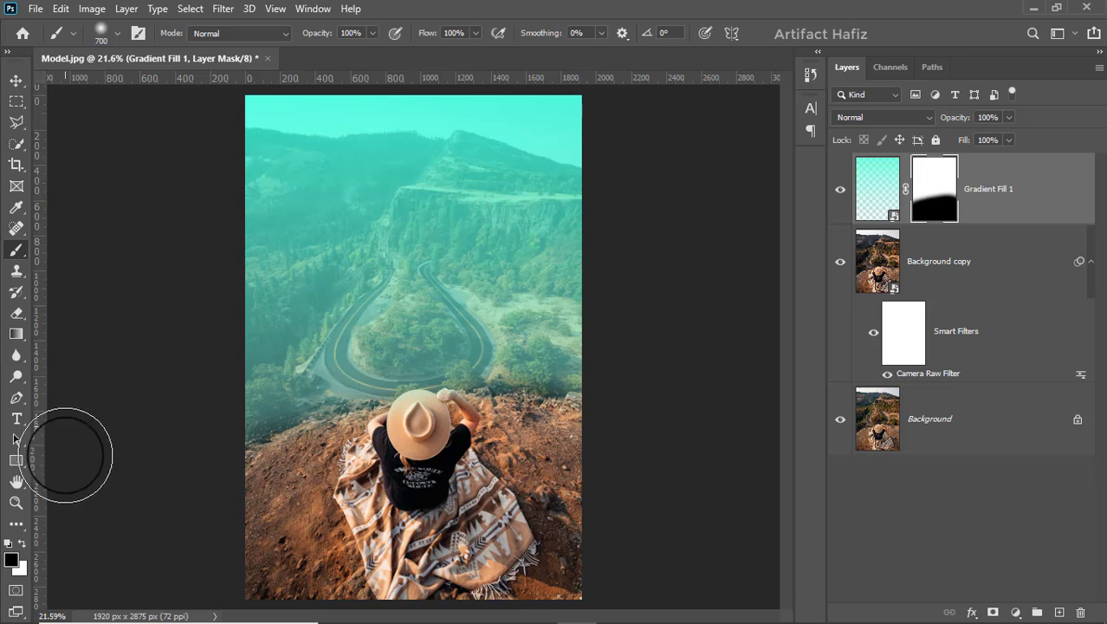
left_click(372, 33)
left_click(319, 53)
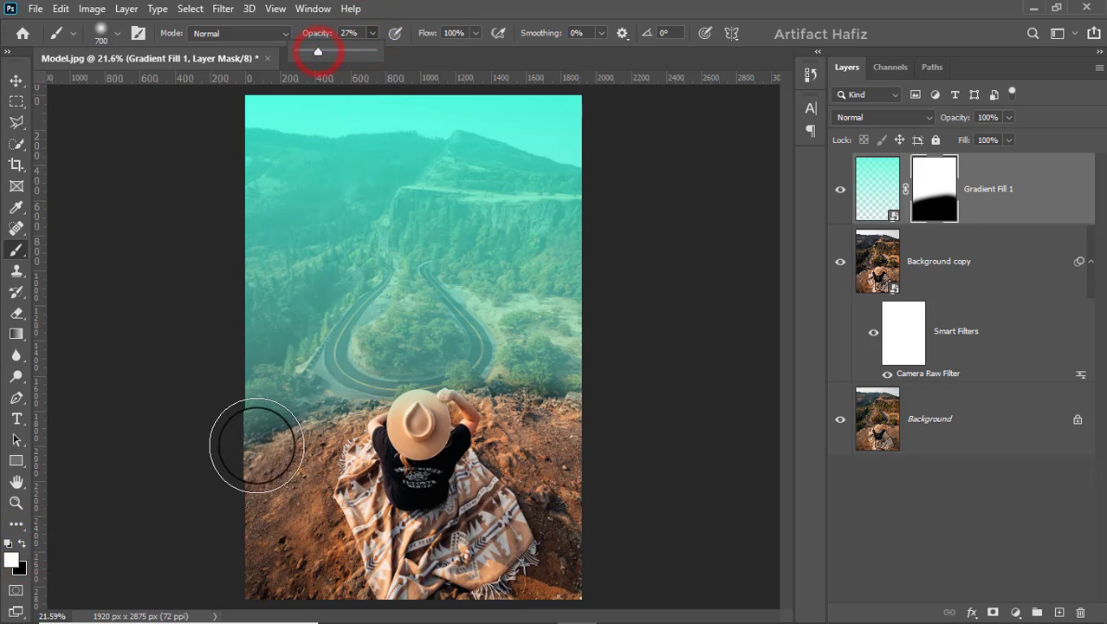
mouse_move(257, 451)
left_mouse_down()
mouse_move(617, 395)
mouse_move(576, 458)
mouse_move(707, 455)
left_mouse_up()
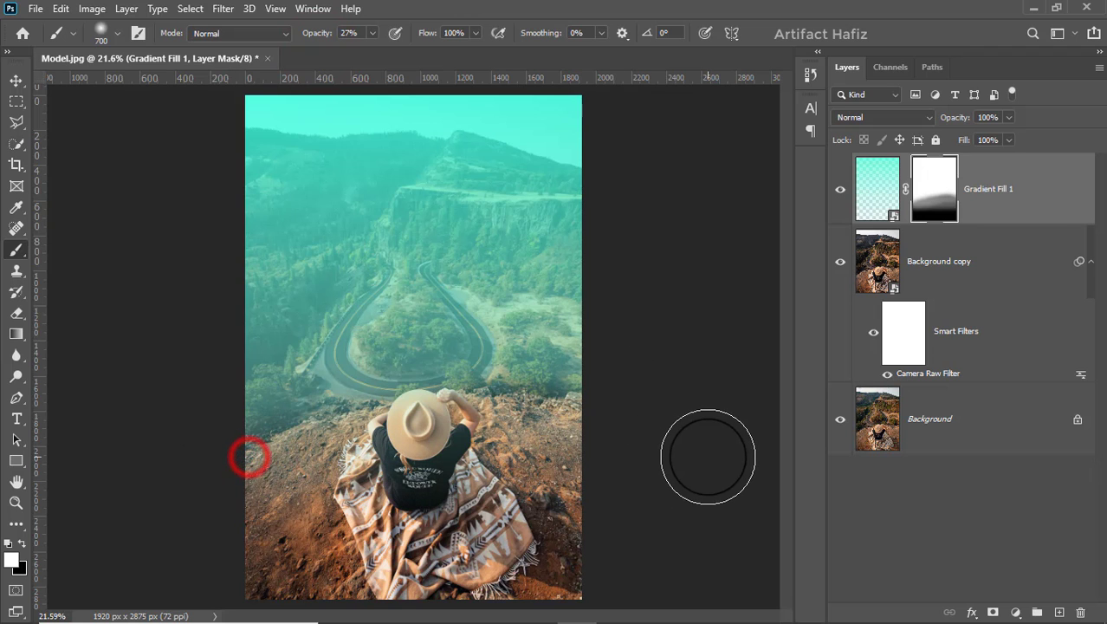
left_click_drag(309, 431, 747, 453)
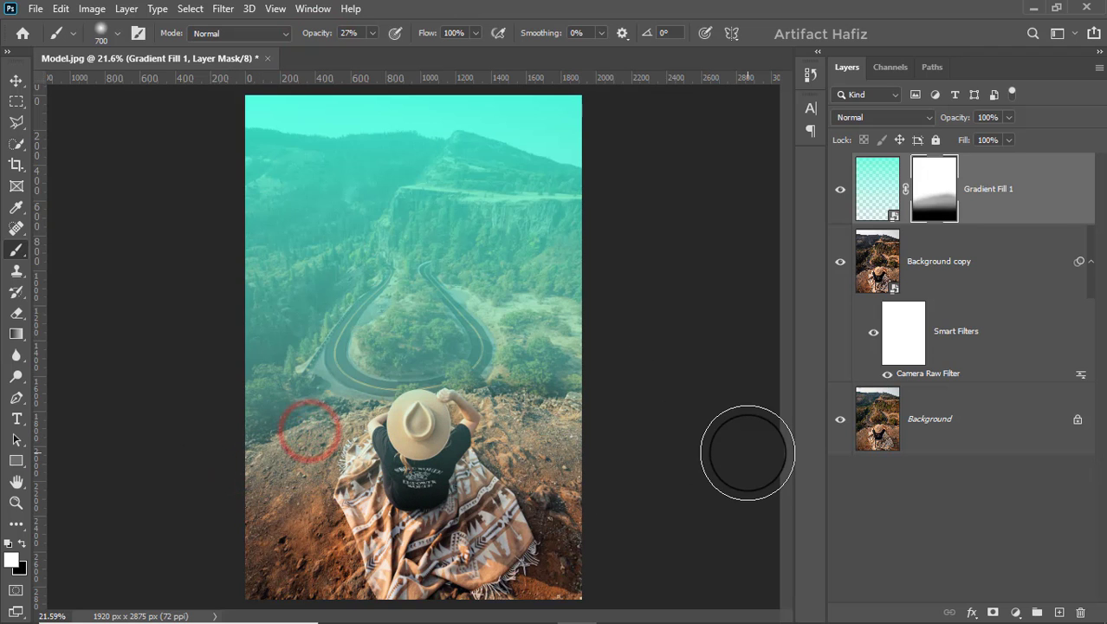
Set the Gradient Fill 1 layer's opacity to 75%
scroll(643, 371, "down", 3)
scroll(601, 380, "up", 2)
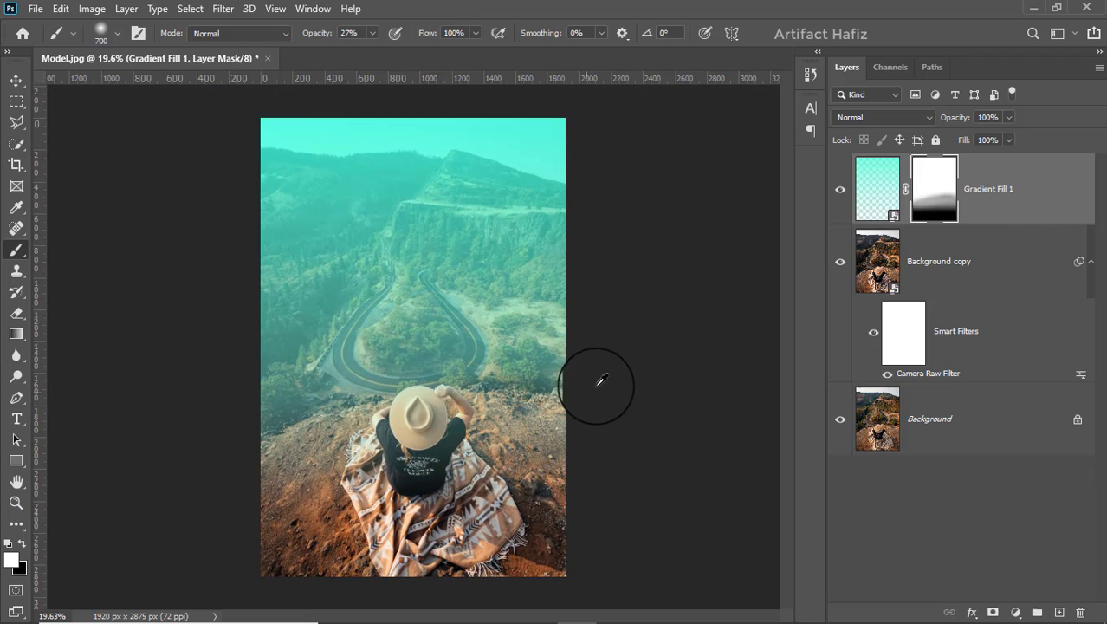
left_click(1024, 192)
left_click(1009, 116)
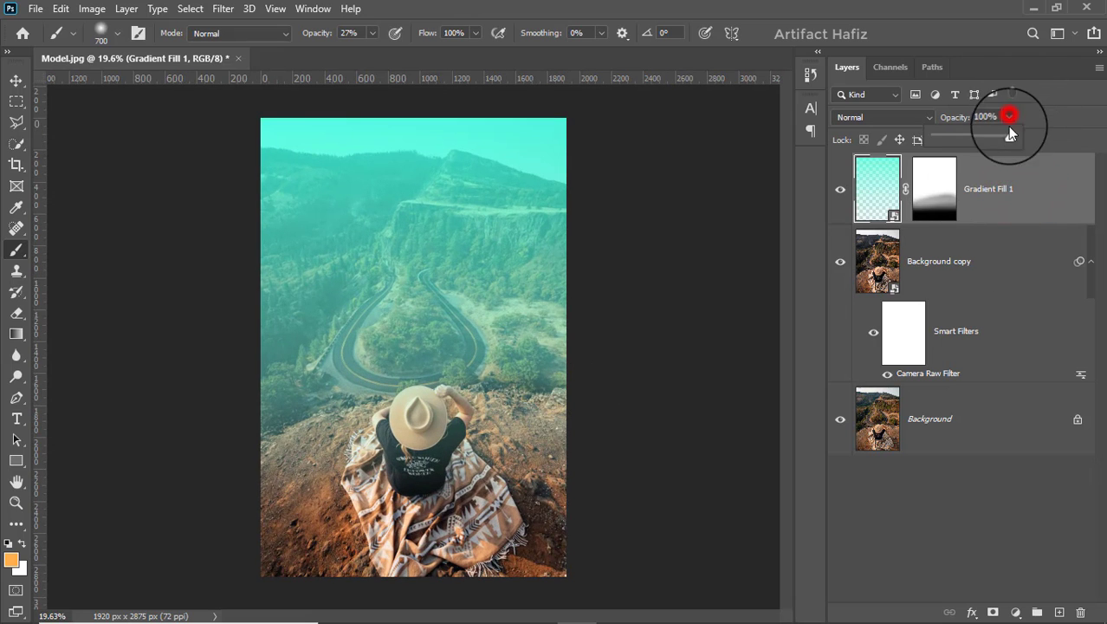
mouse_move(1010, 136)
left_mouse_down()
mouse_move(978, 147)
mouse_move(1003, 141)
mouse_move(992, 145)
left_mouse_up()
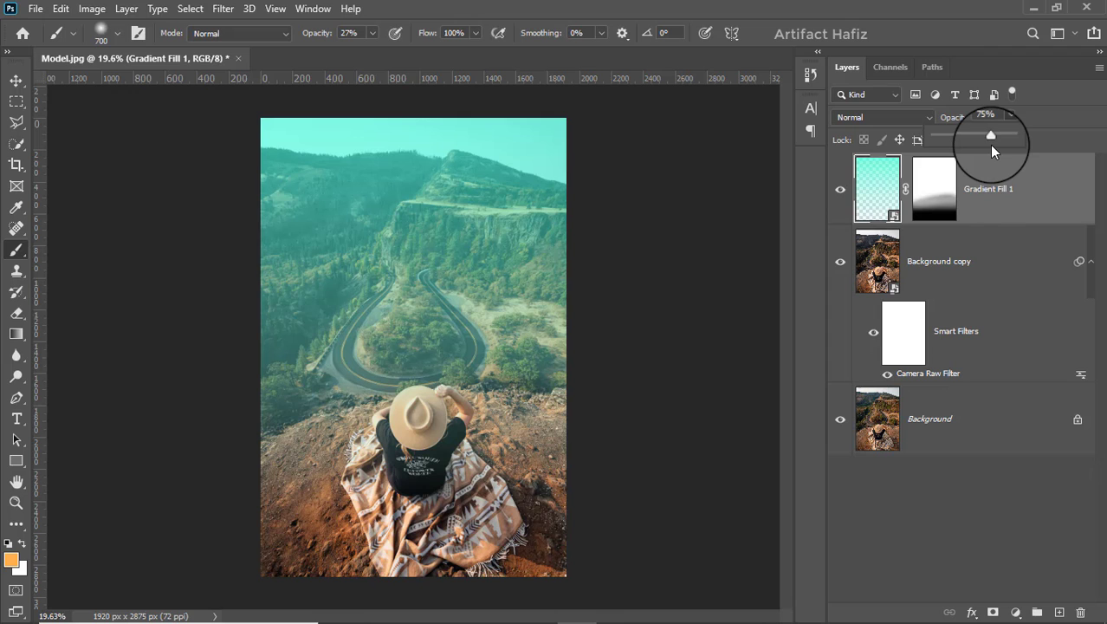
left_click(989, 191)
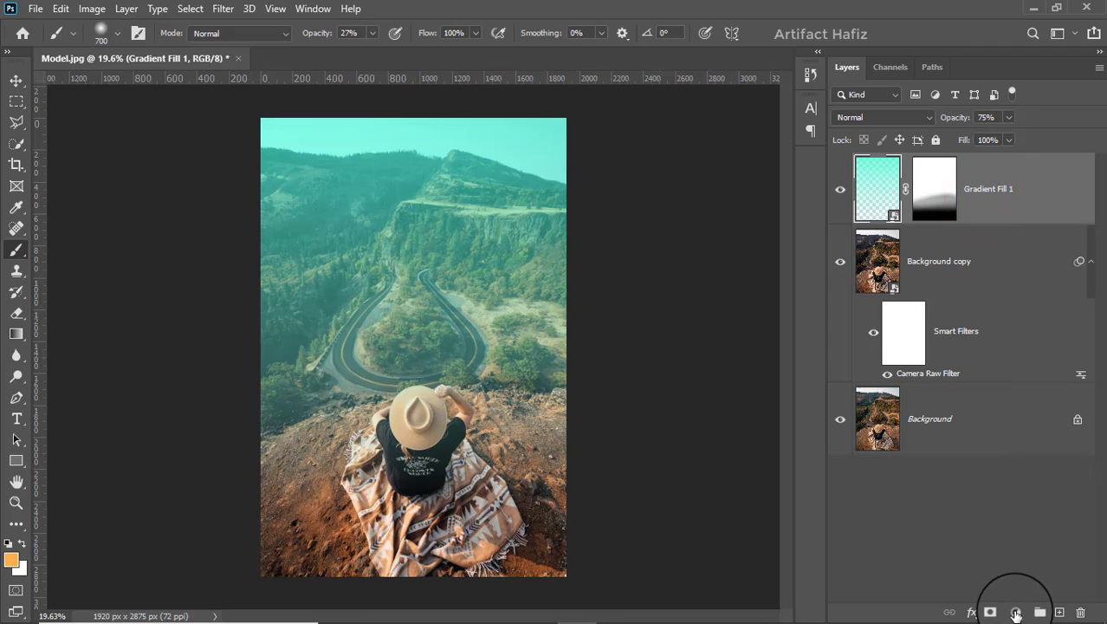
Add a Color Lookup adjustment layer above the gradient using the Fuji F125 Kodak 2395 (by Adobe) 3D LUT
left_click(1016, 613)
left_click(1014, 524)
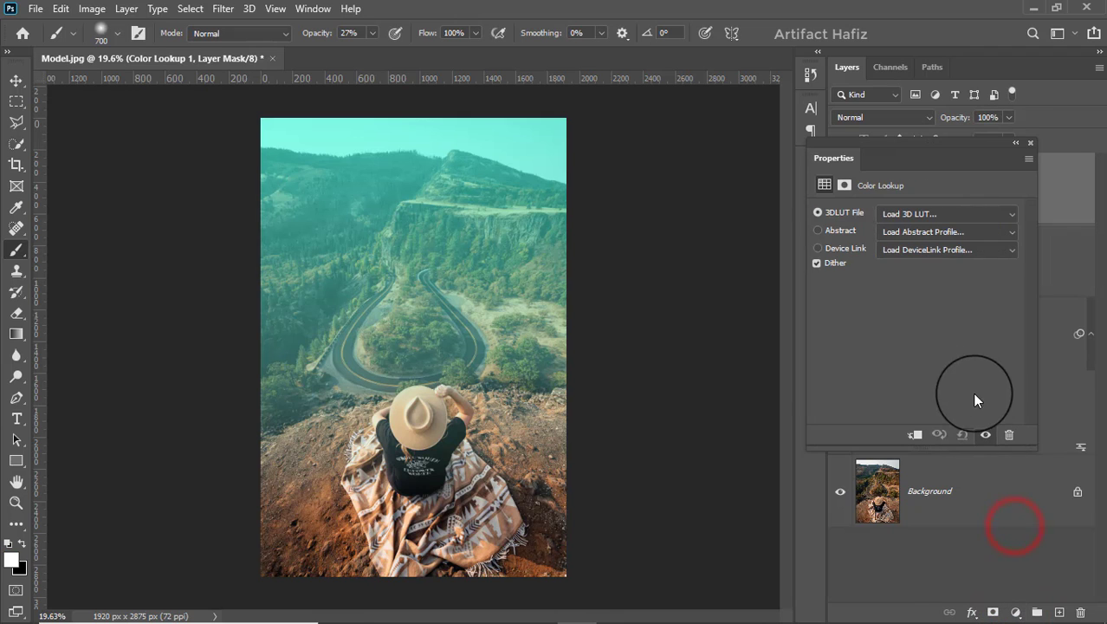
left_click(909, 216)
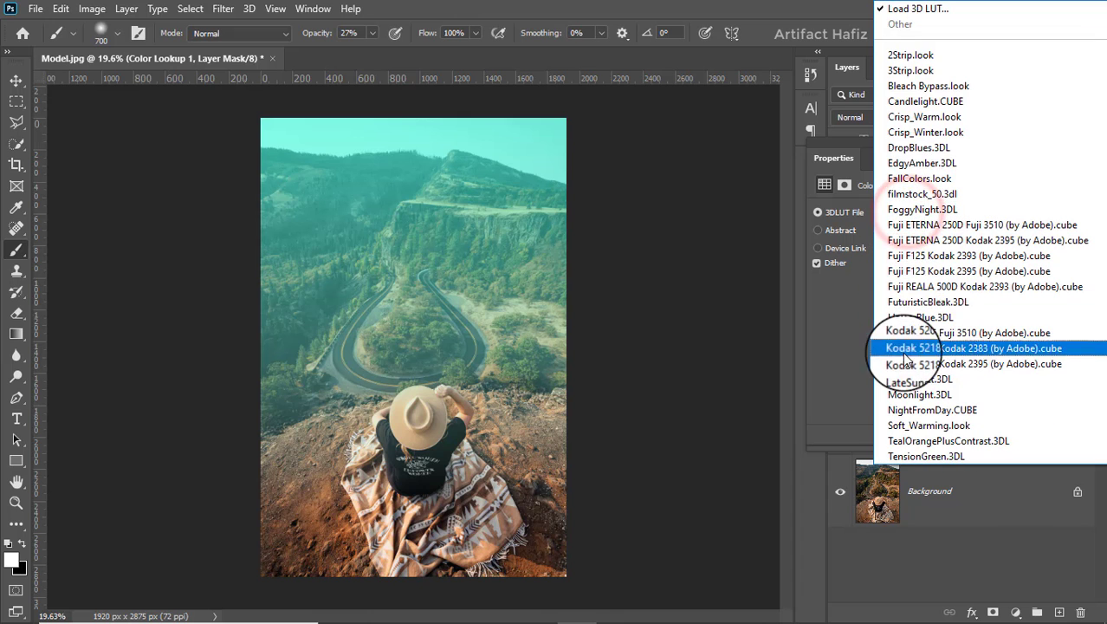
left_click(924, 272)
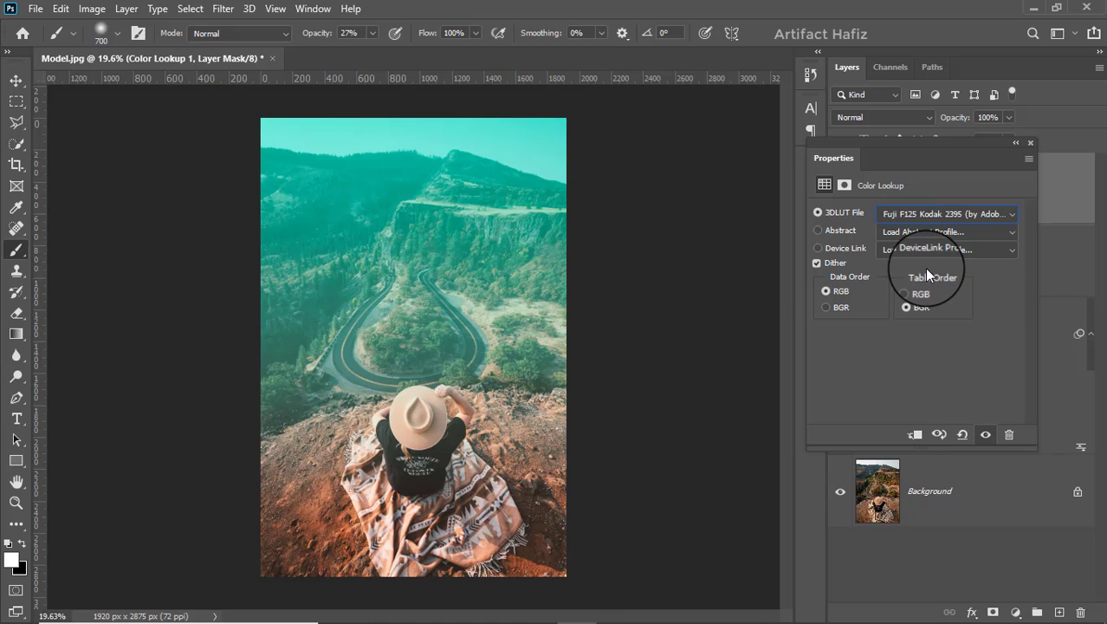
left_click(1030, 145)
Reduce the Gradient Fill 1 layer's opacity to 46%
left_click(1002, 261)
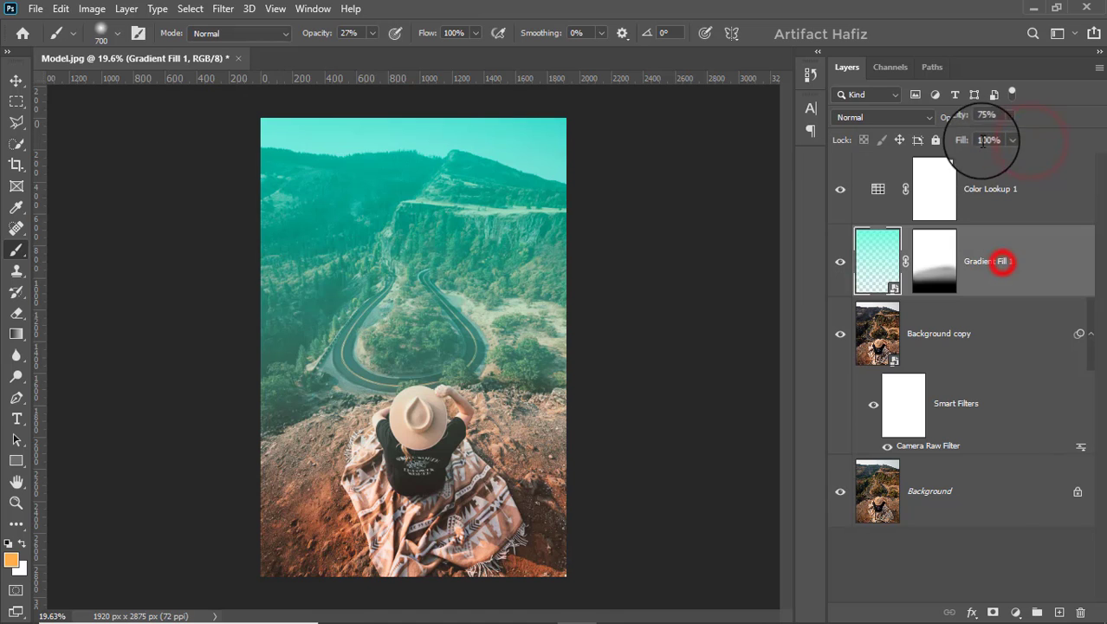
left_click_drag(1007, 137, 990, 139)
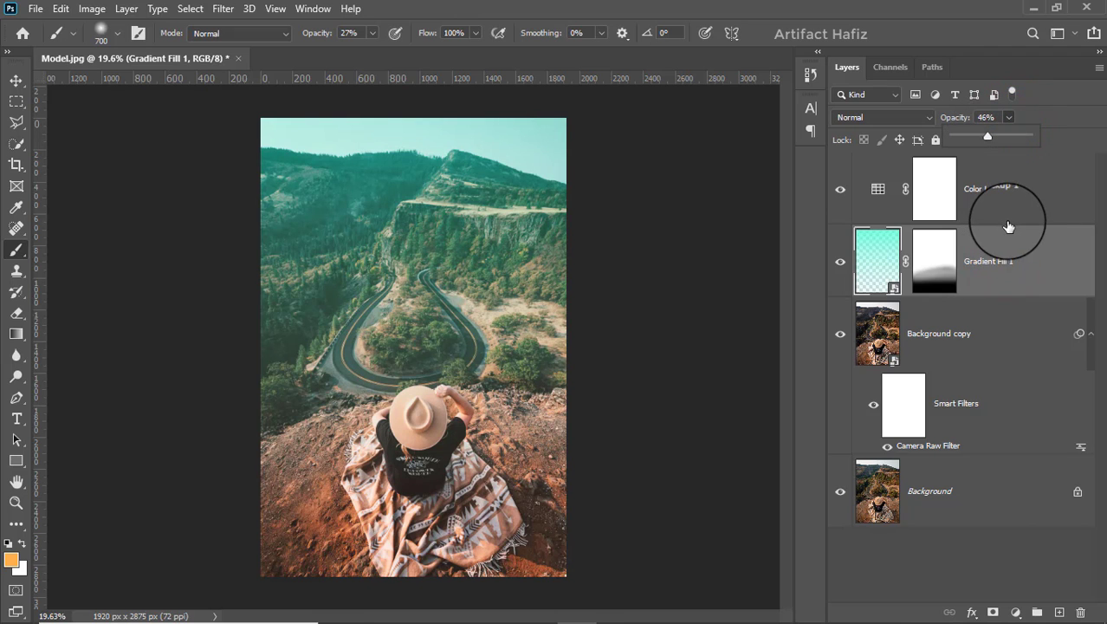
Add a second Color Lookup adjustment above Color Lookup 1 using the Fuji ETERNA 250D Kodak 2395 (by Adobe) 3D LUT
left_click(1009, 198)
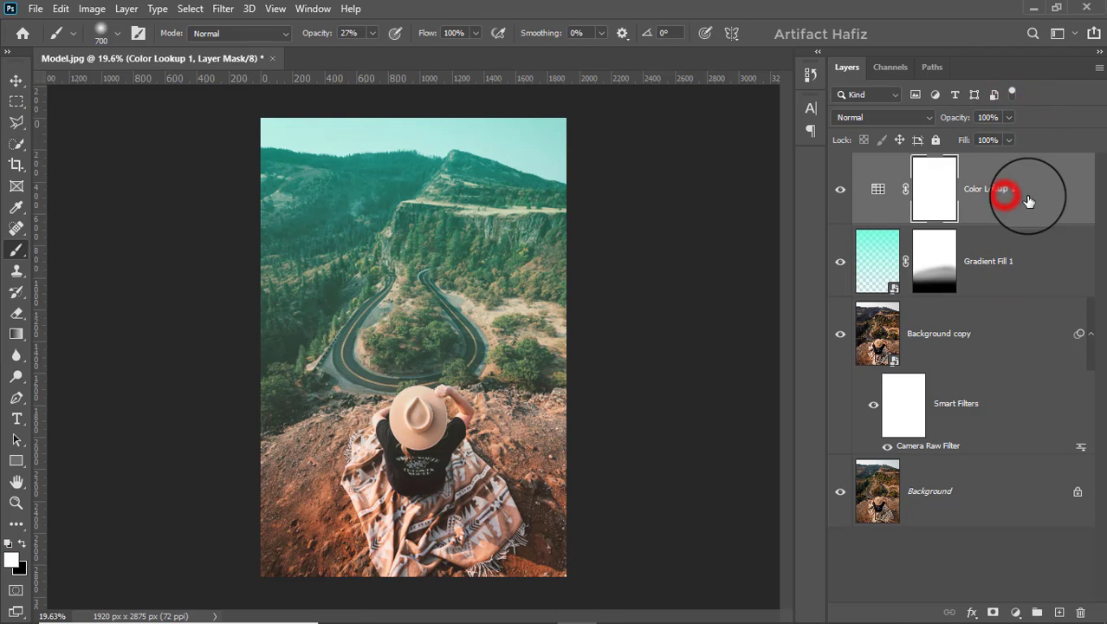
left_click(1014, 612)
left_click(1023, 516)
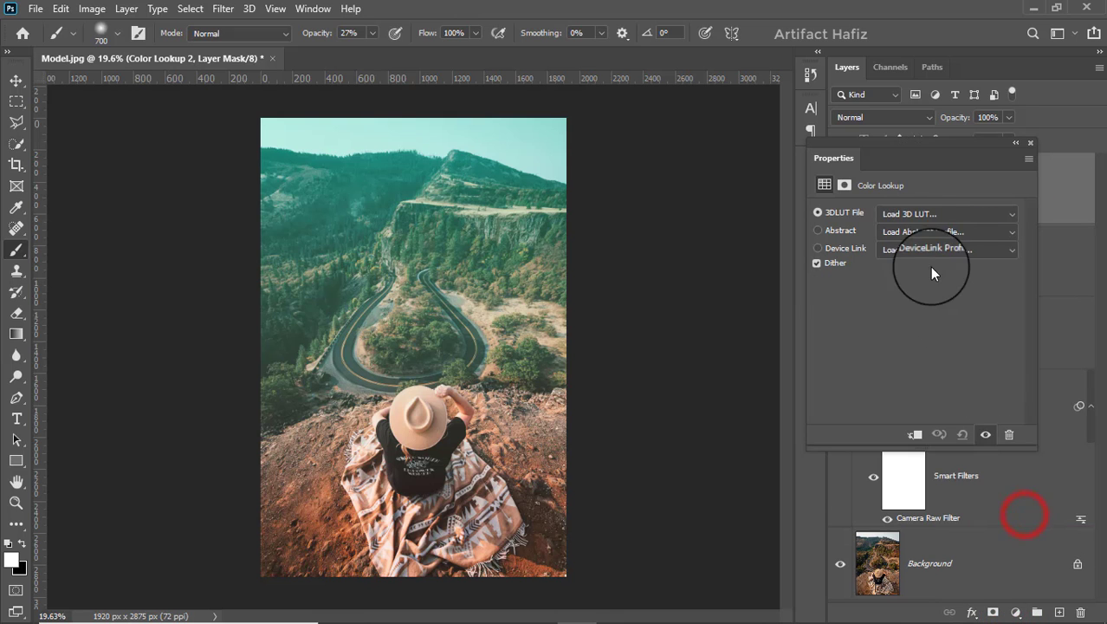
left_click(919, 213)
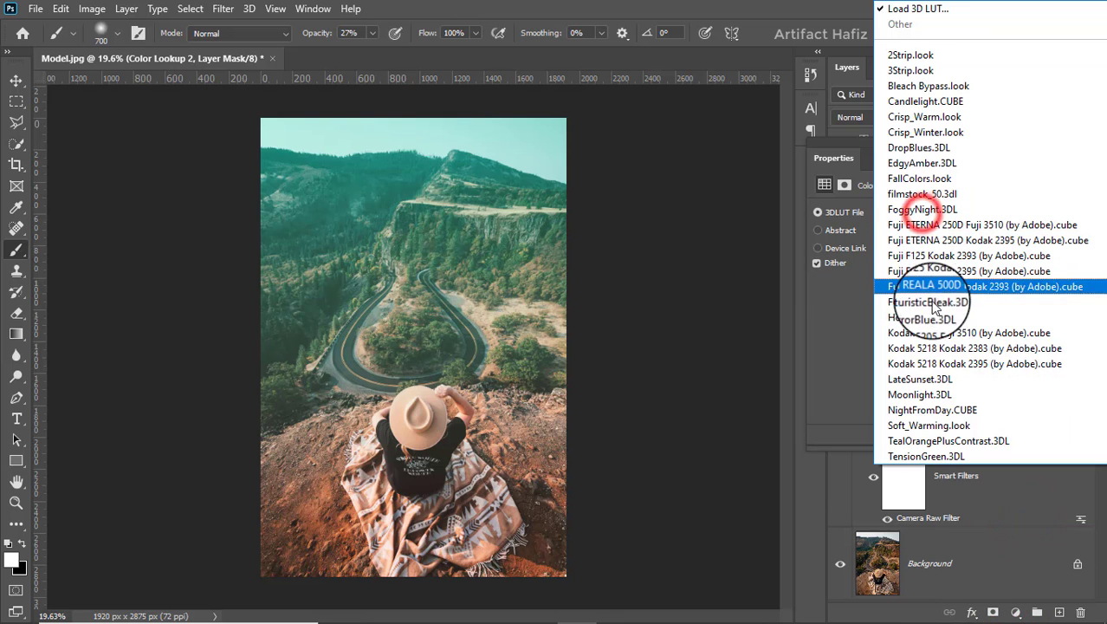
left_click(942, 243)
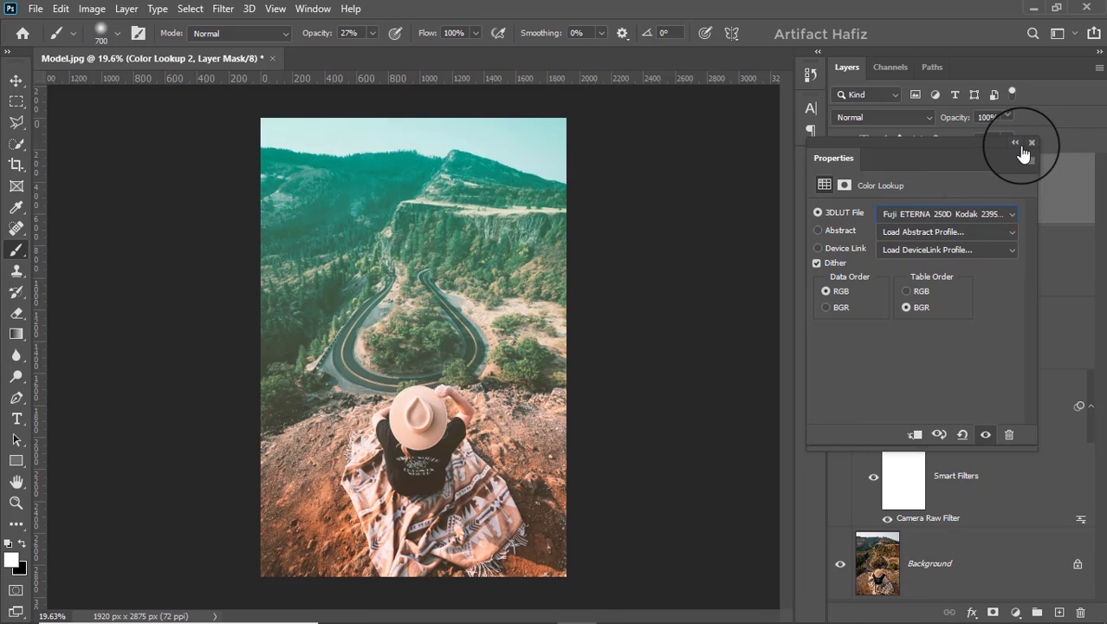
left_click(1031, 144)
Compare the photo with and without the Color Lookup 2 adjustment by hiding and showing its layer
left_click(839, 190)
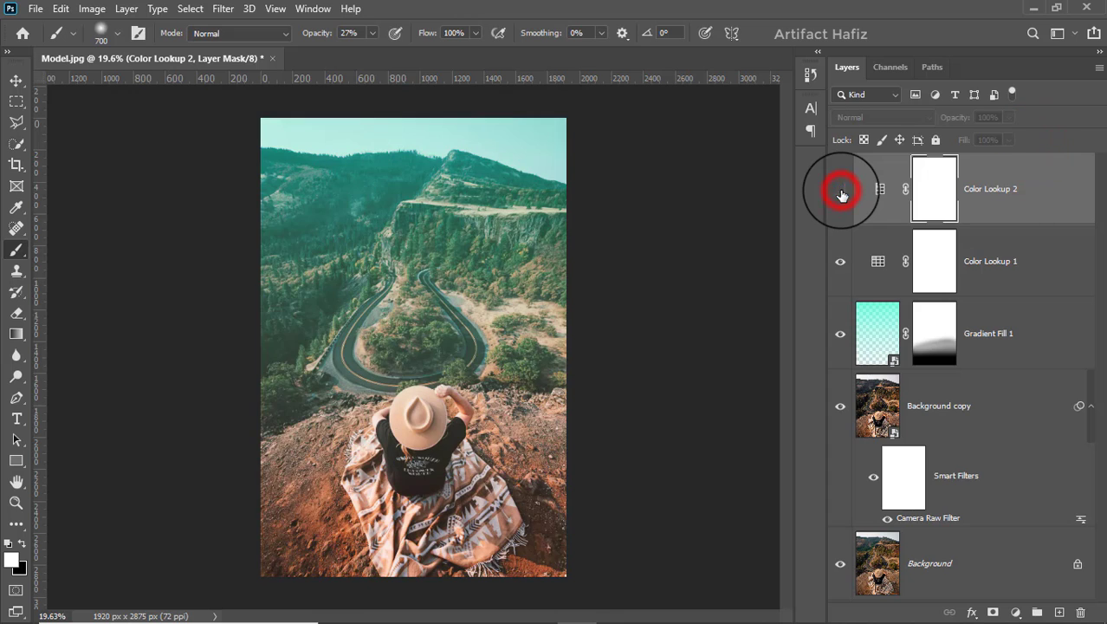
left_click(839, 190)
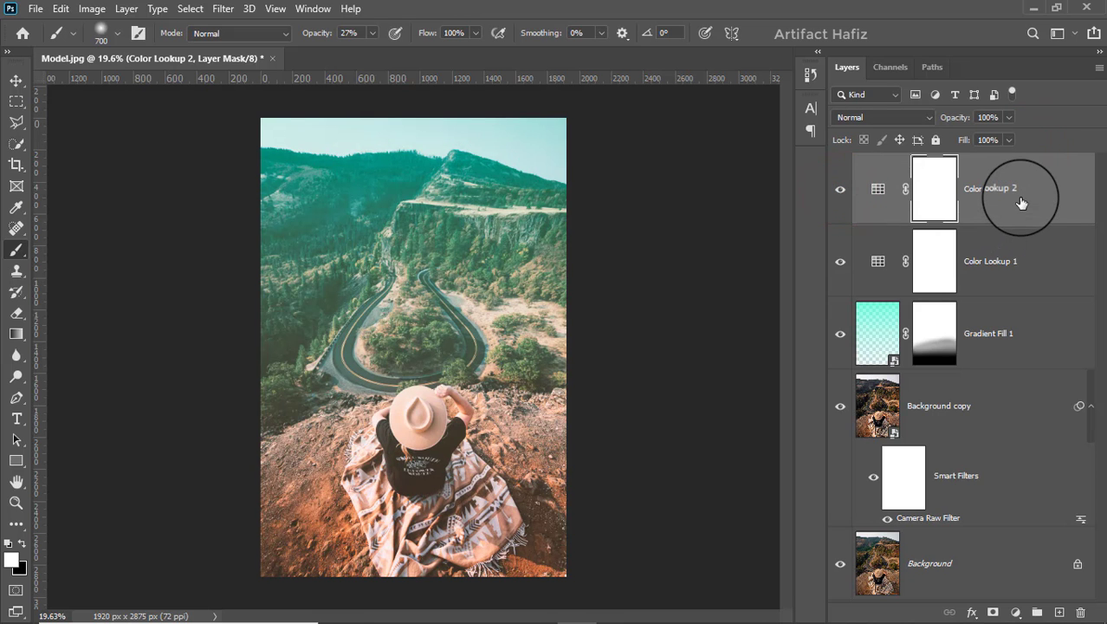
left_click(1015, 612)
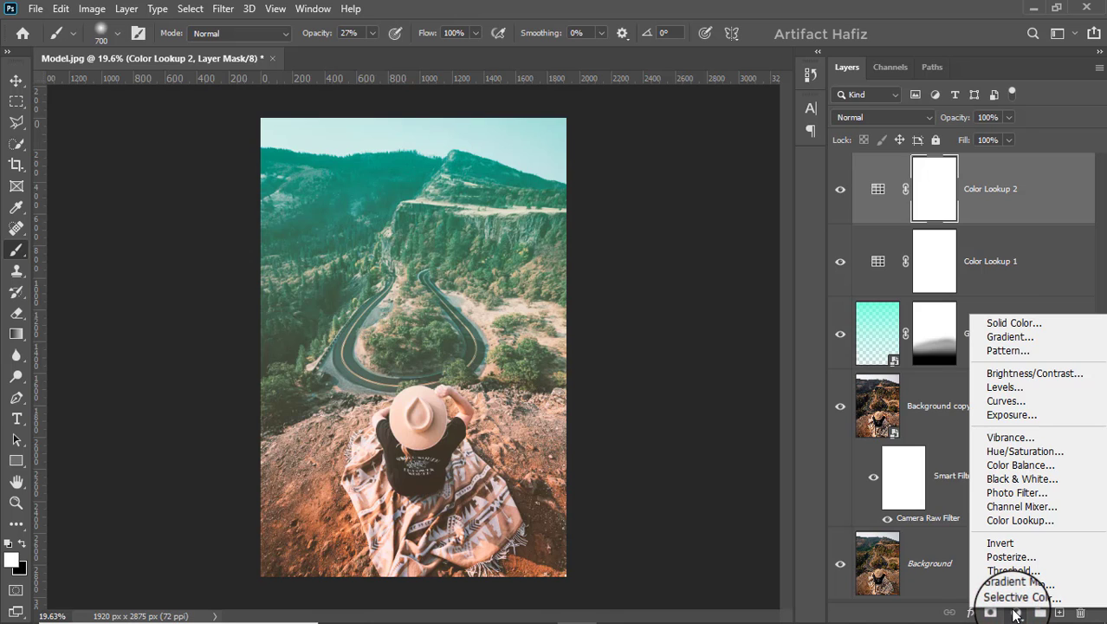
left_click(1016, 613)
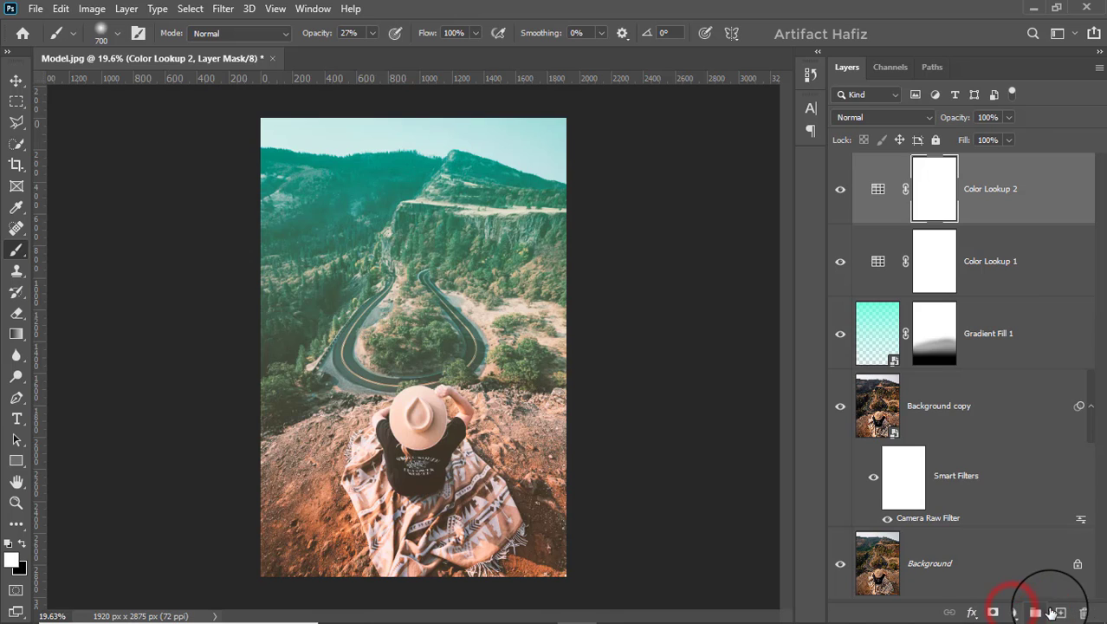
Create a new top layer and dab orange #ffb14c once over the road loop with a 900 px soft brush at 100% opacity
left_click(1059, 613)
left_click(17, 253)
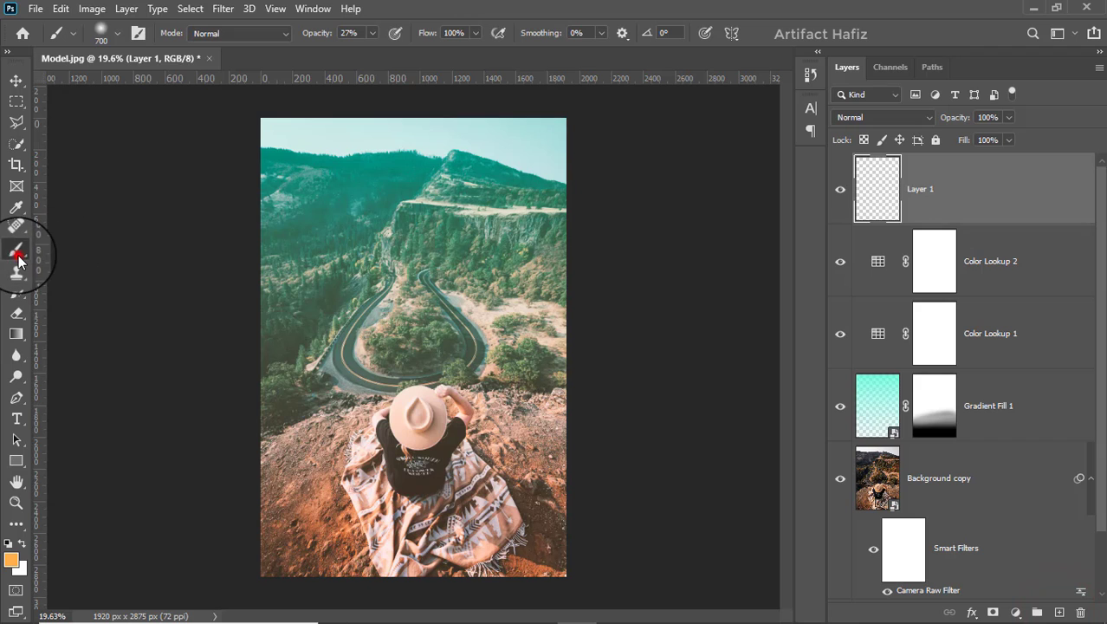
left_click(11, 561)
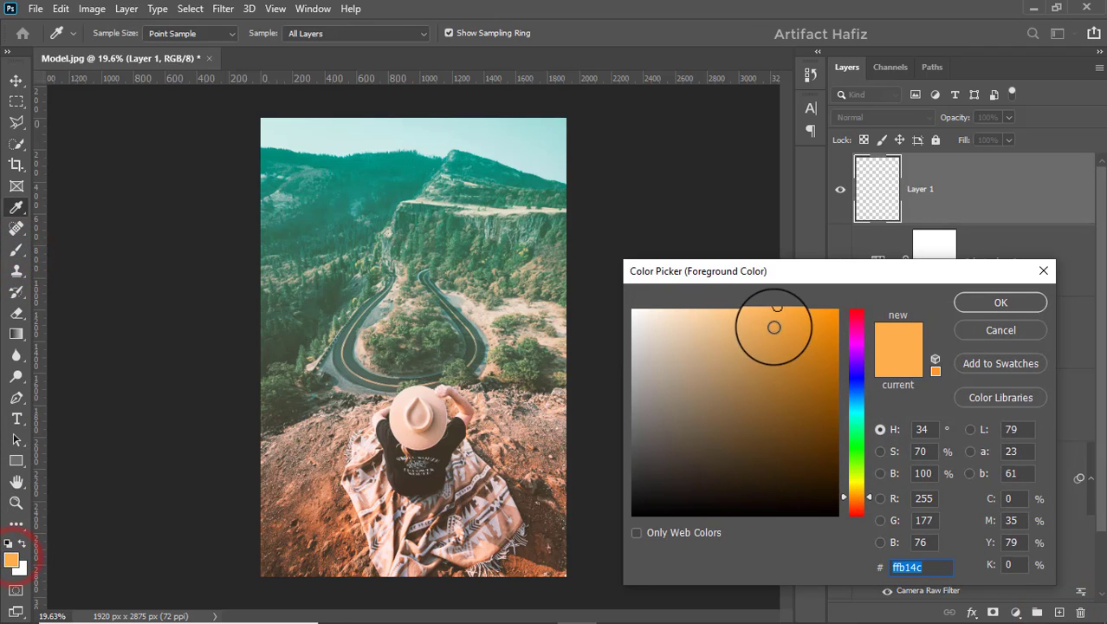
left_click(980, 303)
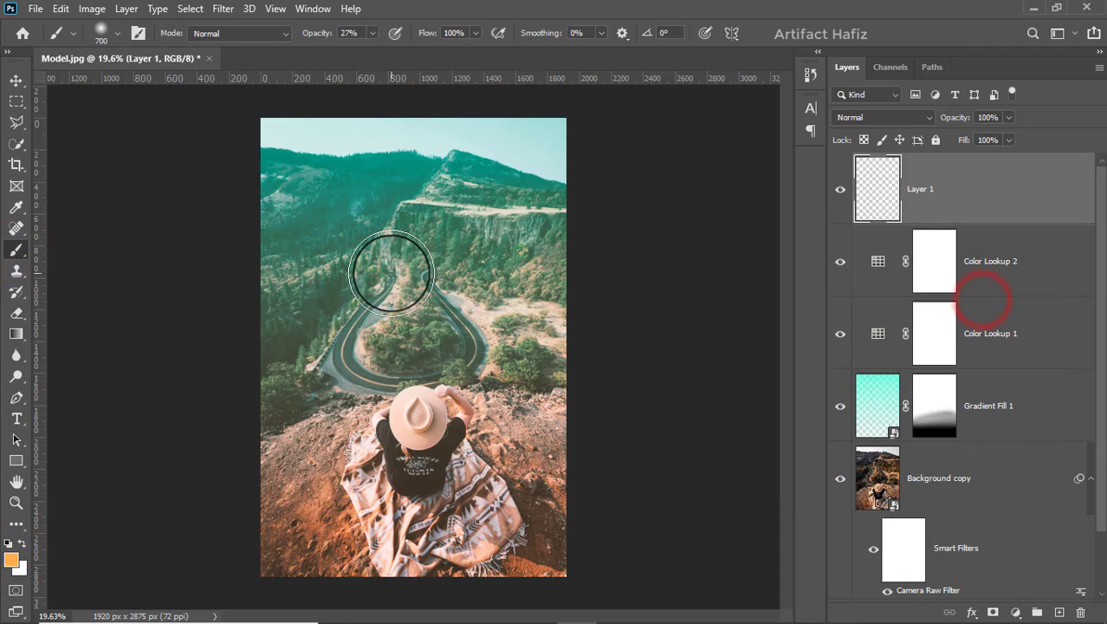
key("bracketright")
key("bracketright")
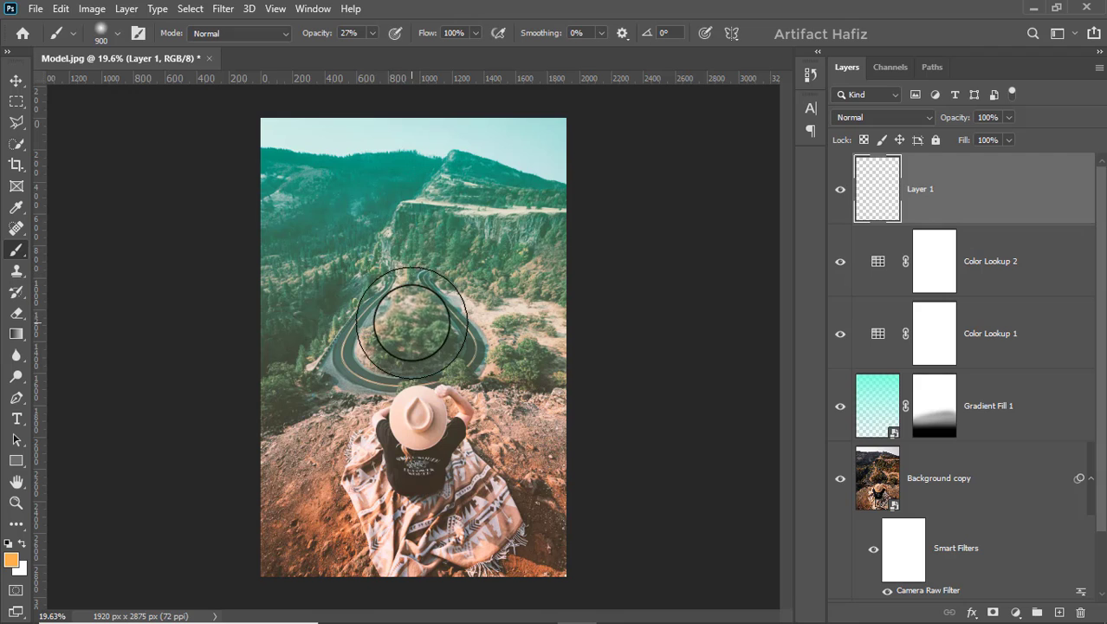
left_click(373, 33)
left_click_drag(377, 56, 433, 54)
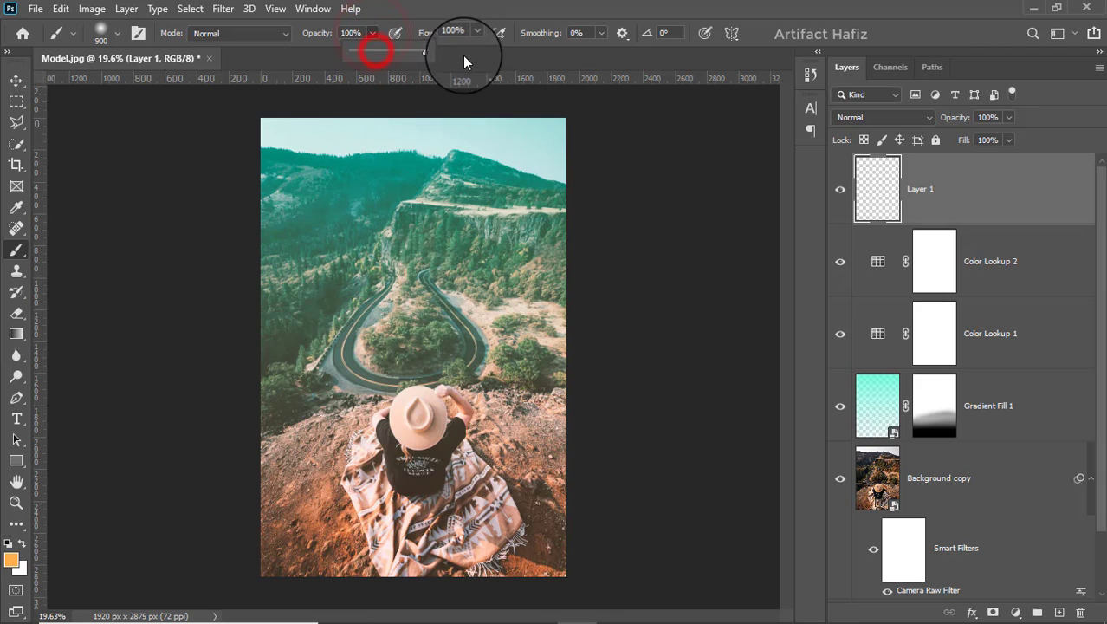
left_click(413, 323)
Show the orange glow's transform controls with the Move tool and set Layer 1's blend mode to Screen
key("ctrl+t")
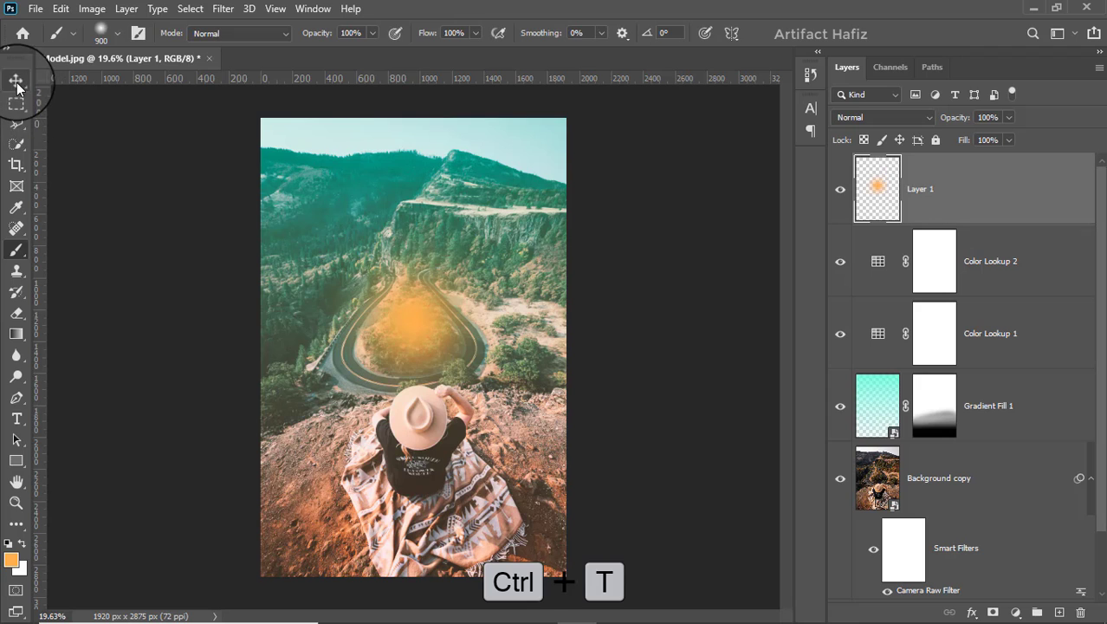
left_click(15, 80)
left_click(853, 118)
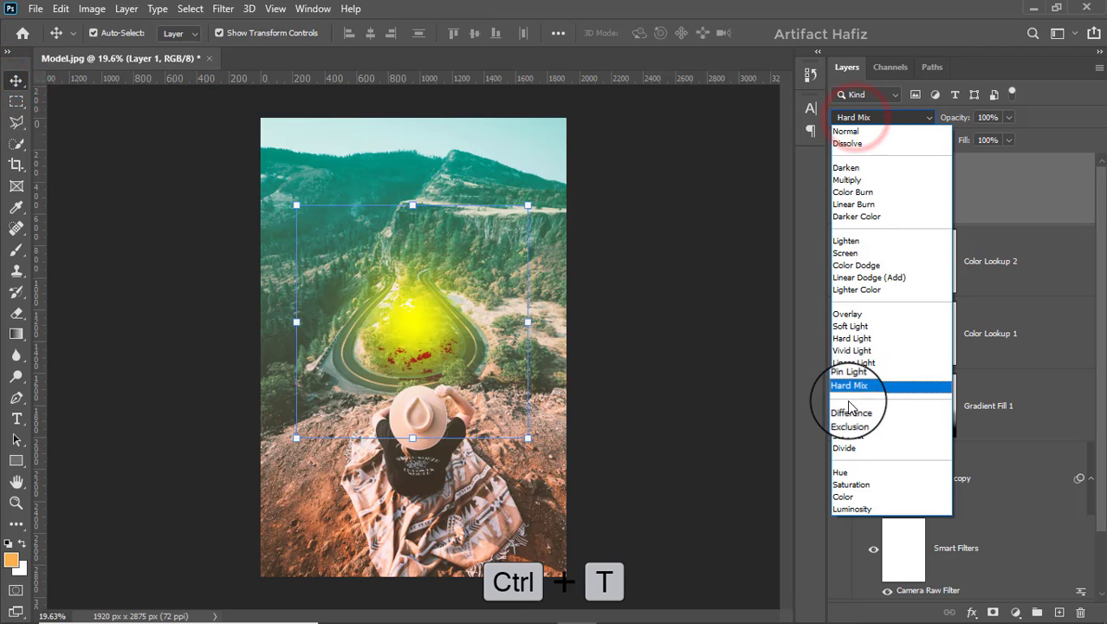
left_click(845, 253)
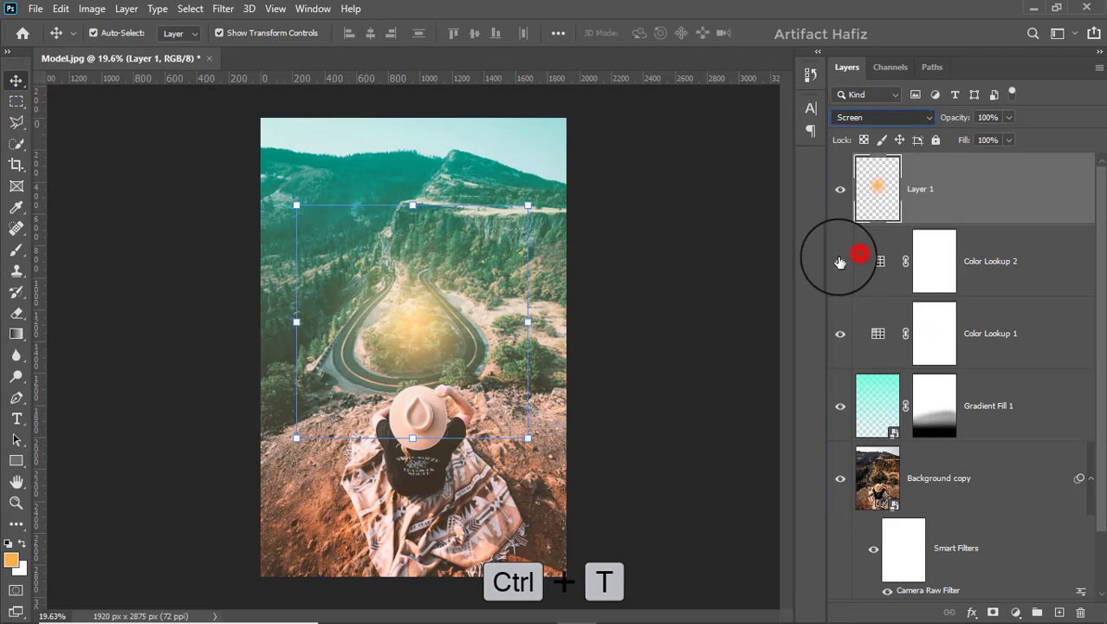
Enlarge the orange glow on Layer 1 to about 192% and place it over the photo's top-left corner, applying the transform
left_click_drag(384, 342, 445, 149)
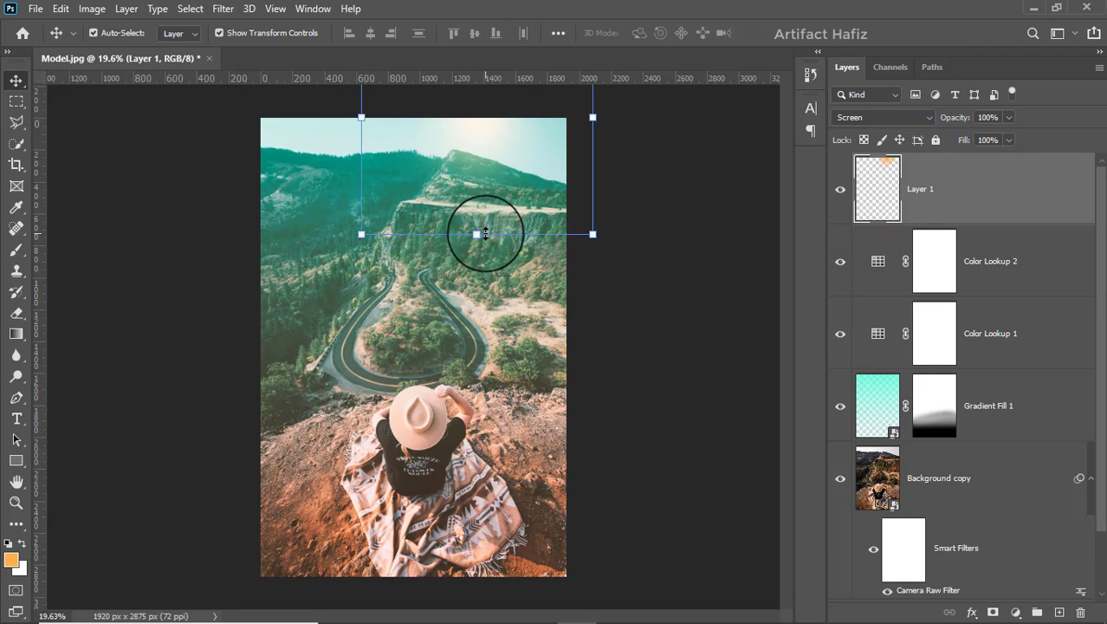
left_click_drag(484, 234, 425, 464)
left_click_drag(447, 299, 464, 193)
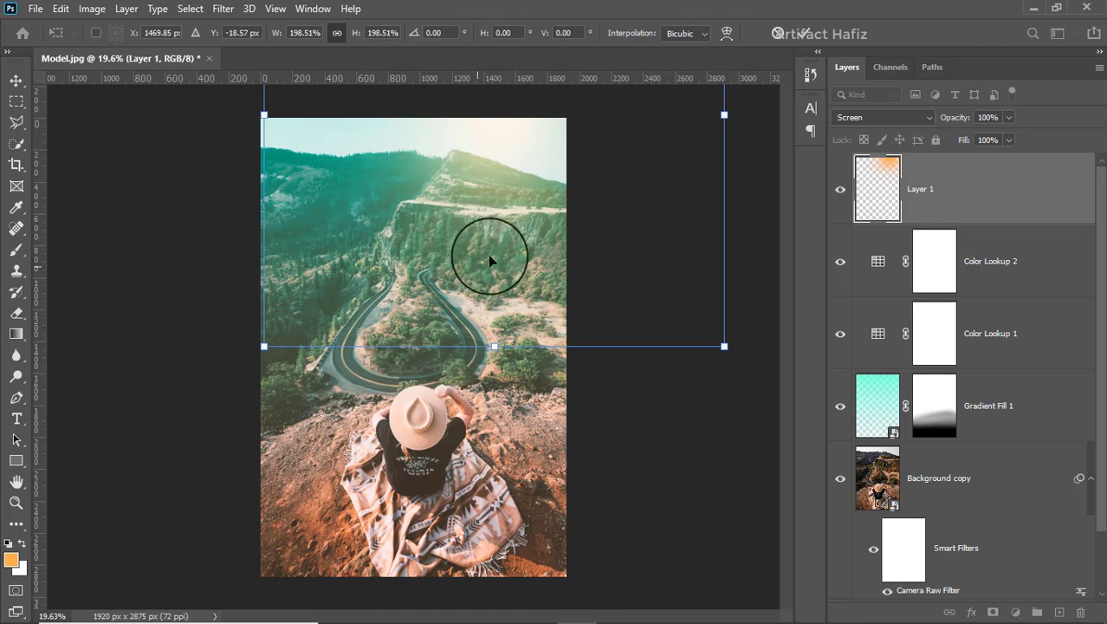
left_click_drag(507, 145, 301, 162)
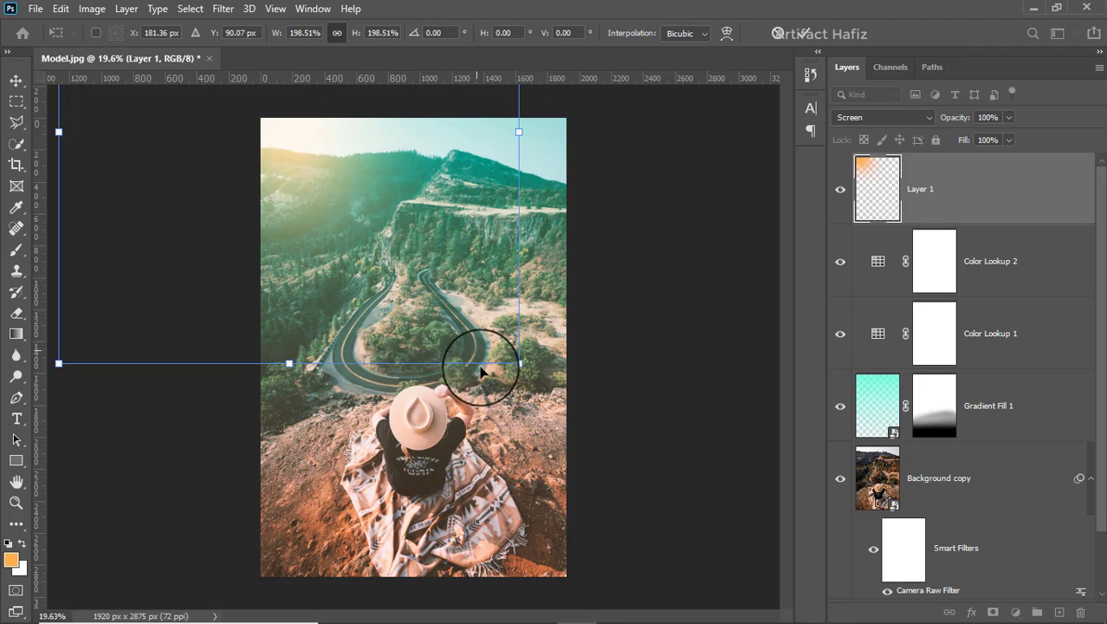
left_click_drag(519, 363, 624, 464)
left_click_drag(430, 351, 390, 328)
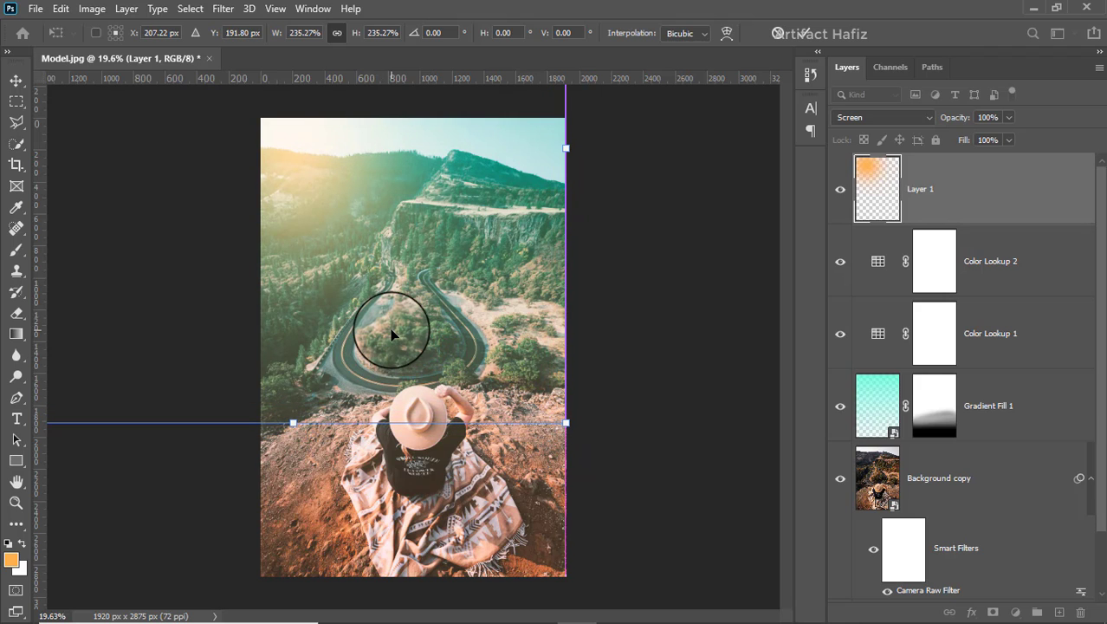
left_click_drag(566, 153, 441, 149)
left_click_drag(279, 185, 320, 184)
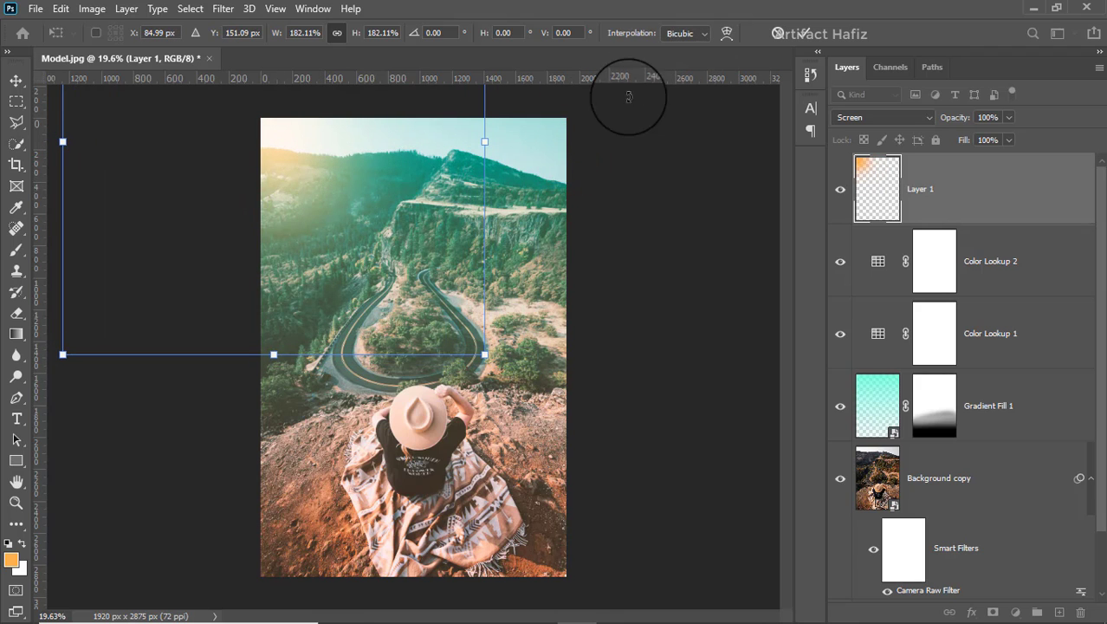
left_click_drag(485, 354, 507, 377)
left_click_drag(301, 208, 301, 186)
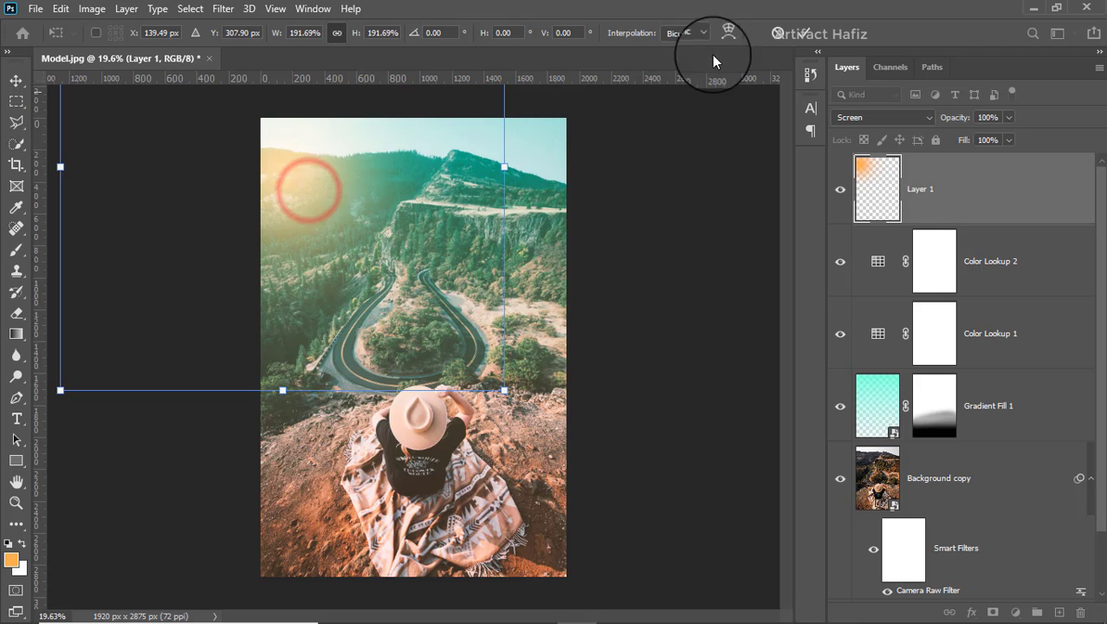
left_click(804, 33)
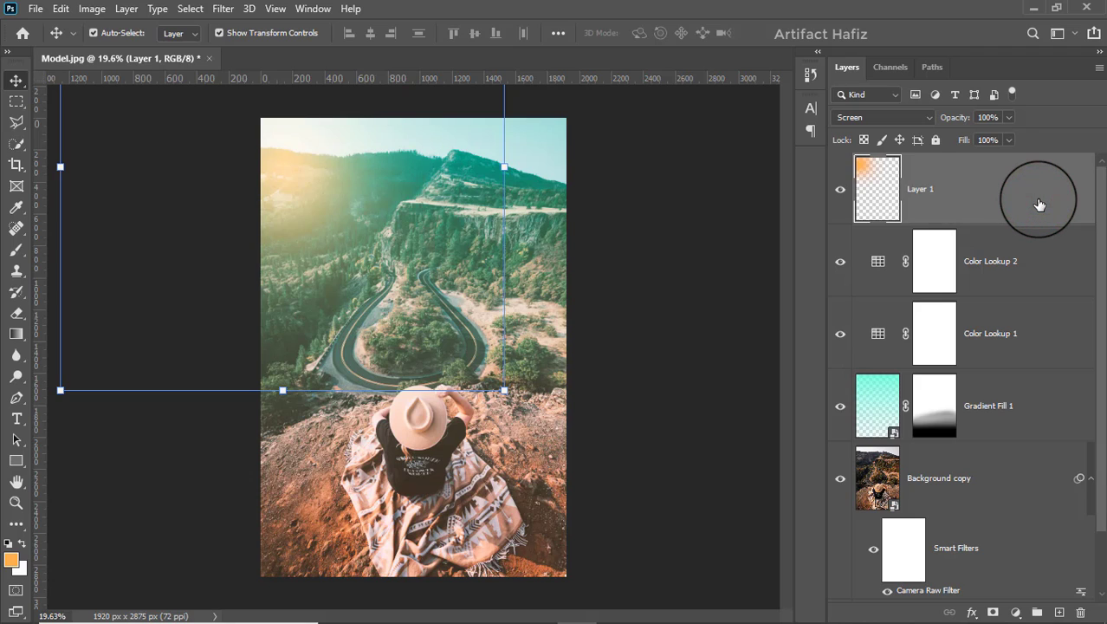
Stamp all visible layers into a new top layer and convert it for smart filters
key("ctrl+alt+shift+e")
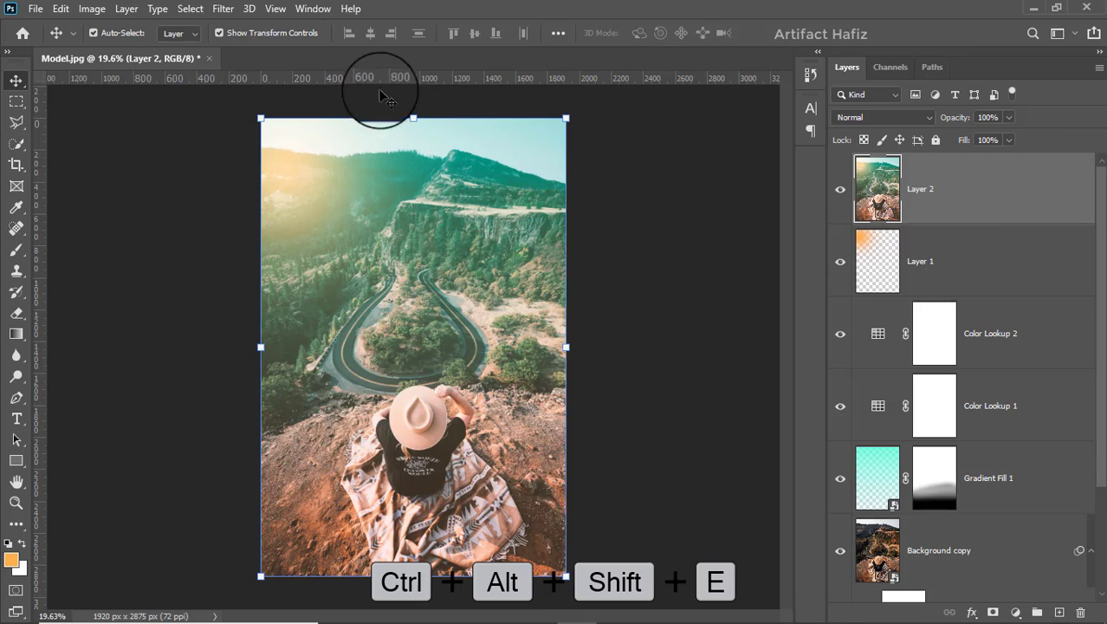
left_click(223, 8)
left_click(227, 49)
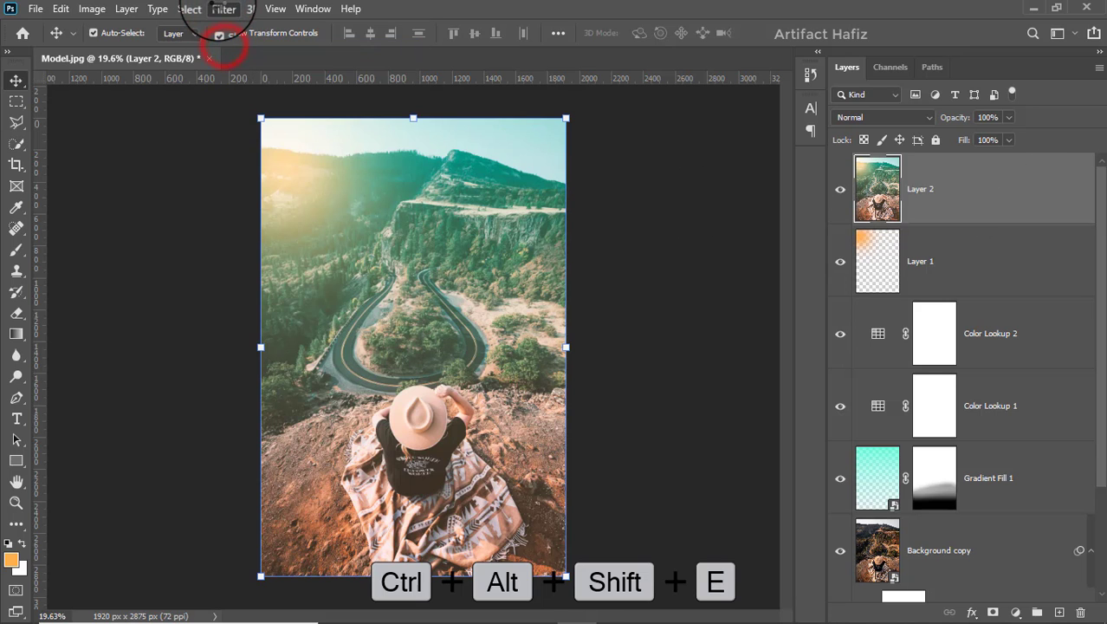
Start a Camera Raw filter on Layer 2 with Exposure -0.50, Highlights -37 and Whites +7
left_click(217, 8)
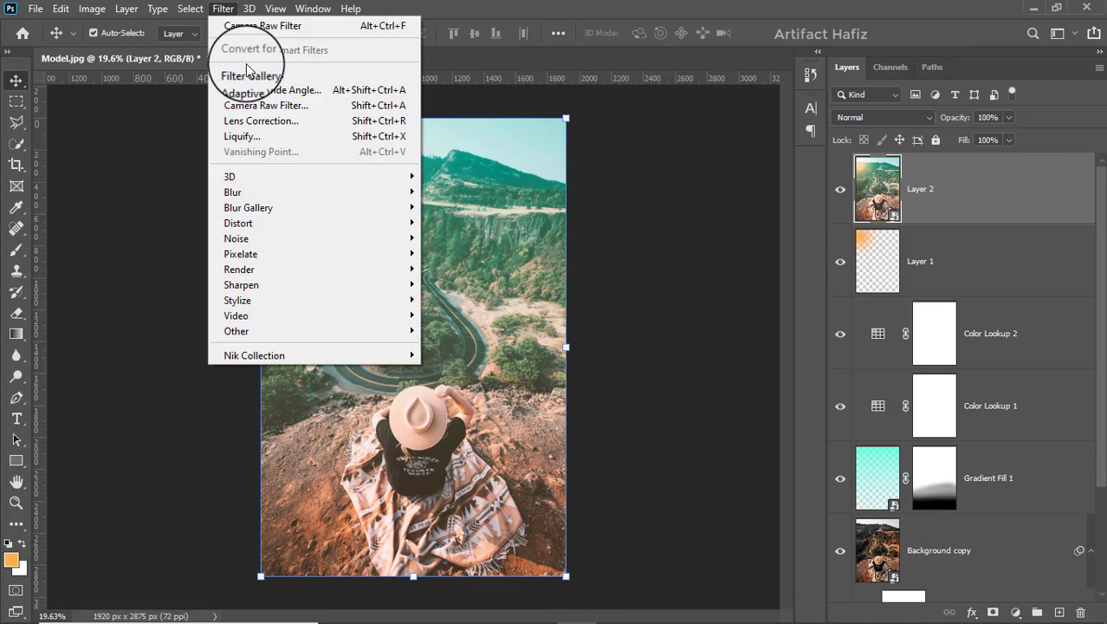
left_click(251, 104)
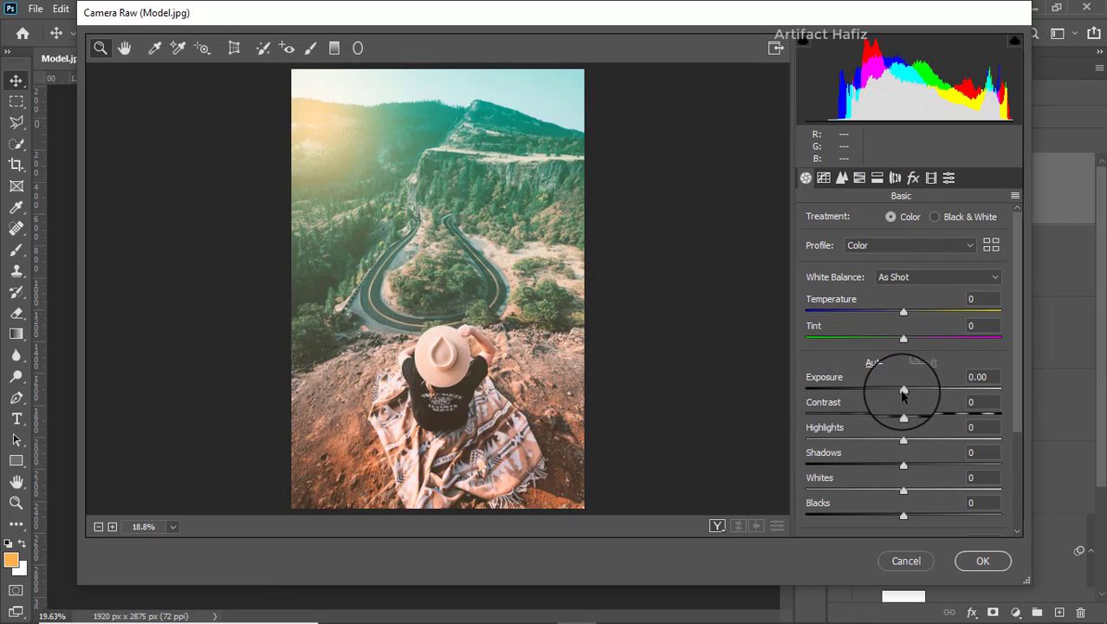
left_click_drag(901, 392, 899, 390)
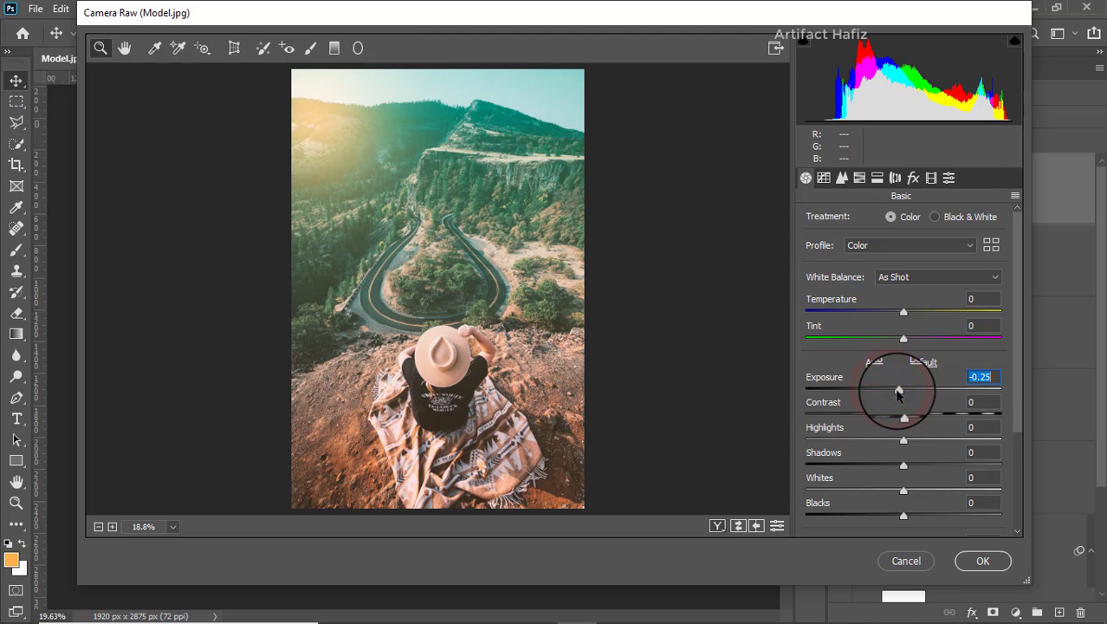
left_click_drag(904, 440, 869, 440)
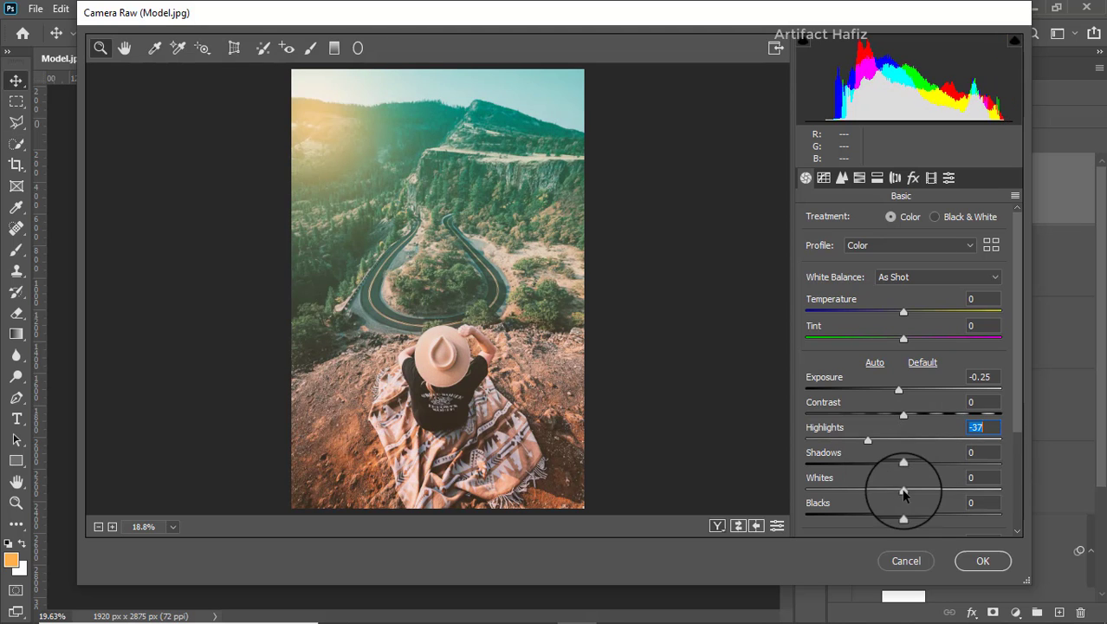
mouse_move(904, 491)
left_mouse_down()
mouse_move(979, 490)
mouse_move(909, 490)
left_mouse_up()
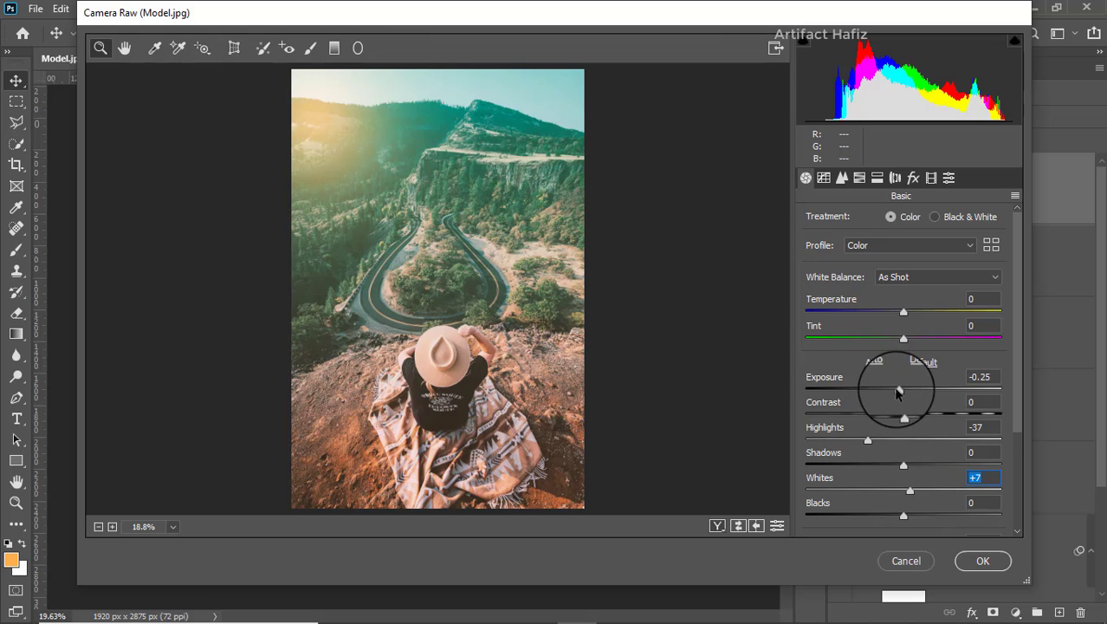
left_click_drag(898, 390, 895, 390)
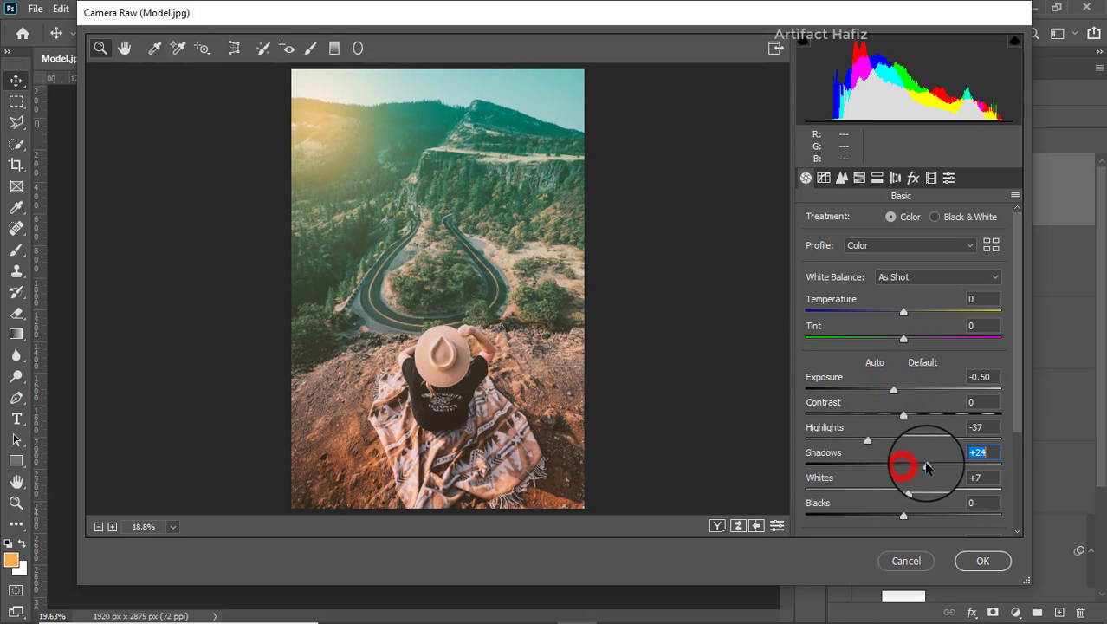
Set the Camera Raw basic adjustments Shadows to +32, Blacks to -23 and Clarity to +1
mouse_move(924, 460)
left_mouse_down()
mouse_move(823, 462)
mouse_move(934, 464)
left_mouse_up()
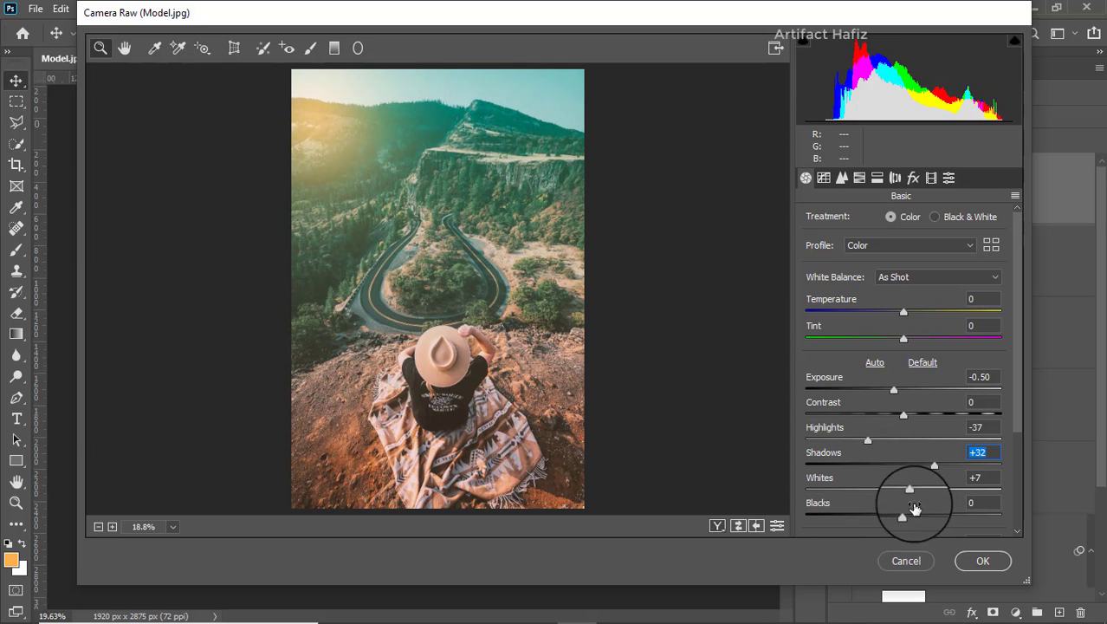
mouse_move(904, 517)
left_mouse_down()
mouse_move(865, 517)
mouse_move(882, 516)
left_mouse_up()
scroll(949, 414, "down", 5)
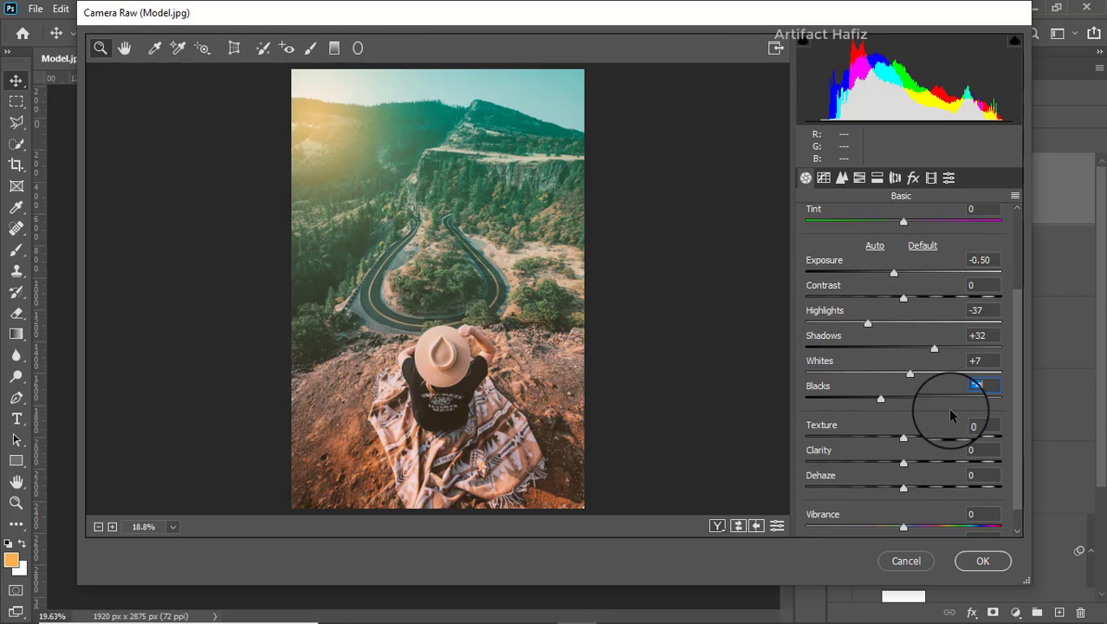
mouse_move(905, 435)
left_mouse_down()
mouse_move(920, 432)
mouse_move(836, 436)
mouse_move(906, 447)
left_mouse_up()
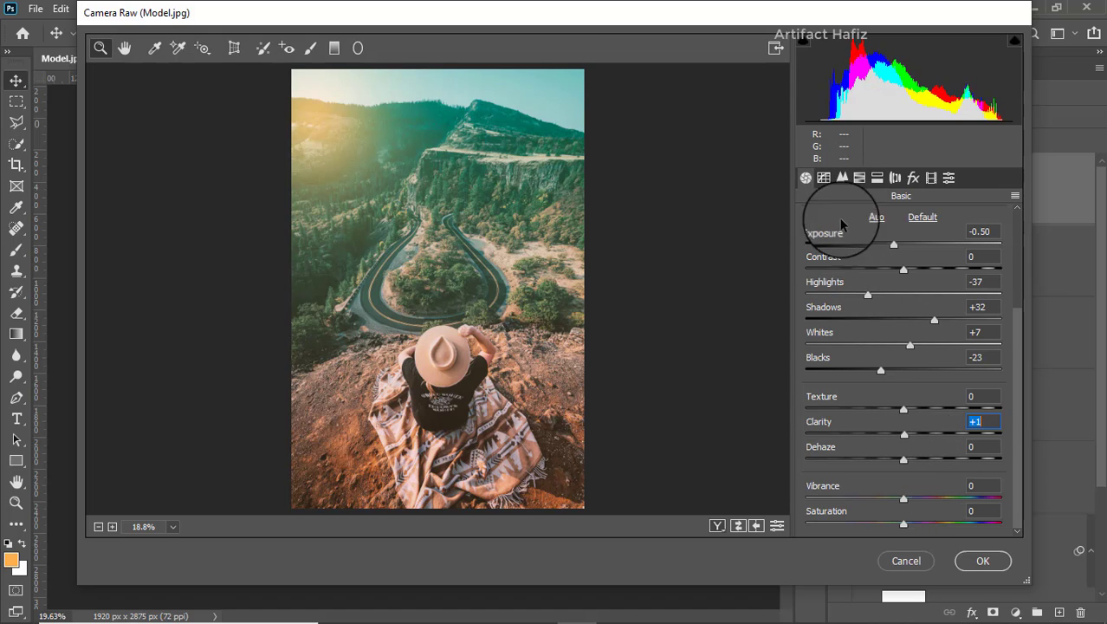
Lower the Yellows saturation and set the Oranges luminance to -12 in Camera Raw's HSL adjustments
left_click(824, 178)
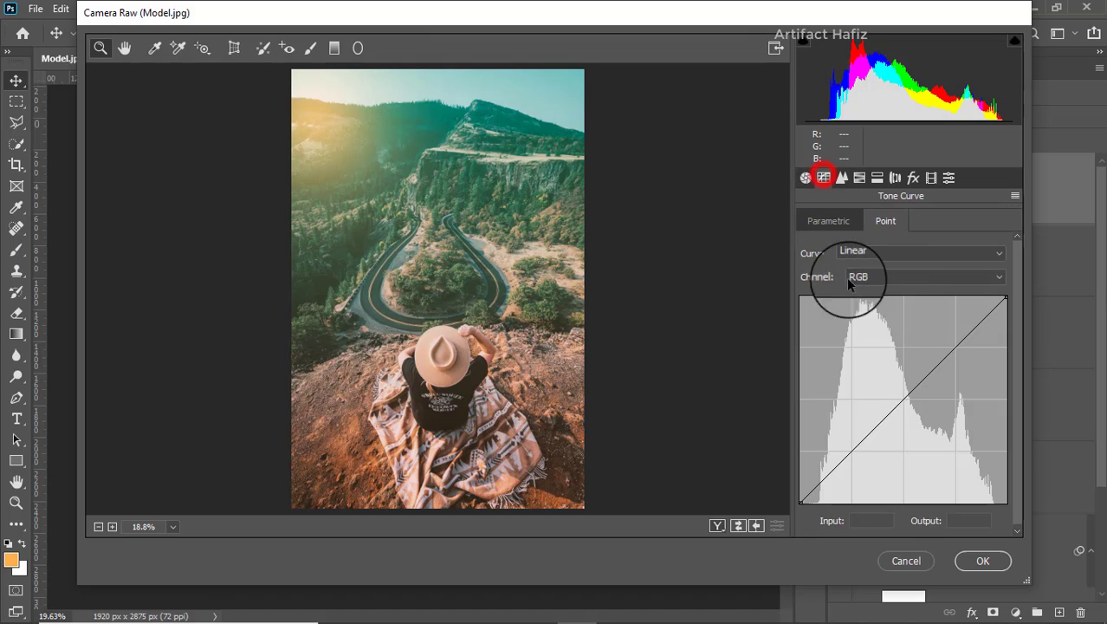
left_click(860, 177)
left_click(871, 221)
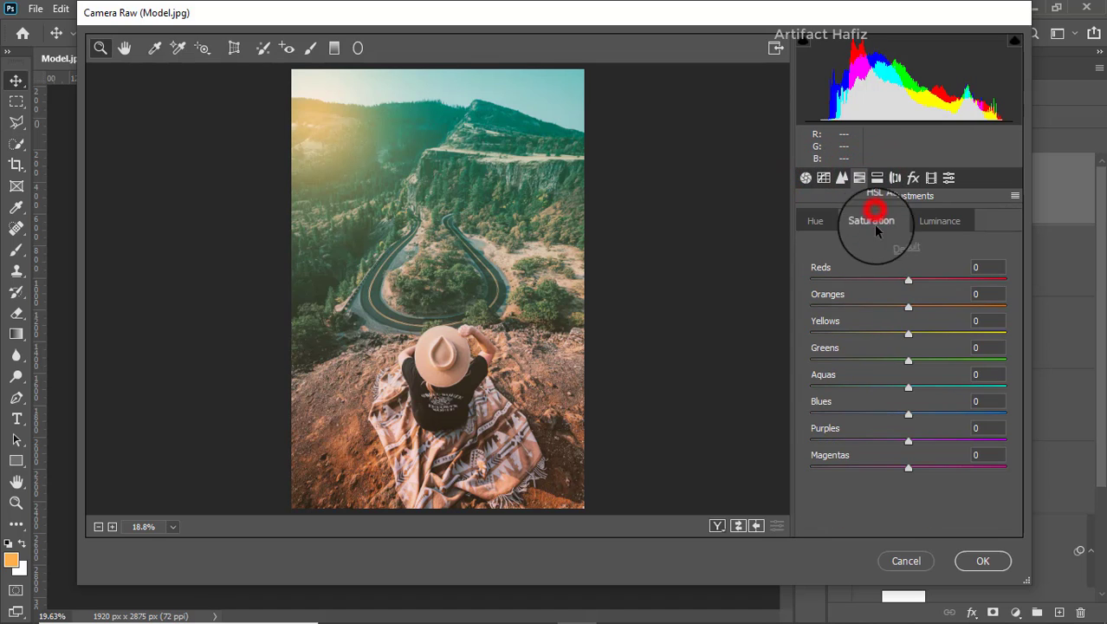
left_click_drag(909, 334, 886, 343)
mouse_move(906, 309)
left_mouse_down()
mouse_move(838, 307)
mouse_move(936, 310)
mouse_move(848, 311)
mouse_move(898, 315)
left_mouse_up()
left_click(940, 221)
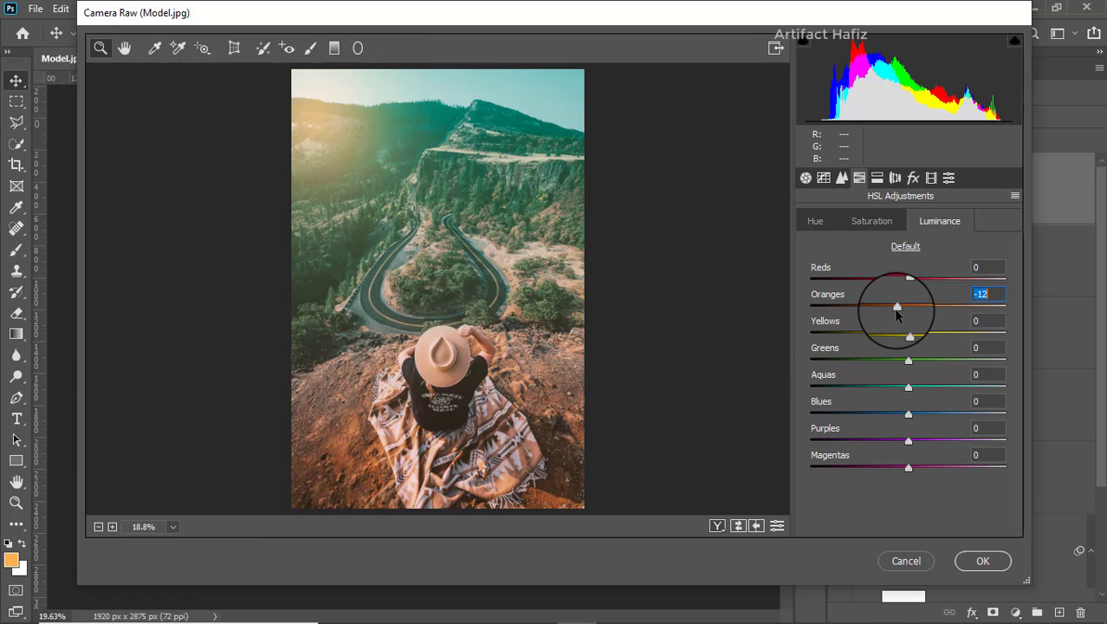
Add a post-crop vignette with Amount -13, Midpoint 36, Roundness +100 and Feather 100
left_click(912, 179)
mouse_move(907, 387)
left_mouse_down()
mouse_move(878, 391)
mouse_move(898, 389)
left_mouse_up()
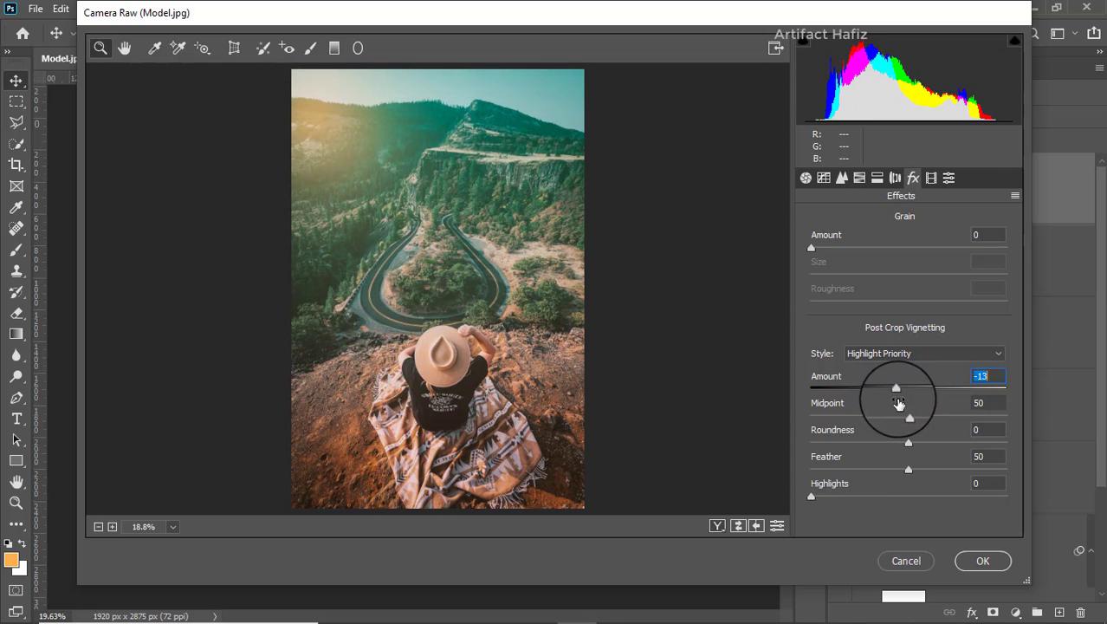
left_click_drag(908, 443, 1024, 436)
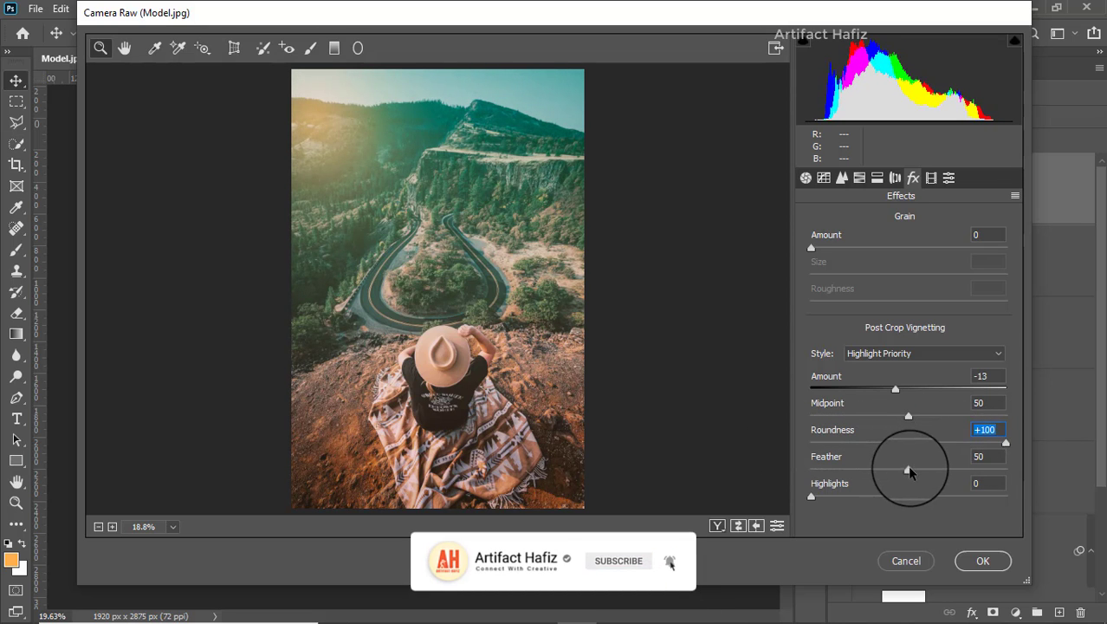
left_click_drag(909, 470, 1044, 464)
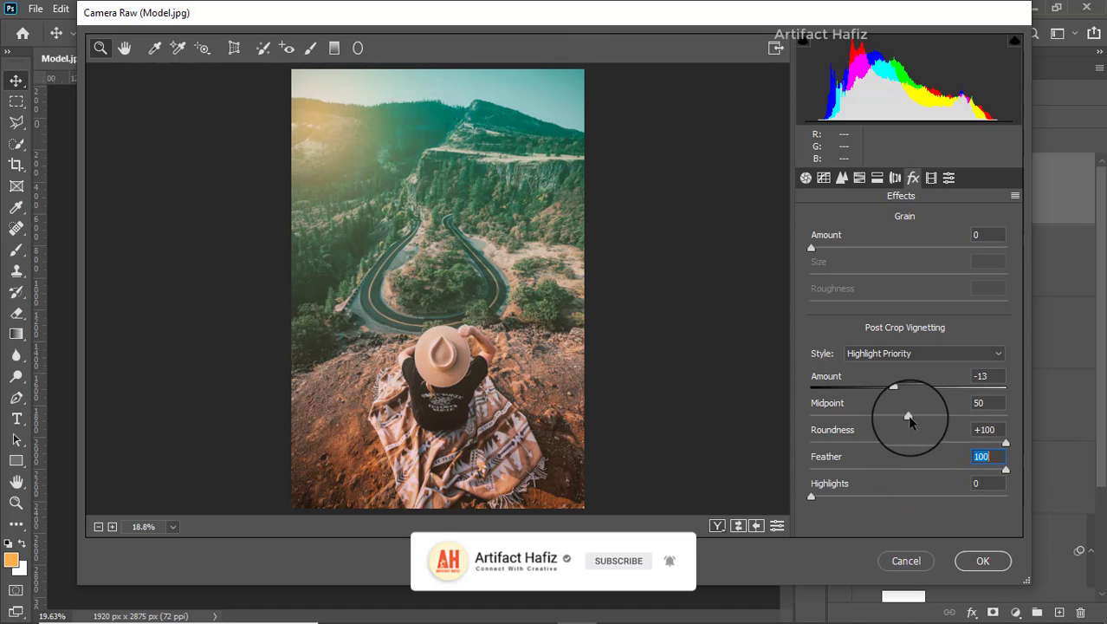
left_click_drag(908, 416, 881, 415)
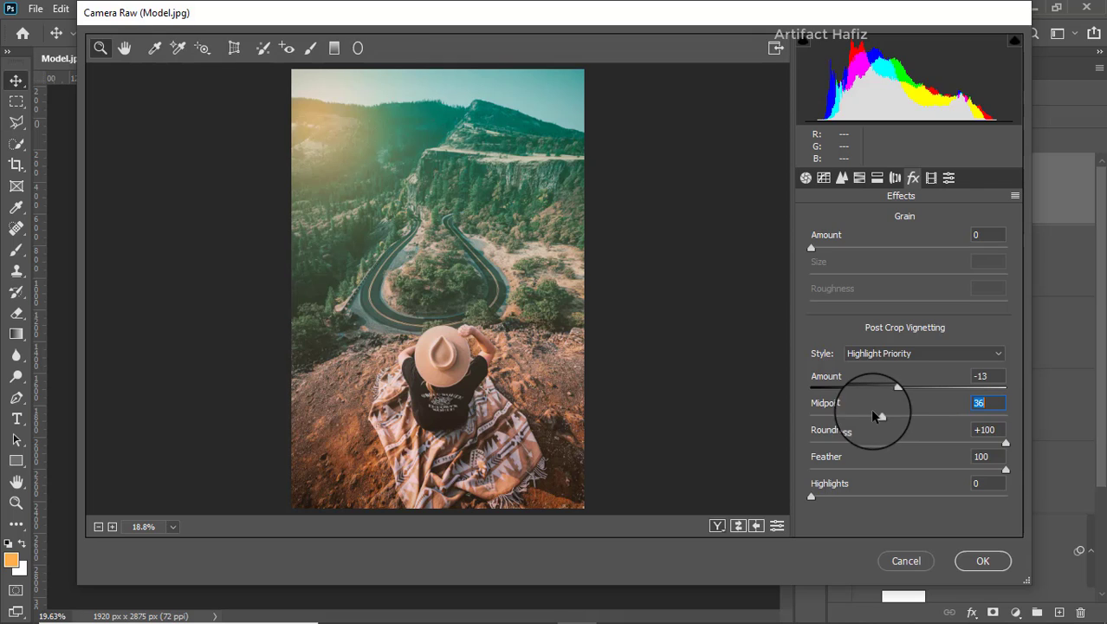
Shape the RGB point tone curve with the white point at input 229, output 255 and a midtone at 106/117, and apply Camera Raw
left_click(824, 177)
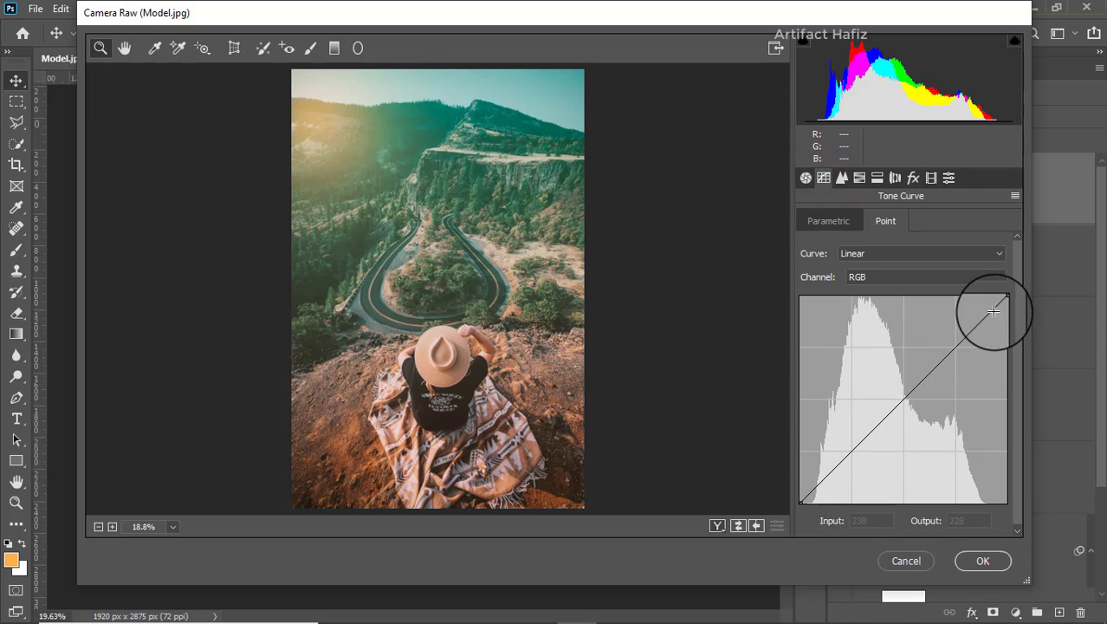
left_click_drag(1005, 297, 985, 297)
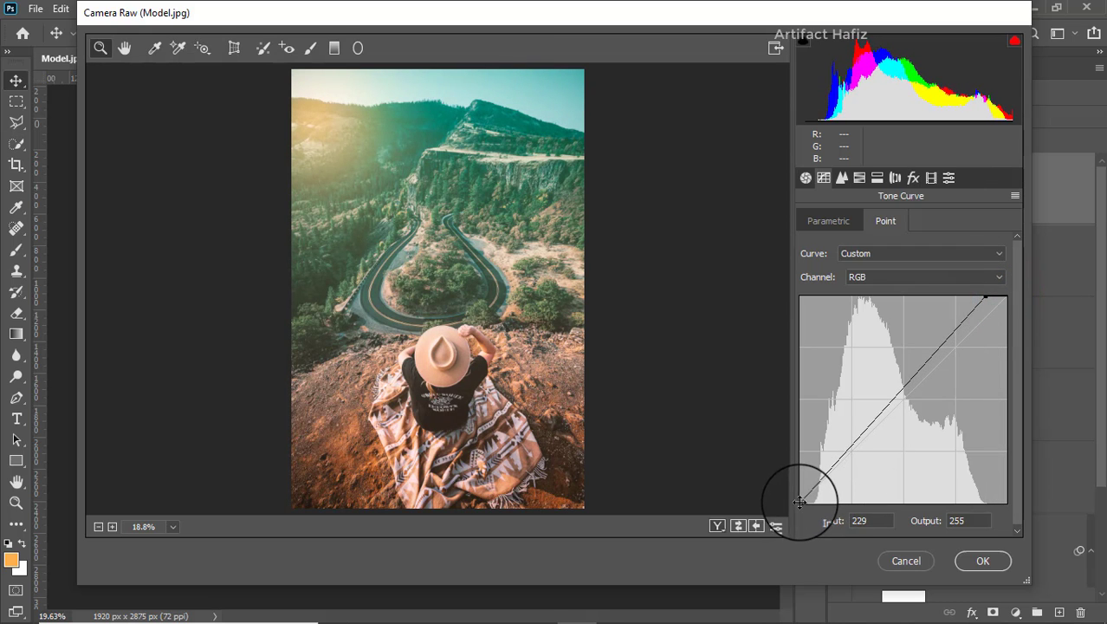
mouse_move(801, 501)
left_mouse_down()
mouse_move(810, 513)
mouse_move(796, 510)
left_mouse_up()
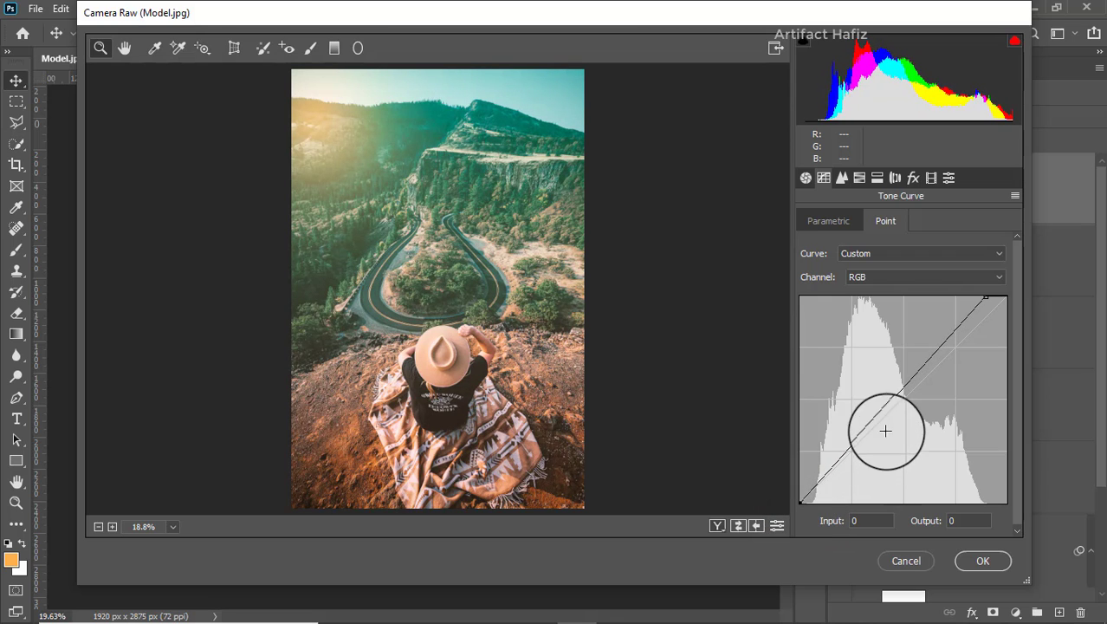
mouse_move(885, 408)
left_mouse_down()
mouse_move(889, 416)
mouse_move(886, 407)
left_mouse_up()
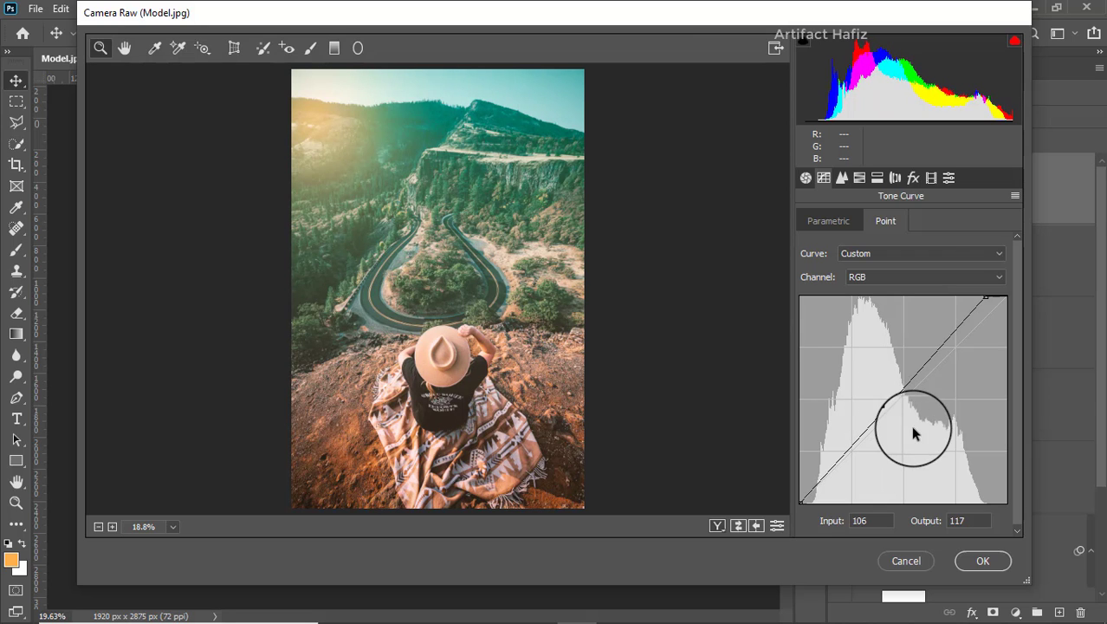
left_click(972, 562)
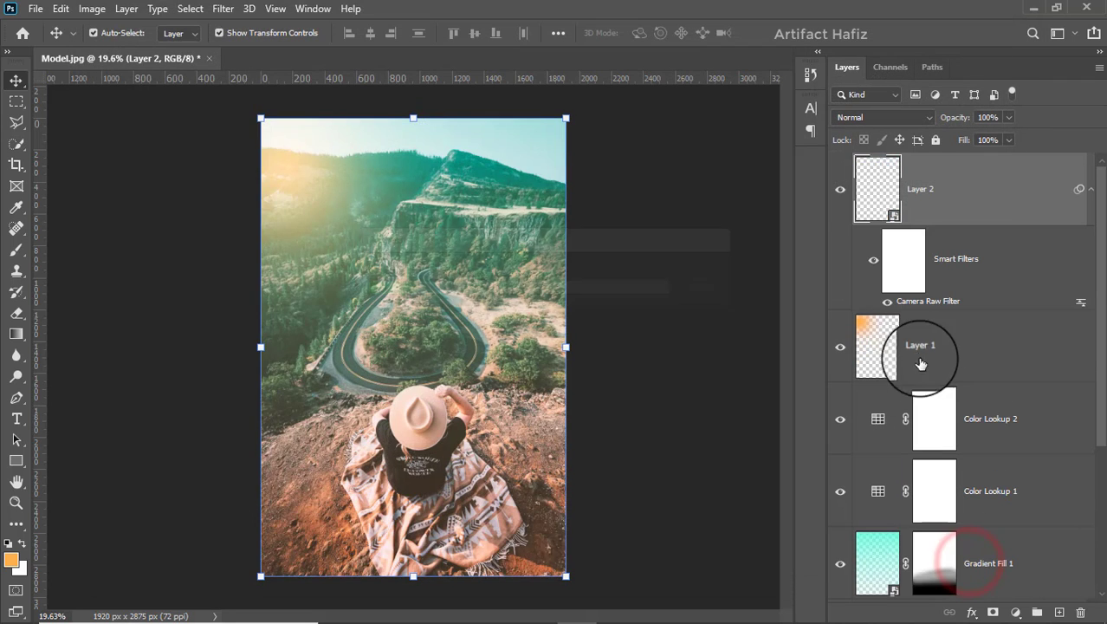
Compare the photo with and without the Camera Raw grade by hiding and showing Layer 2, leaving that layer selected
left_click(840, 191)
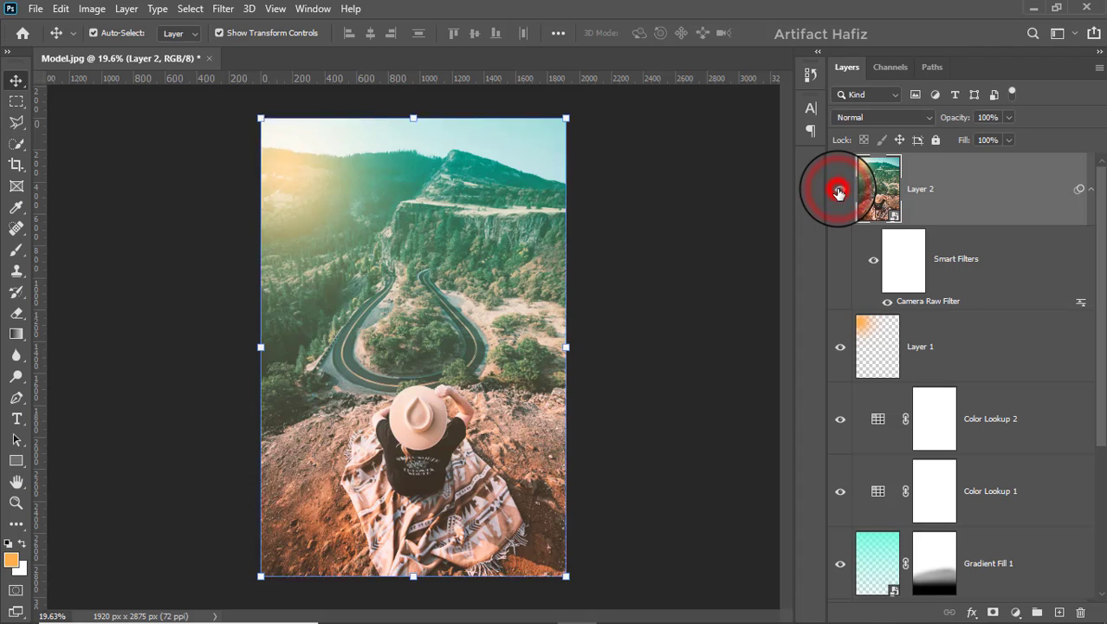
left_click(839, 191)
left_click(991, 182)
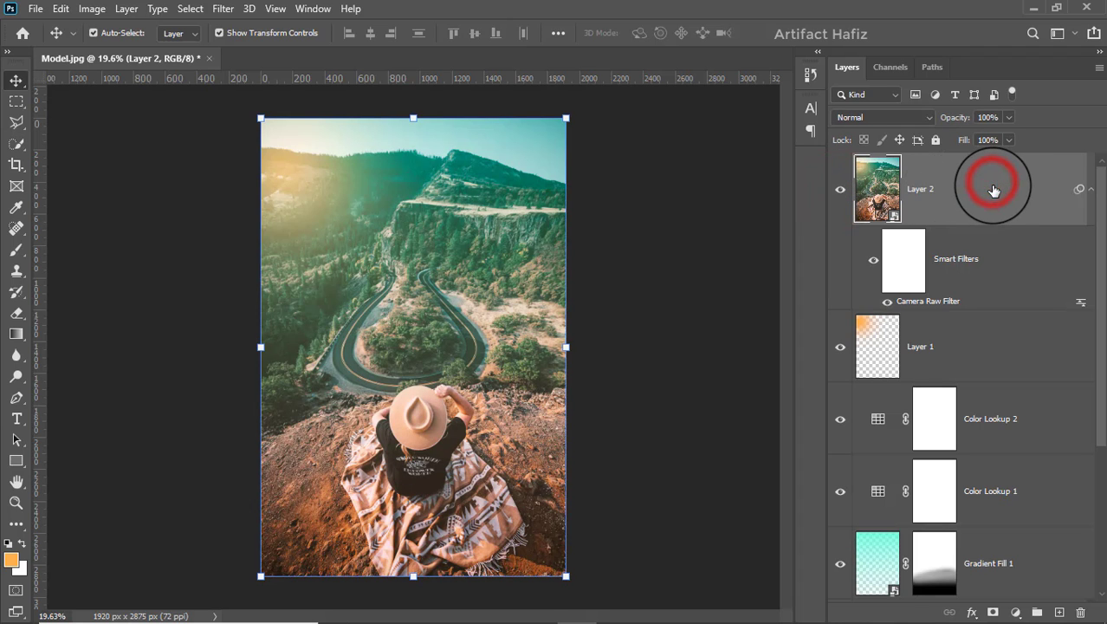
Open Layer 2 in Nik Collection's Color Efex Pro 4 and choose the Cross Processing filter
left_click(229, 9)
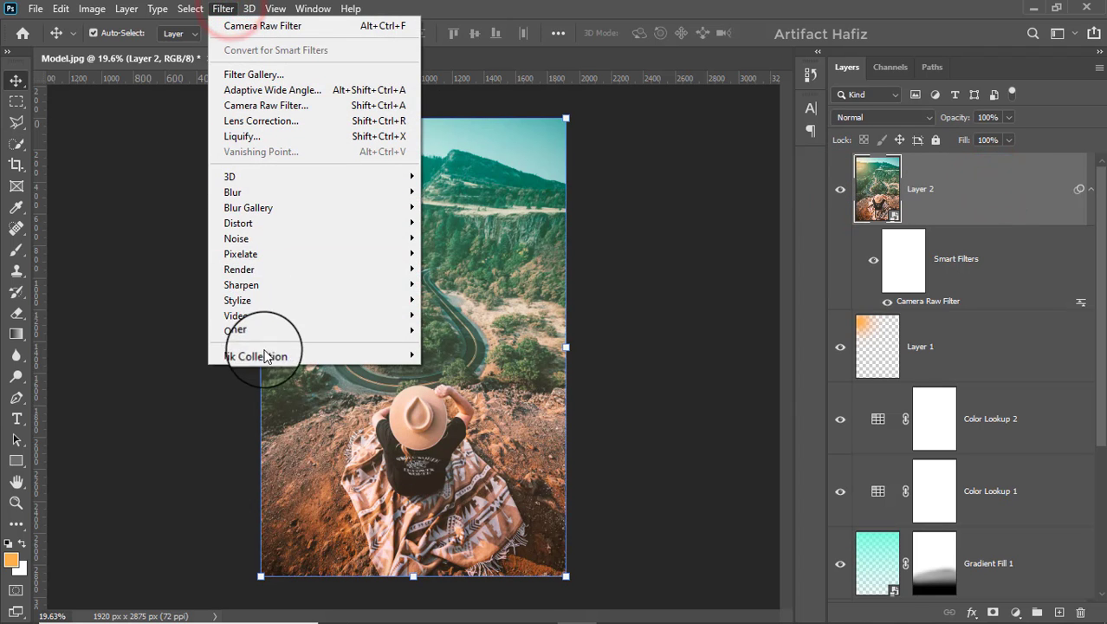
left_click(260, 355)
left_click(451, 369)
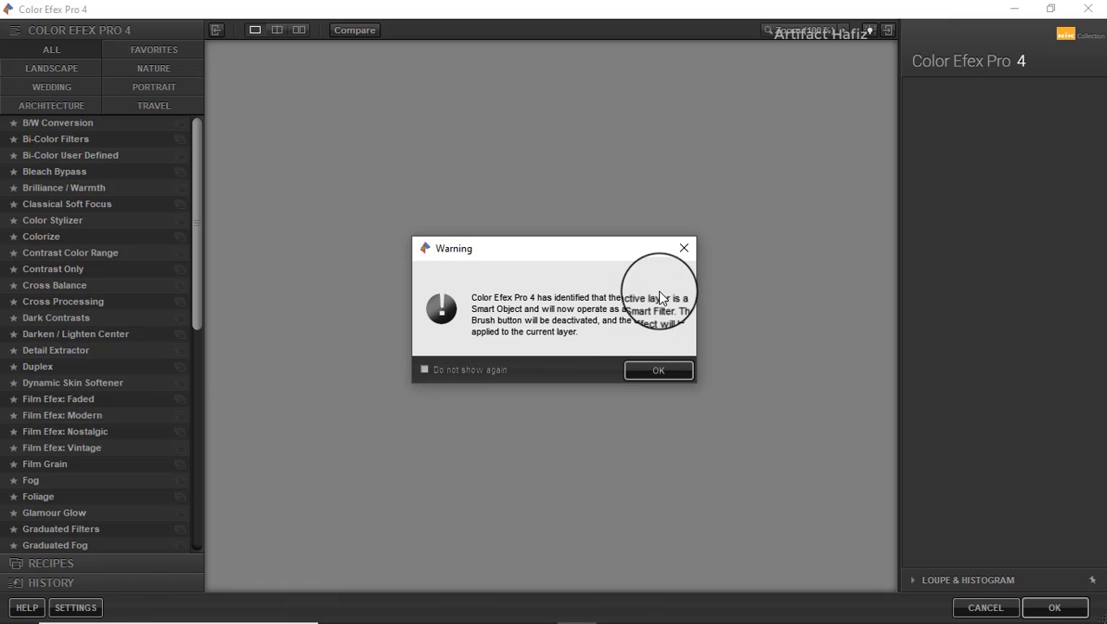
left_click(658, 370)
left_click(54, 301)
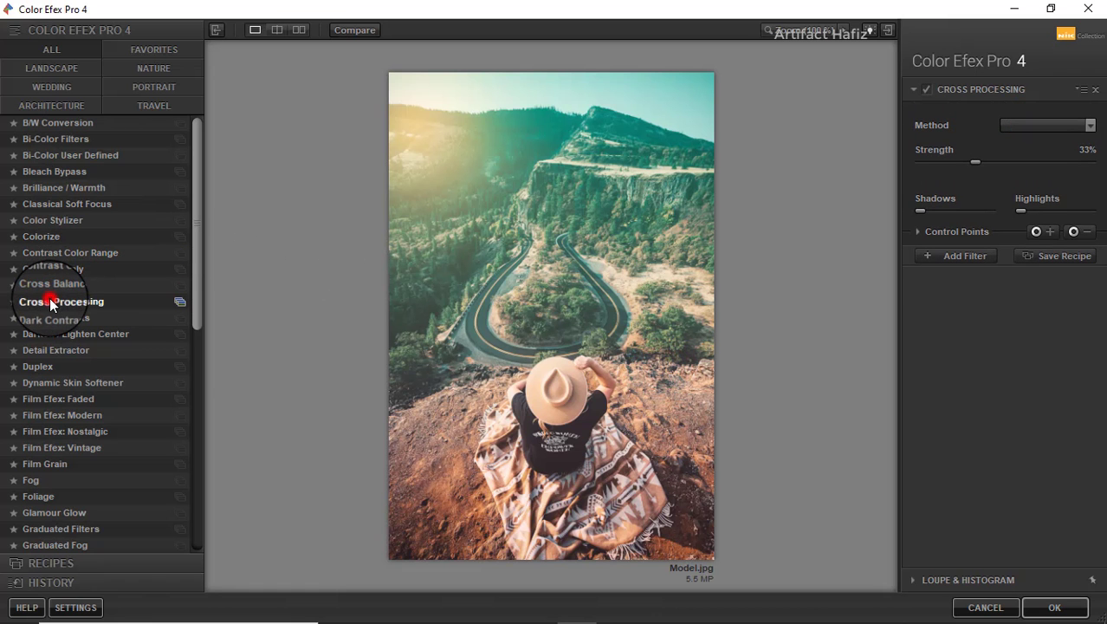
Set the Cross Processing method to T04 and apply the filter to the layer
left_click(1025, 125)
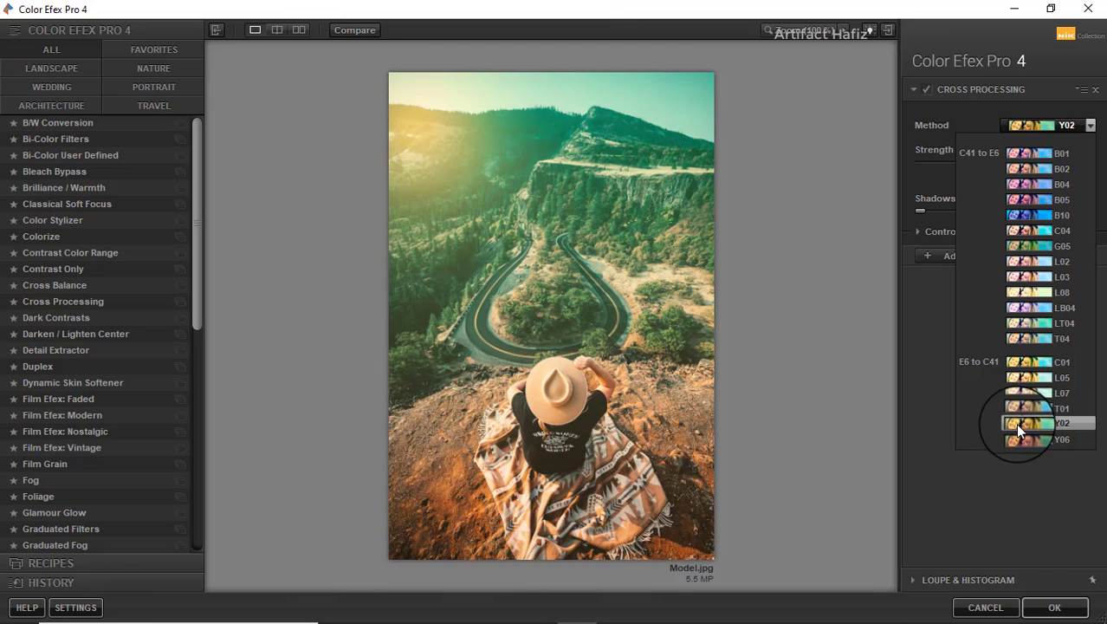
left_click(1035, 338)
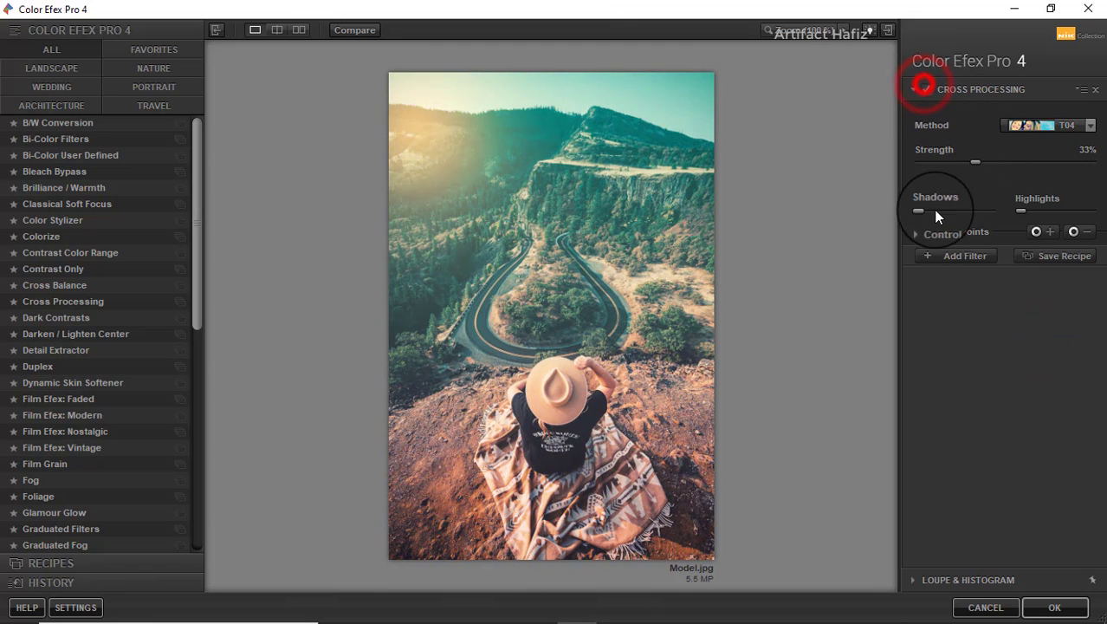
left_click(1043, 609)
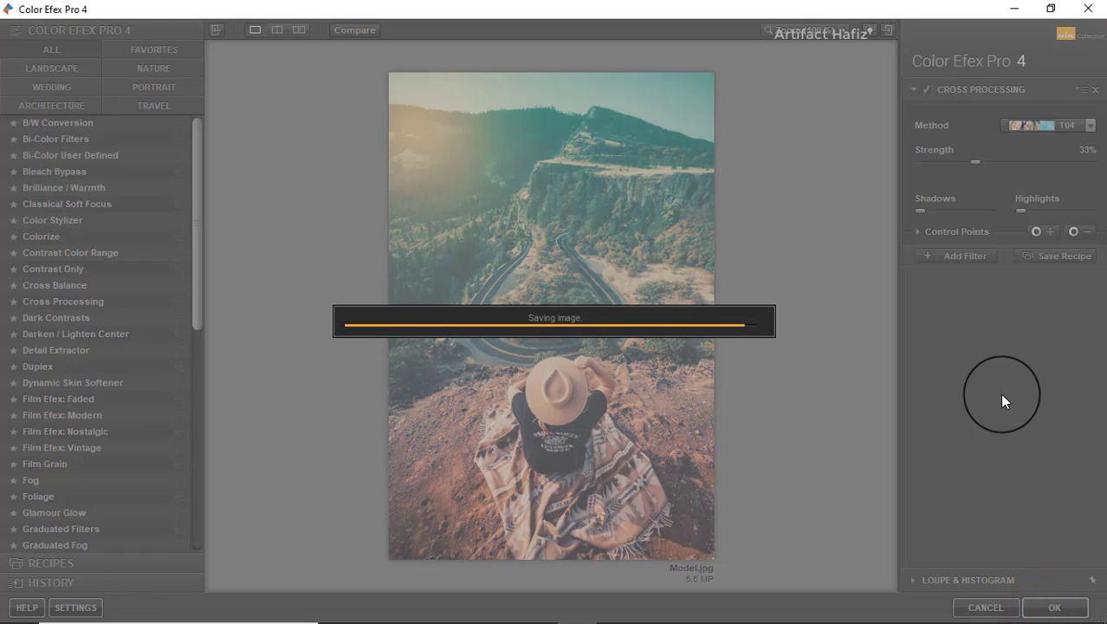
Compare the finished grade with the original photo by showing only the Background layer and restoring all layers, twice
scroll(934, 347, "down", 3)
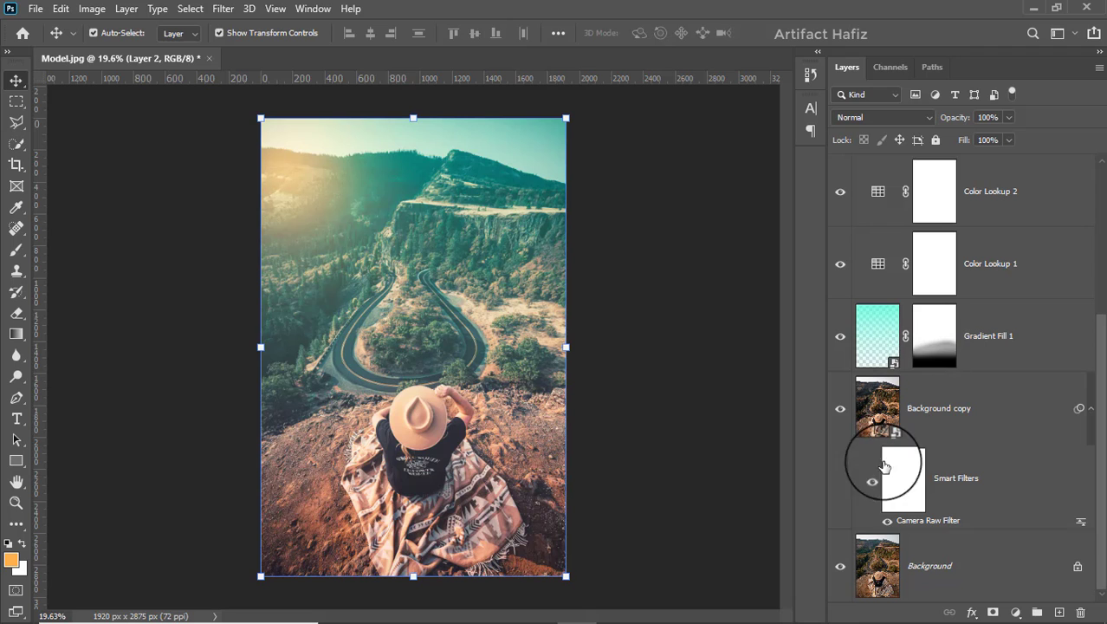
left_click(841, 567, "alt")
left_click(841, 567, "alt")
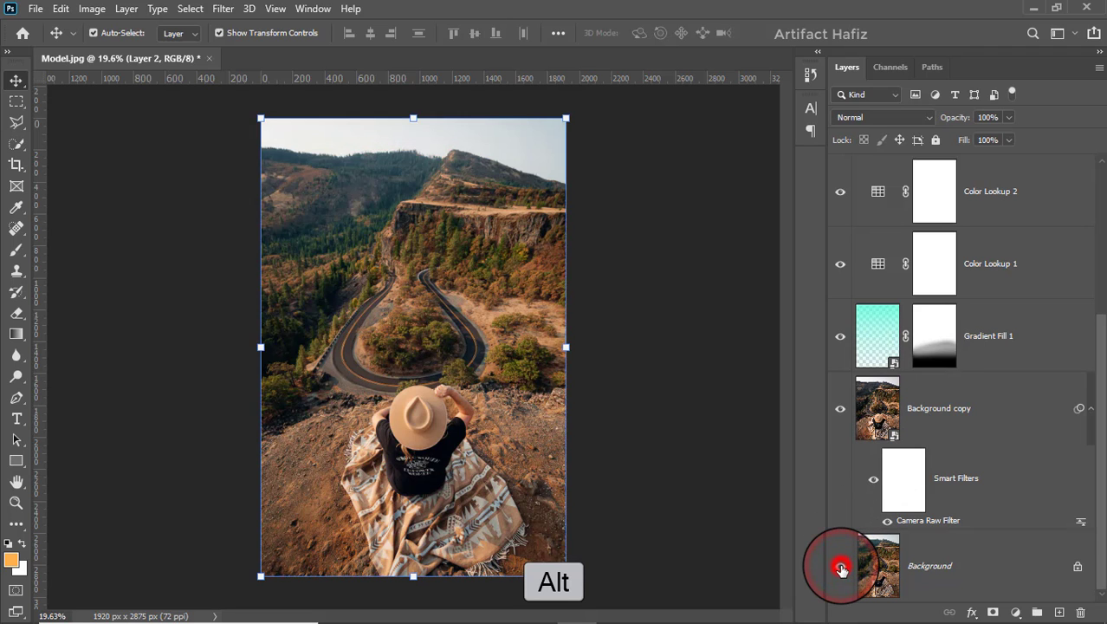
left_click(841, 567, "alt")
left_click(841, 568, "alt")
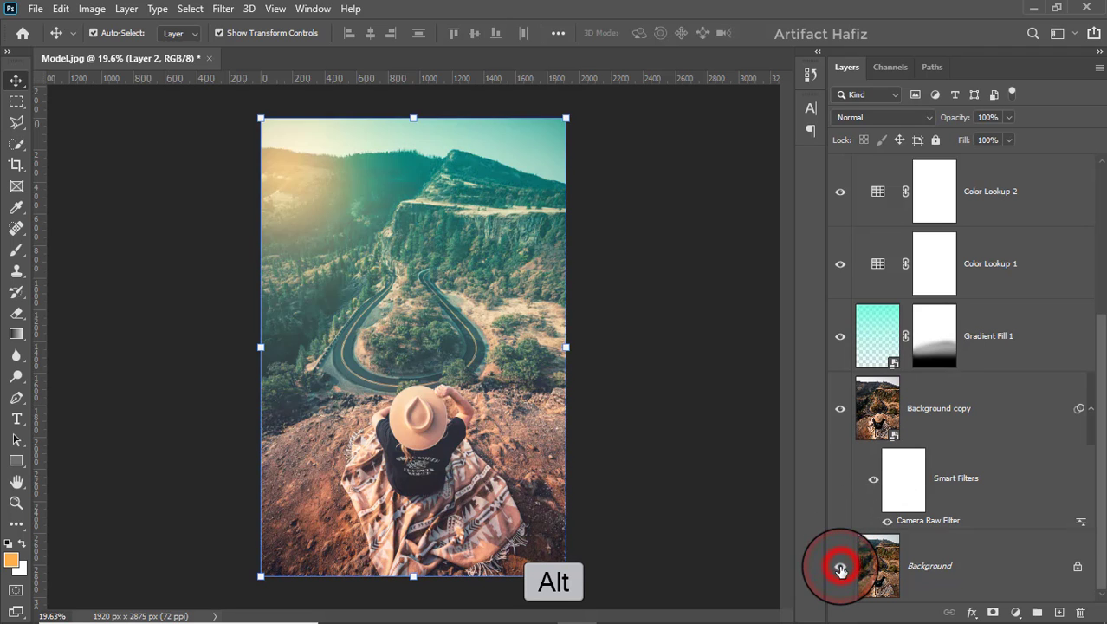